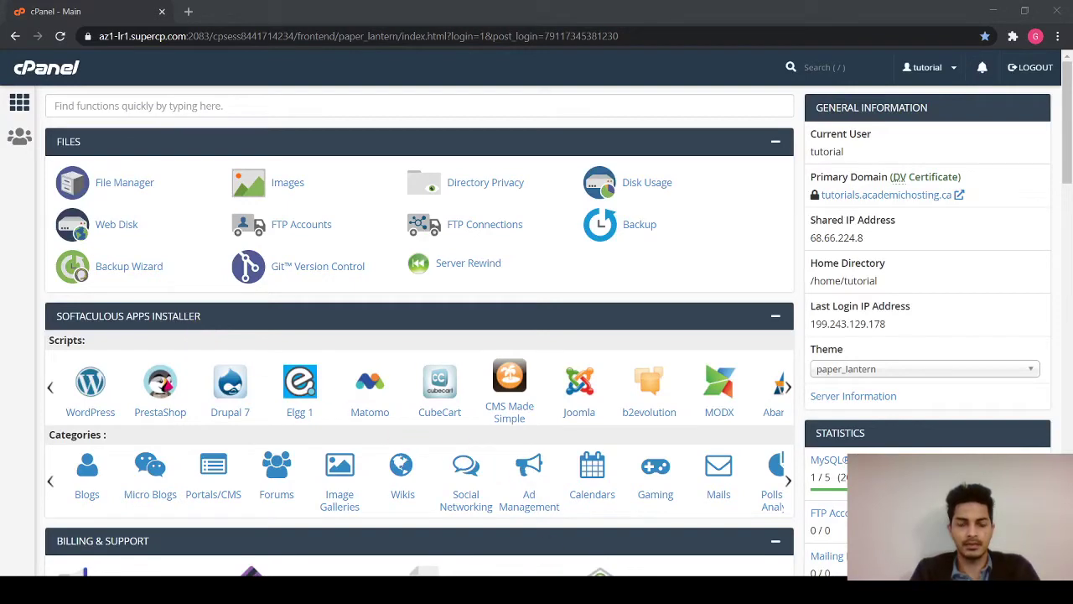
- Switch to cPanel and open the Softaculous WordPress 5.6.1 installer page
key("alt+Tab")
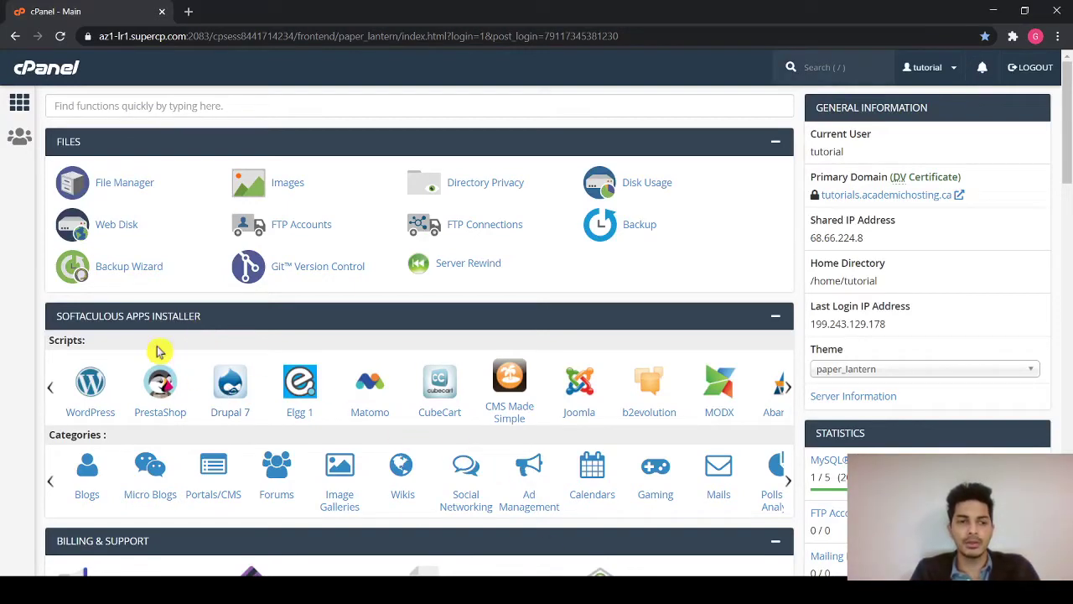
left_click(97, 392)
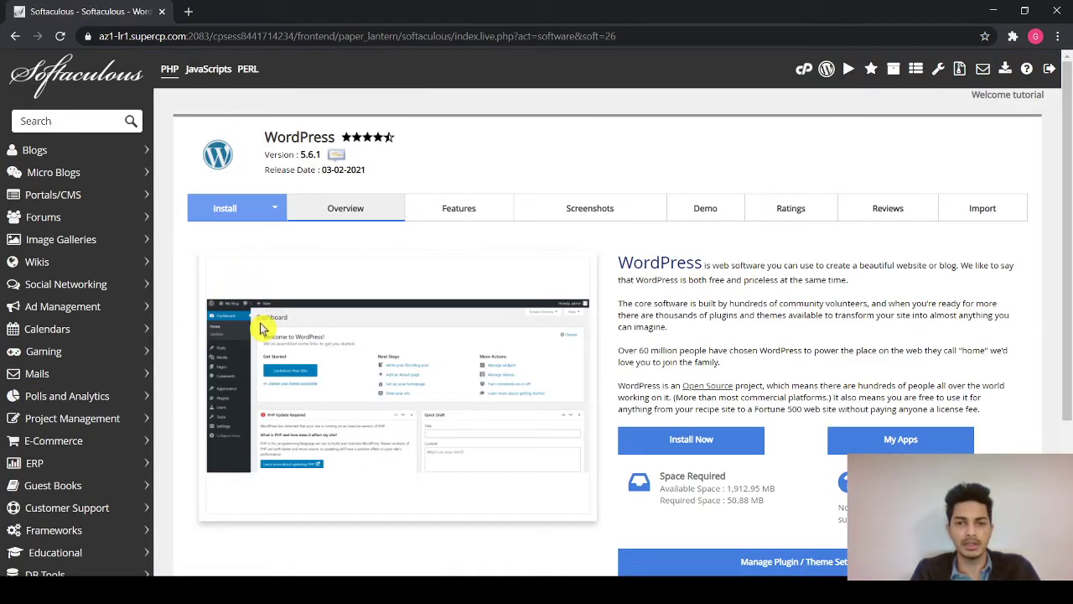
- Bring up the WordPress install form, check the install domain and set the site name to tutorials
scroll(258, 329, "down", 1)
left_click(223, 165)
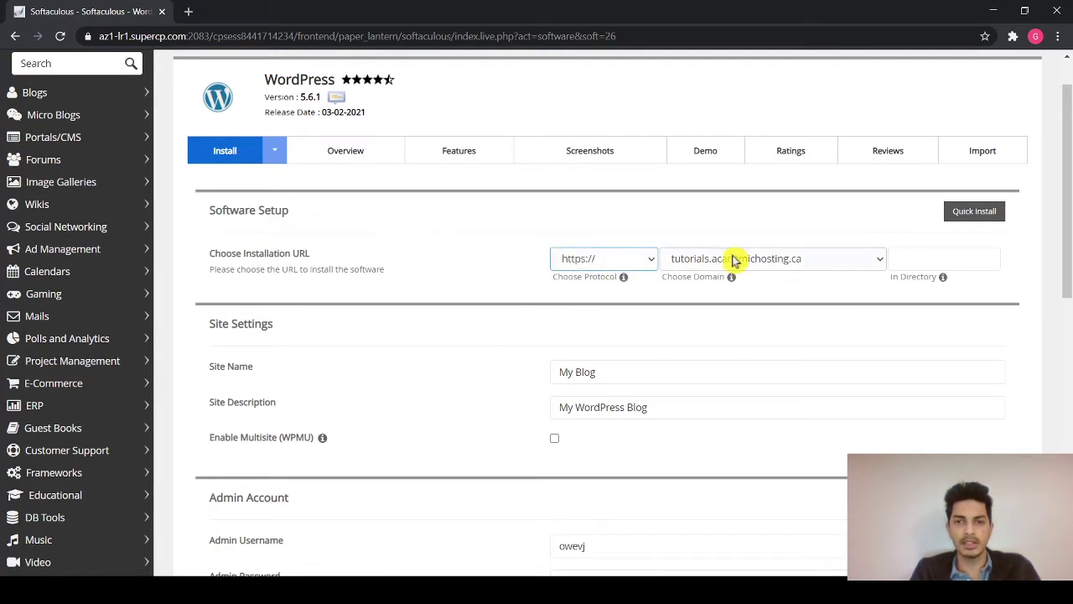
left_click(759, 258)
scroll(864, 261, "down", 1)
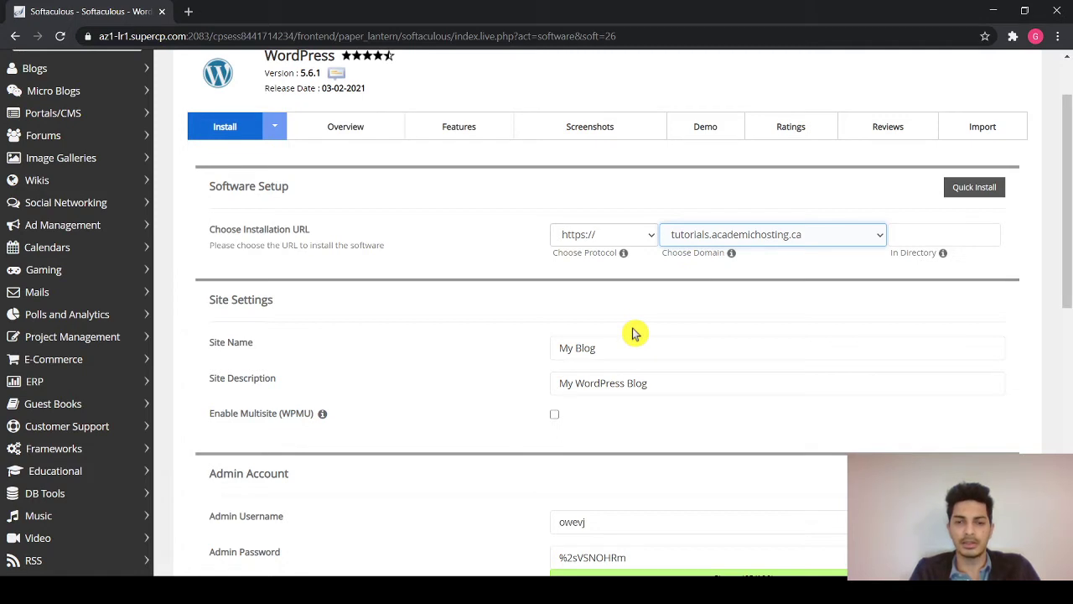
left_click(637, 350)
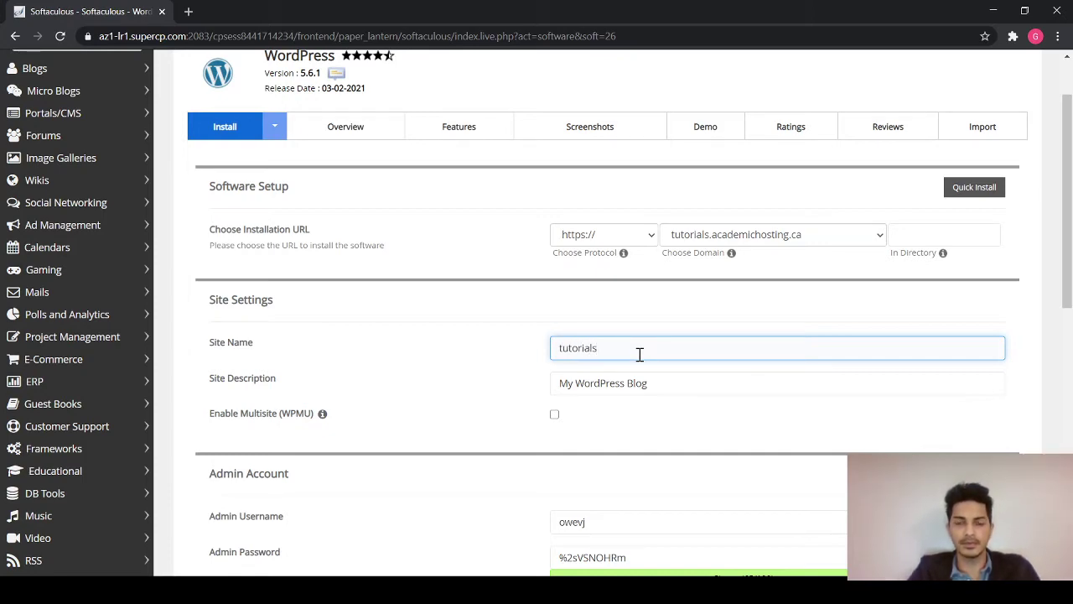
- Replace the default admin username and generated password with new credentials
scroll(640, 358, "down", 1)
scroll(616, 415, "down", 1)
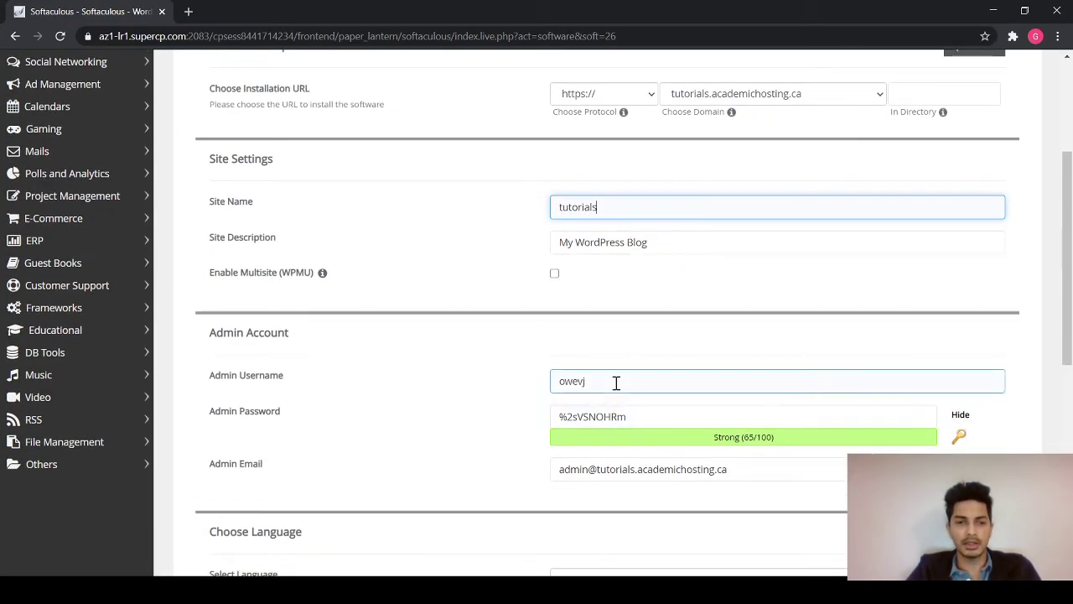
left_click_drag(617, 383, 525, 385)
key("BackSpace")
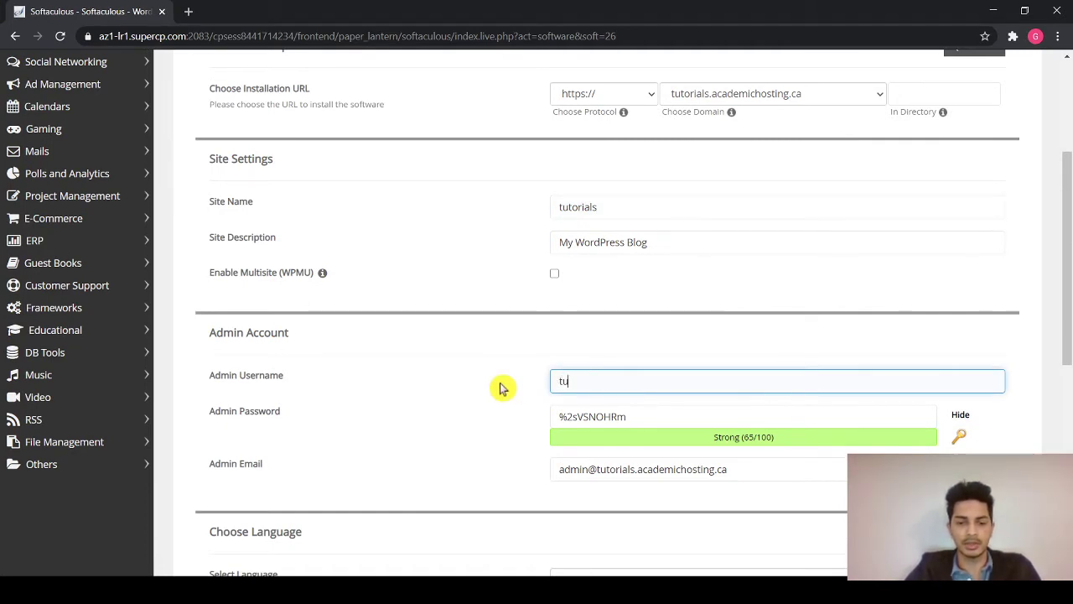
type("tutorial")
left_click_drag(635, 415, 527, 428)
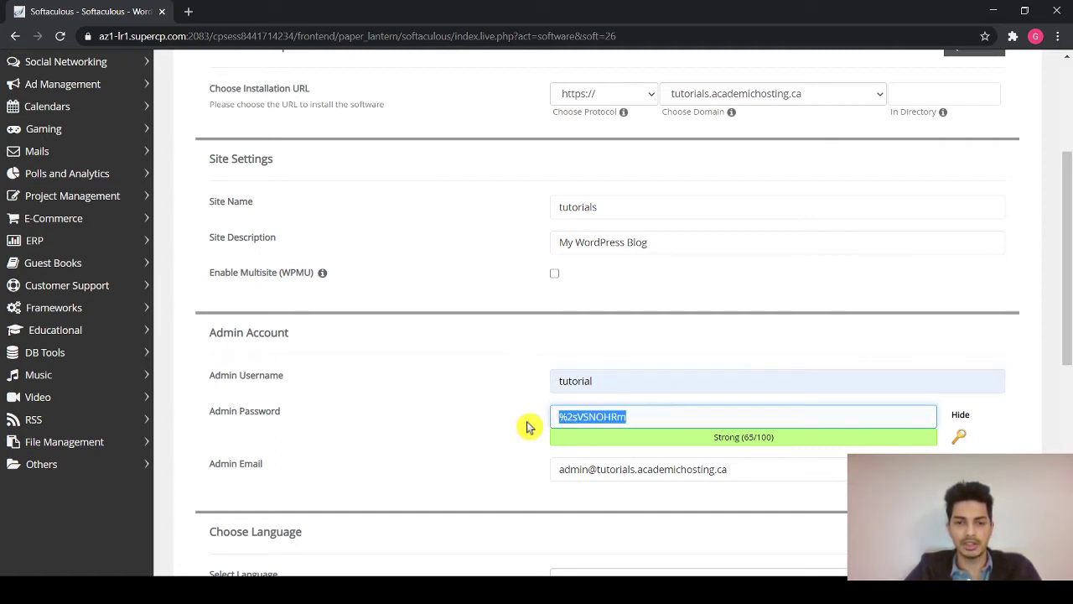
key("BackSpace")
type("De")
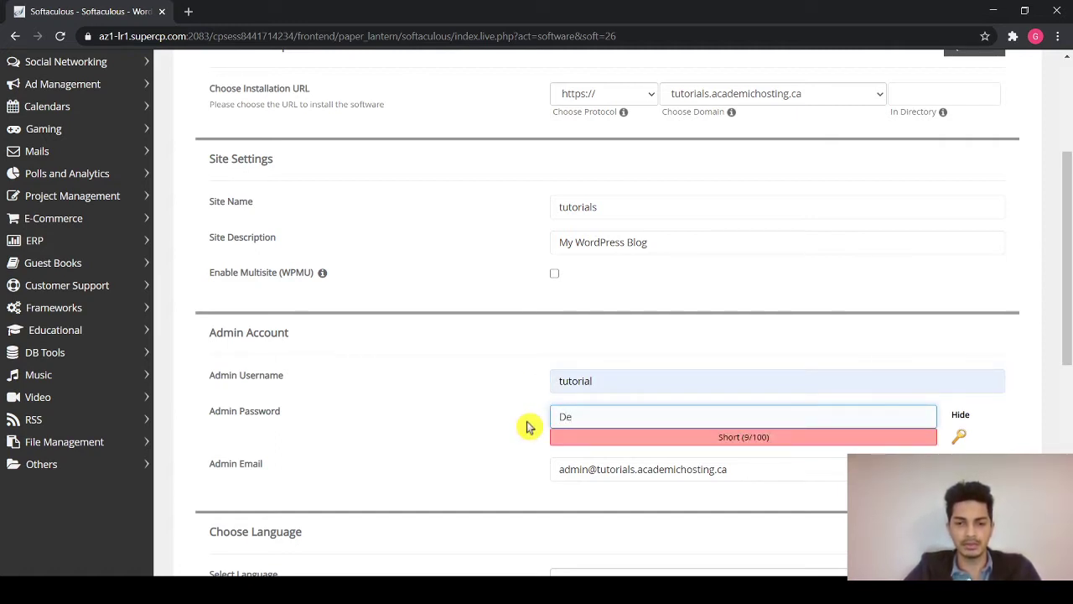
type("monstration")
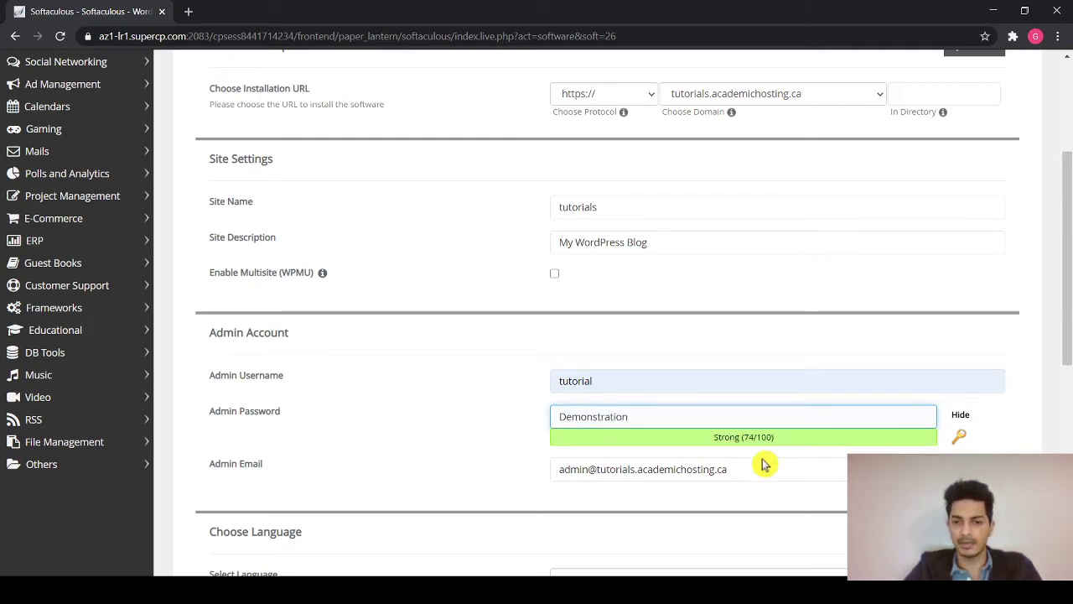
- Fill the admin e-mail and installation-details e-mail with the owner's address
scroll(766, 462, "down", 1)
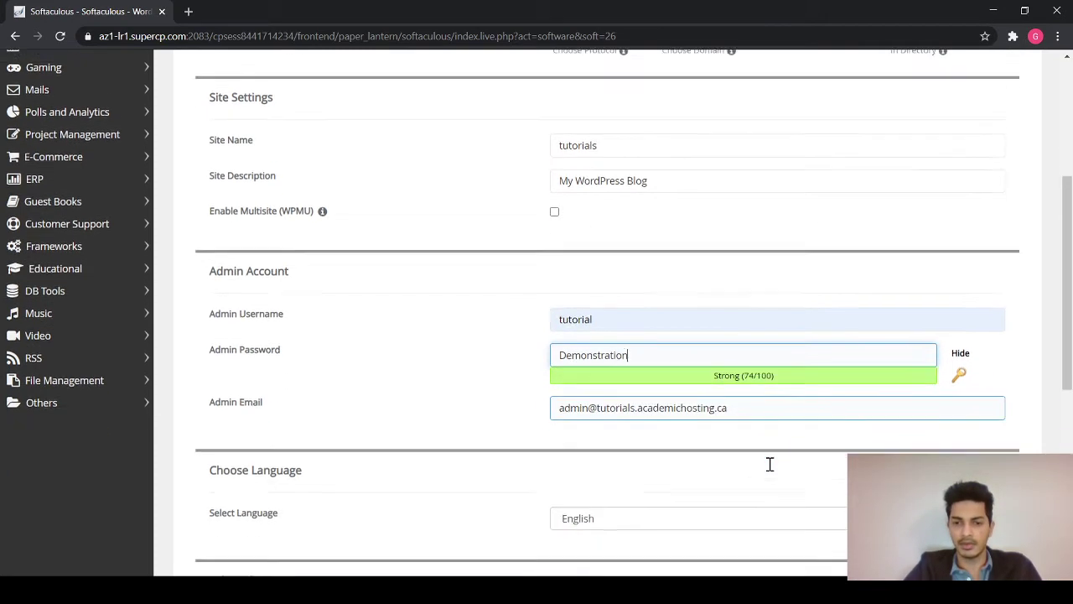
left_click(761, 403)
left_click_drag(761, 404, 535, 401)
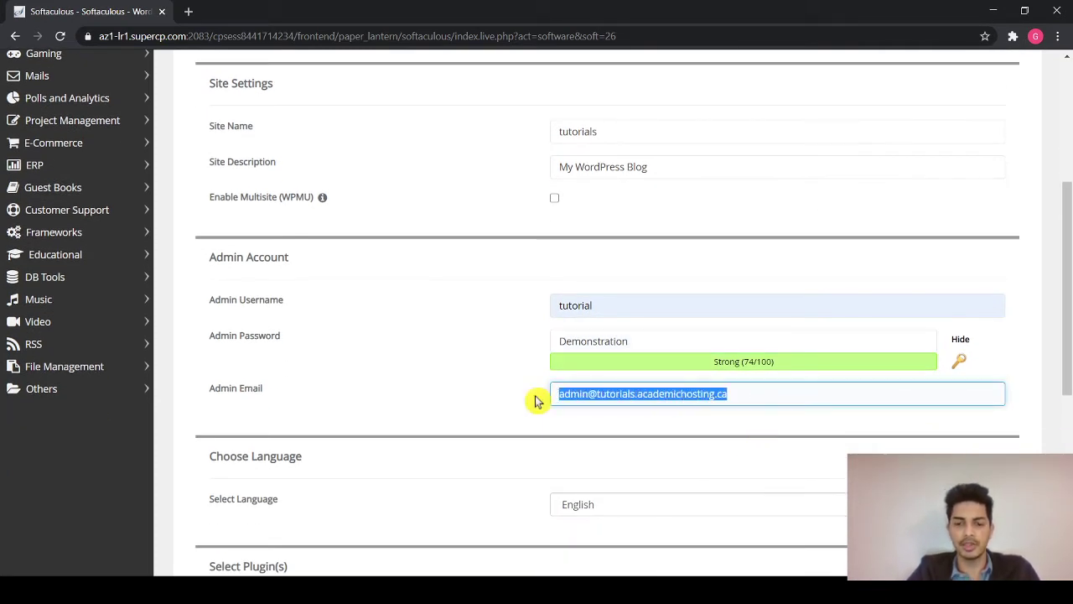
key("BackSpace")
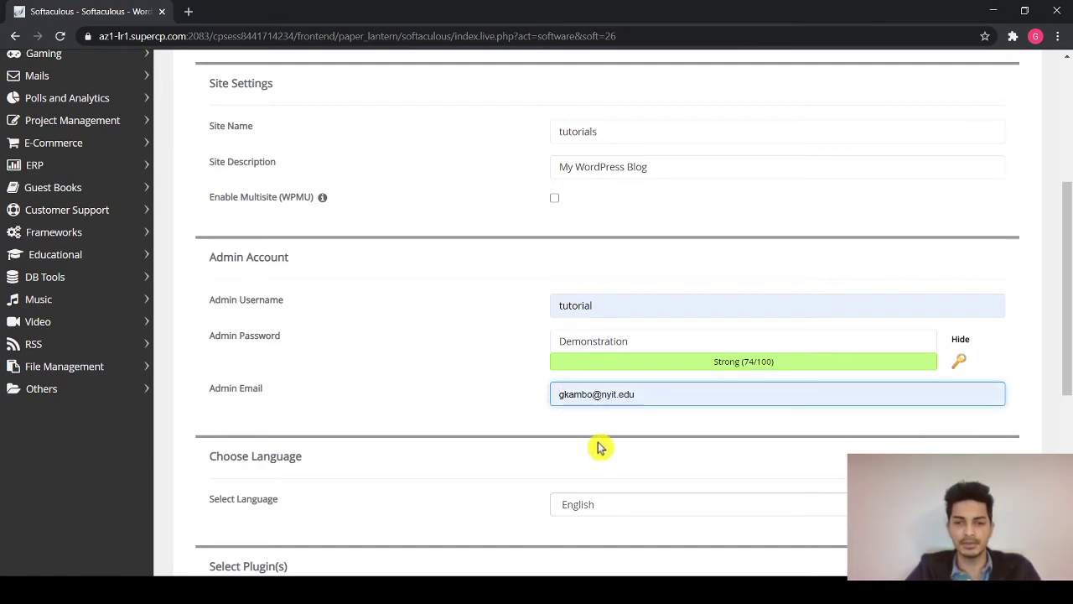
left_click(599, 446)
scroll(599, 447, "down", 2)
scroll(599, 447, "down", 3)
scroll(599, 447, "down", 1)
left_click(617, 457)
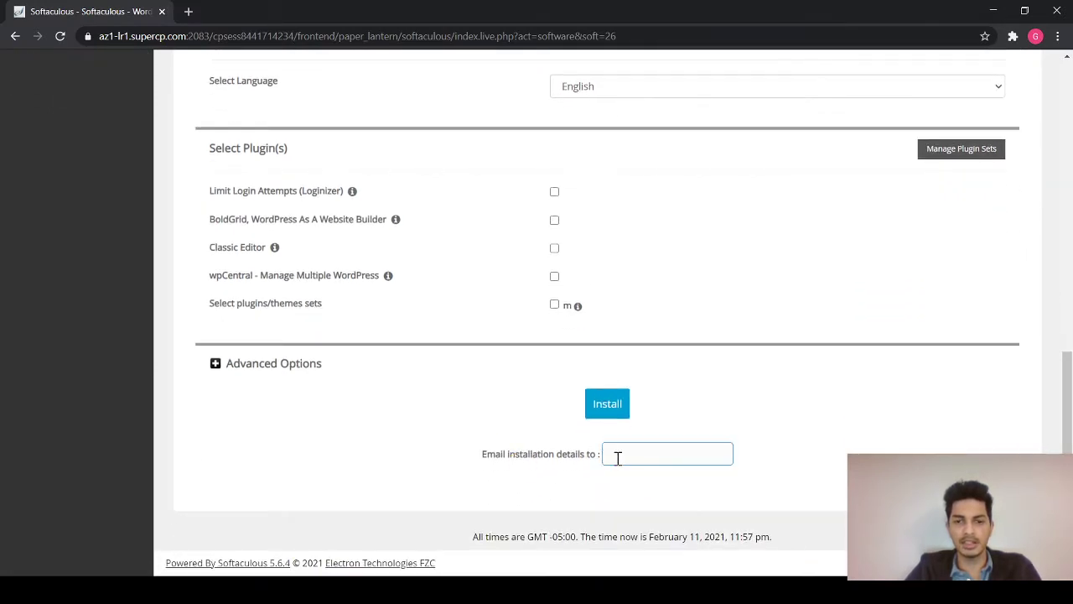
left_click(635, 501)
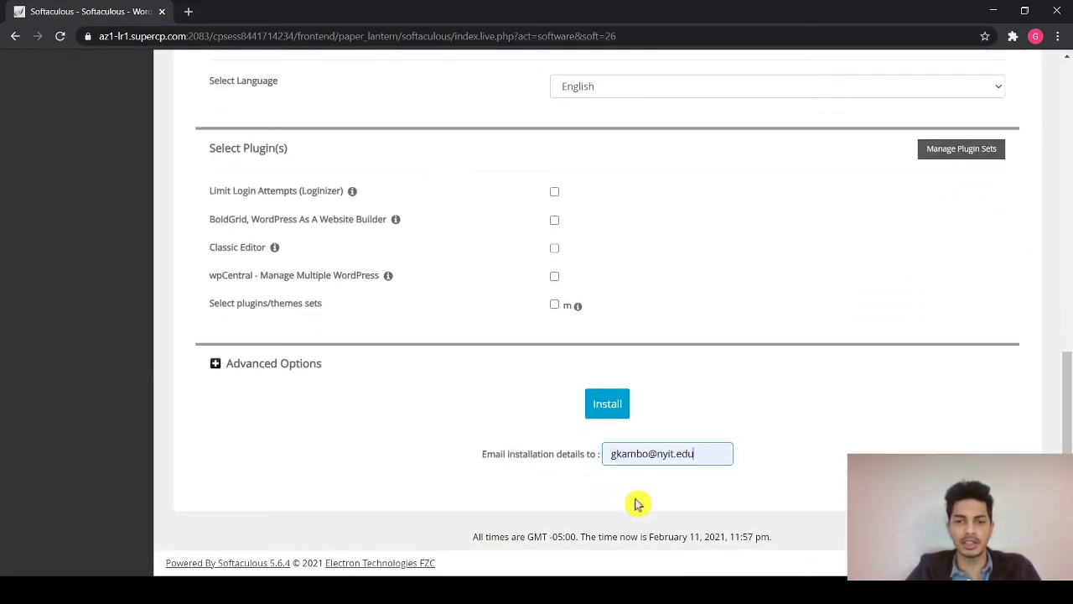
- Install WordPress on tutorials.academichosting.ca and open its admin dashboard in a new tab
left_click(605, 405)
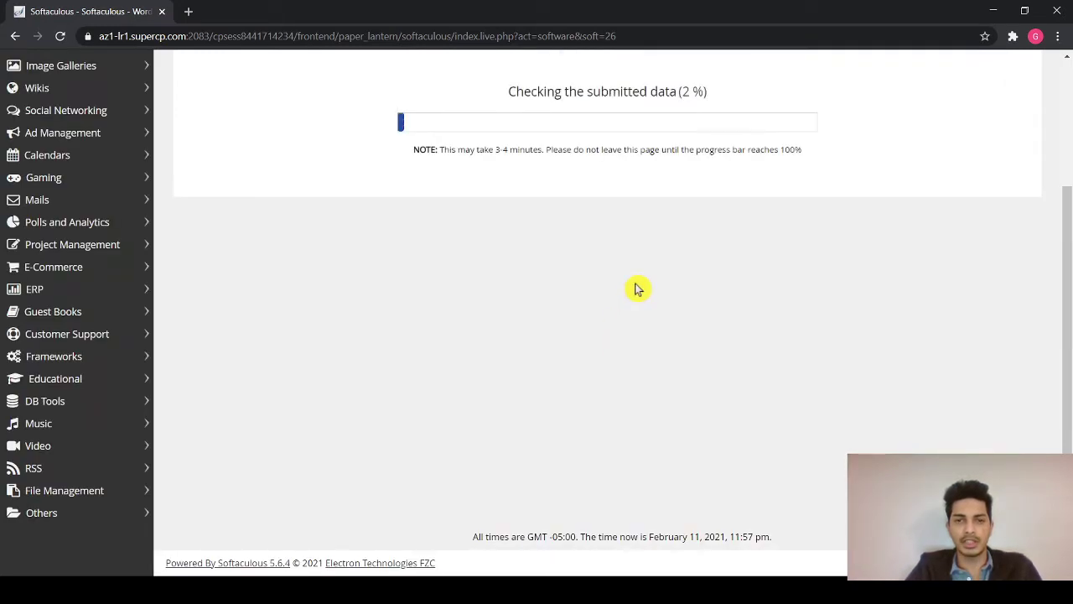
scroll(635, 290, "up", 3)
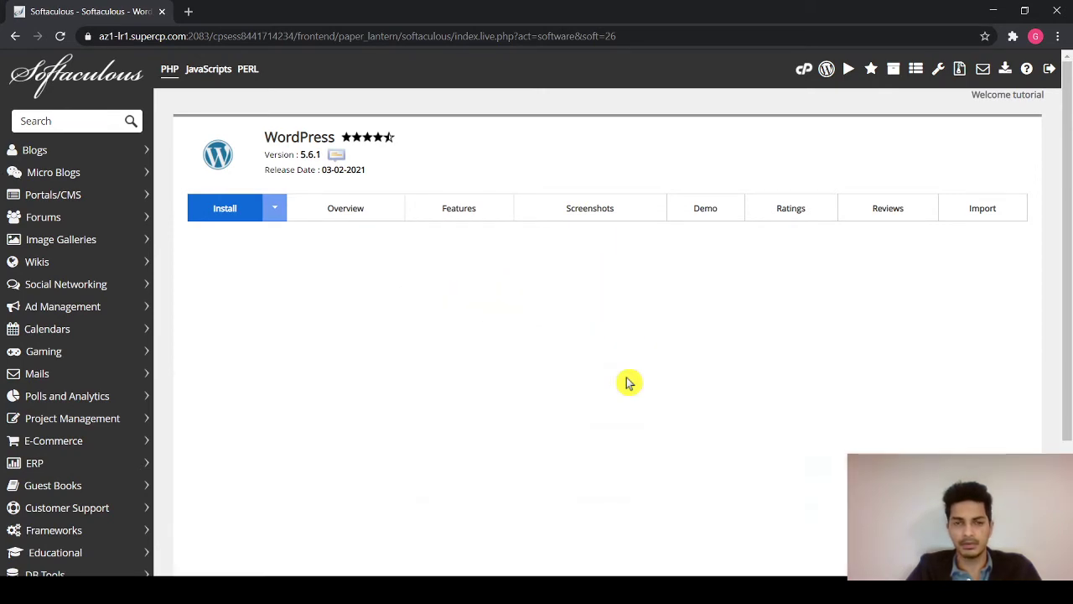
scroll(431, 424, "down", 1)
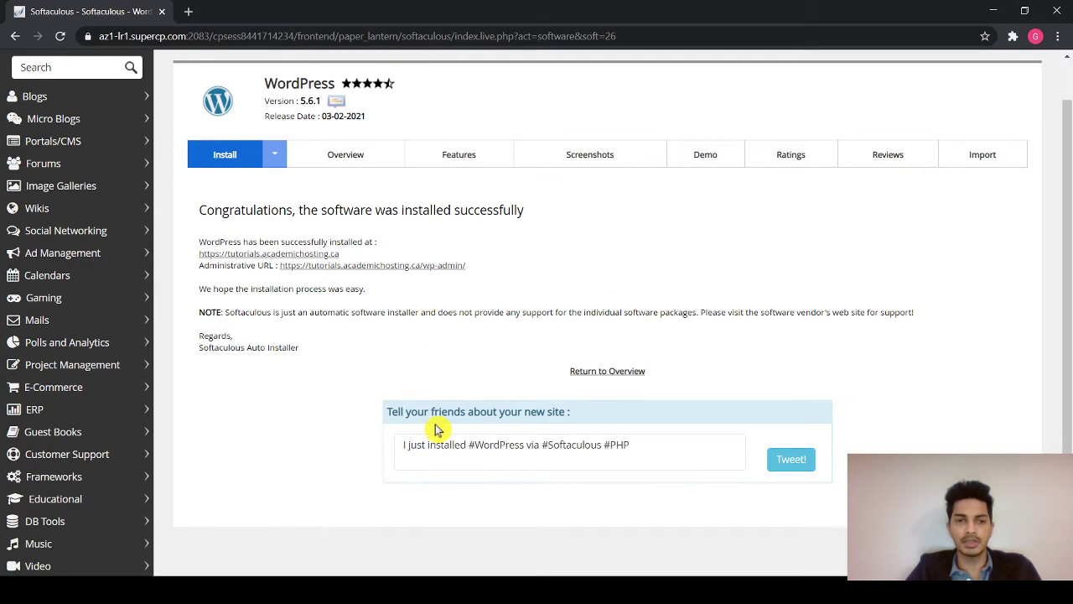
scroll(433, 423, "down", 1)
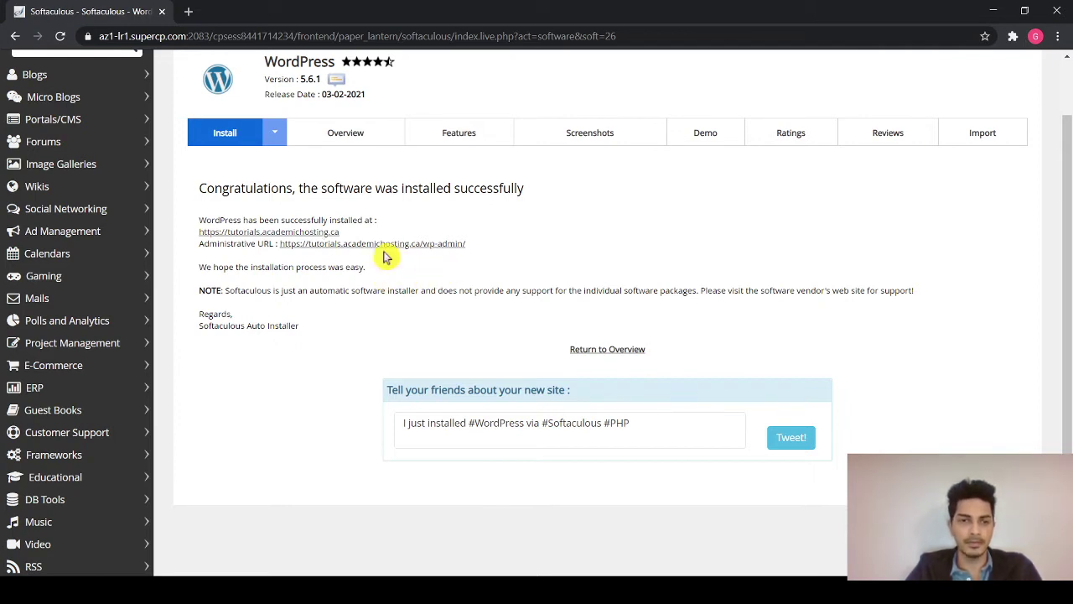
left_click(425, 243)
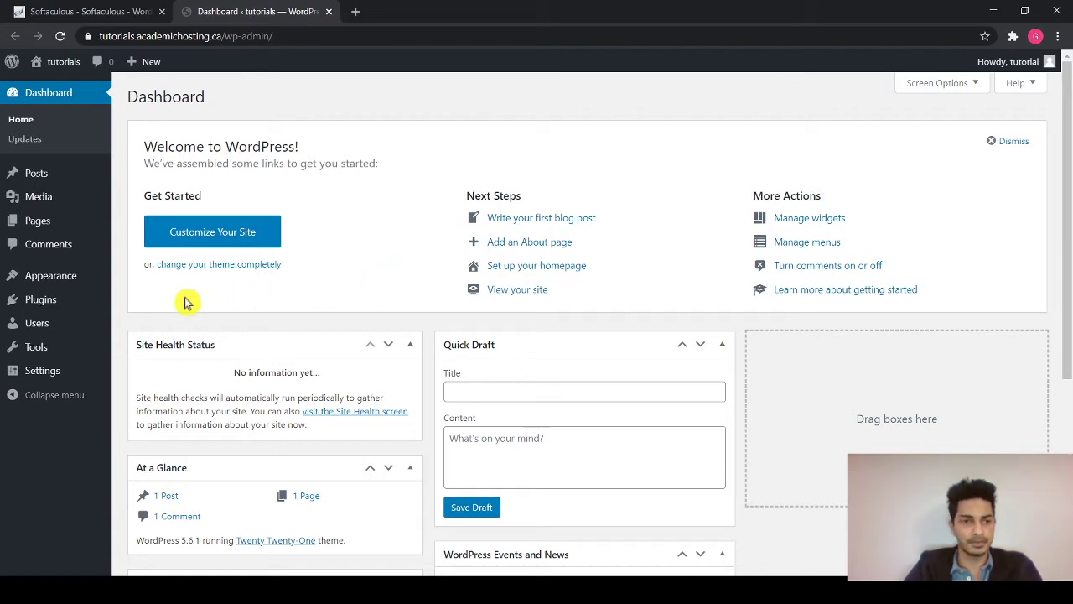
- Switch the permalink structure to Post name and go to the Themes page
left_click(63, 369)
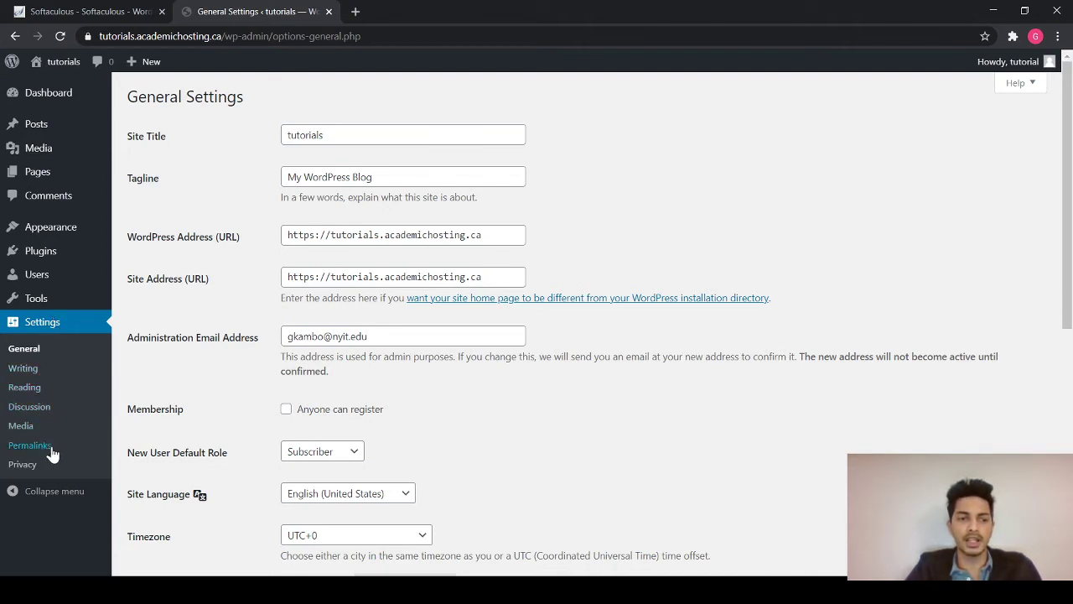
left_click(30, 445)
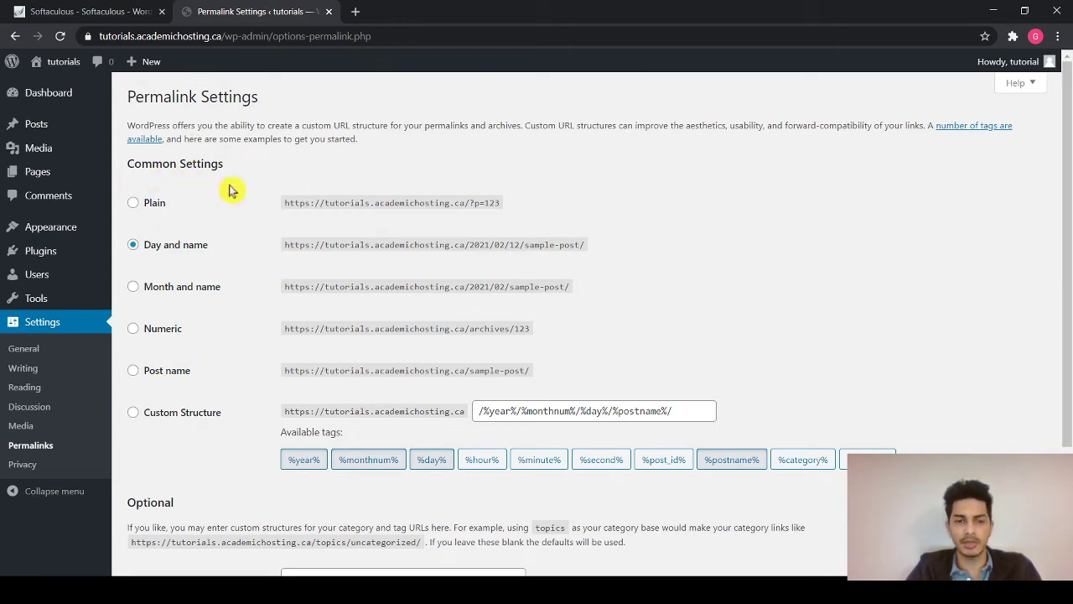
left_click(165, 379)
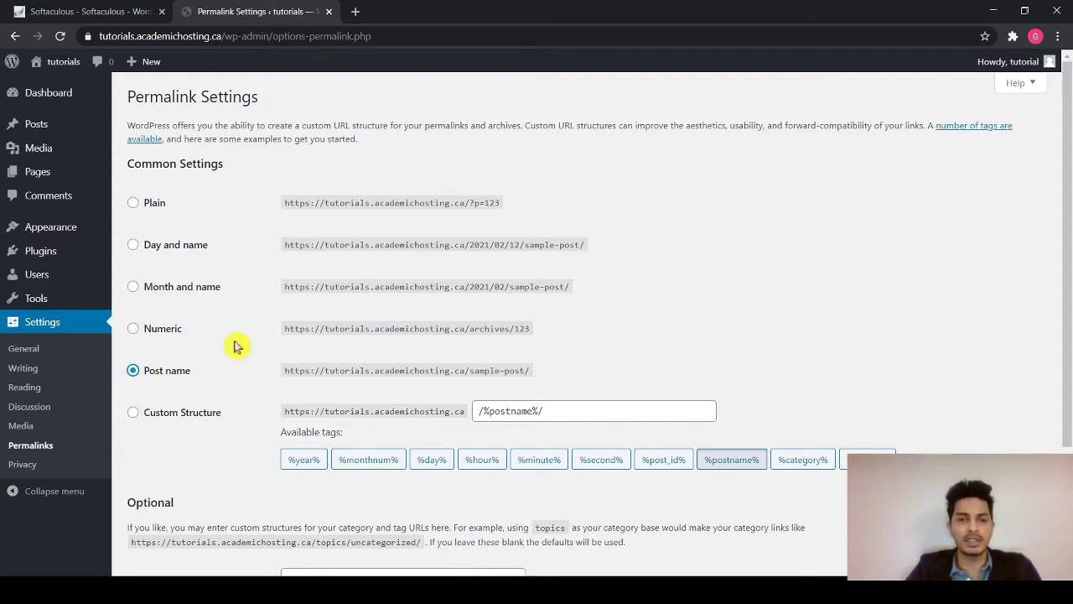
mouse_move(65, 275)
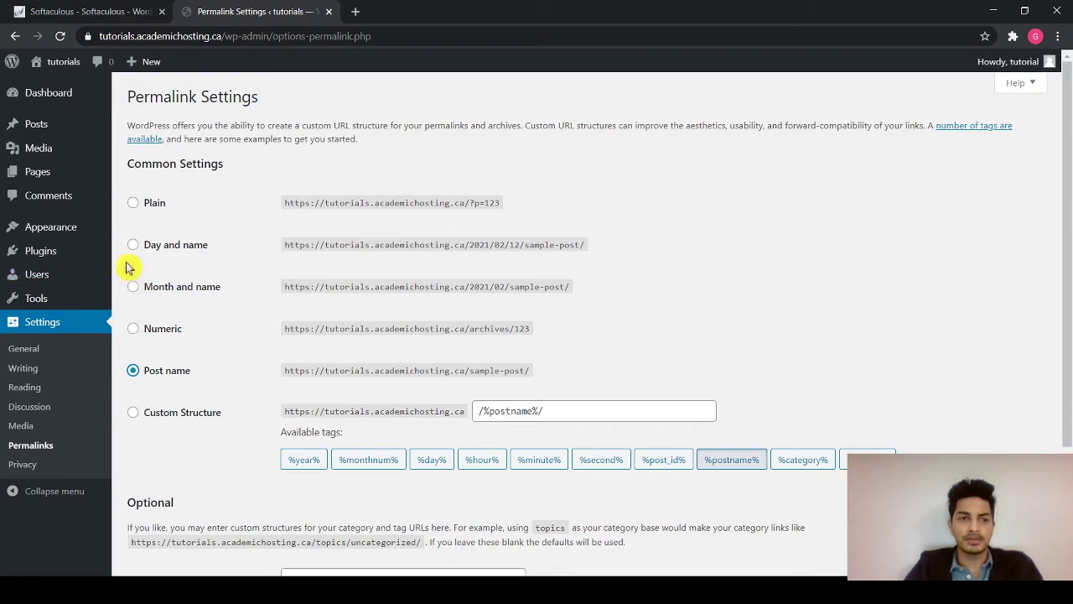
left_click(49, 233)
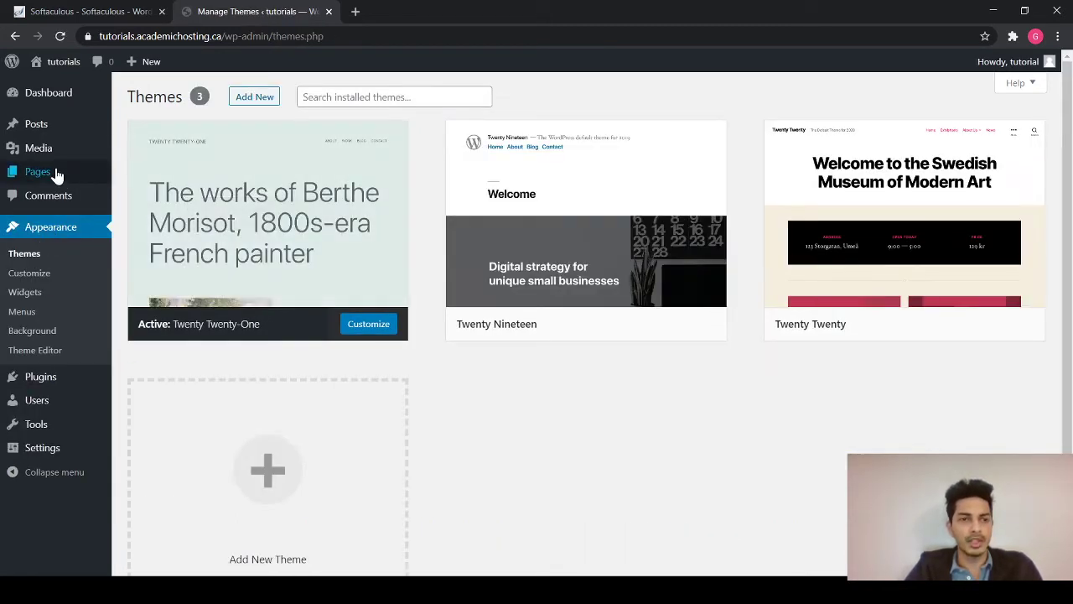
- View the Sample Page in a new tab, then return to the installed Themes page
left_click(42, 172)
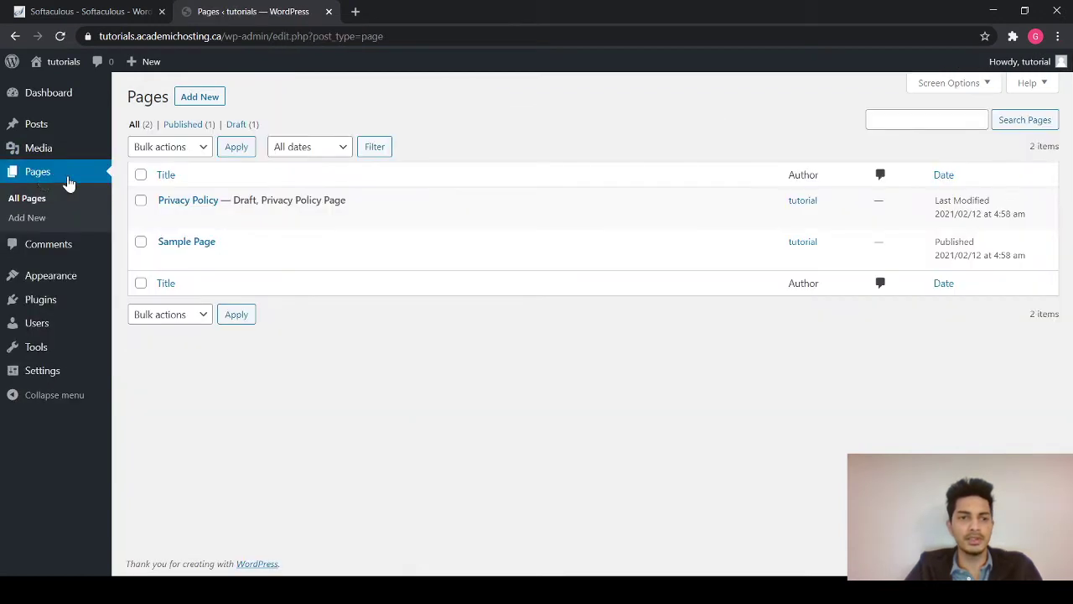
mouse_move(172, 245)
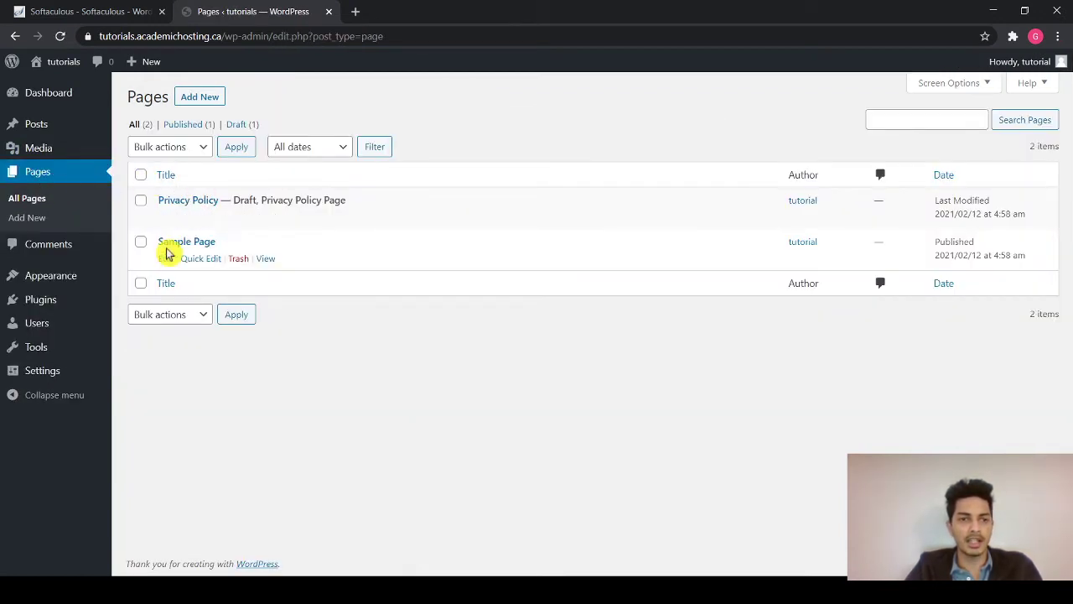
left_click(268, 259, "ctrl")
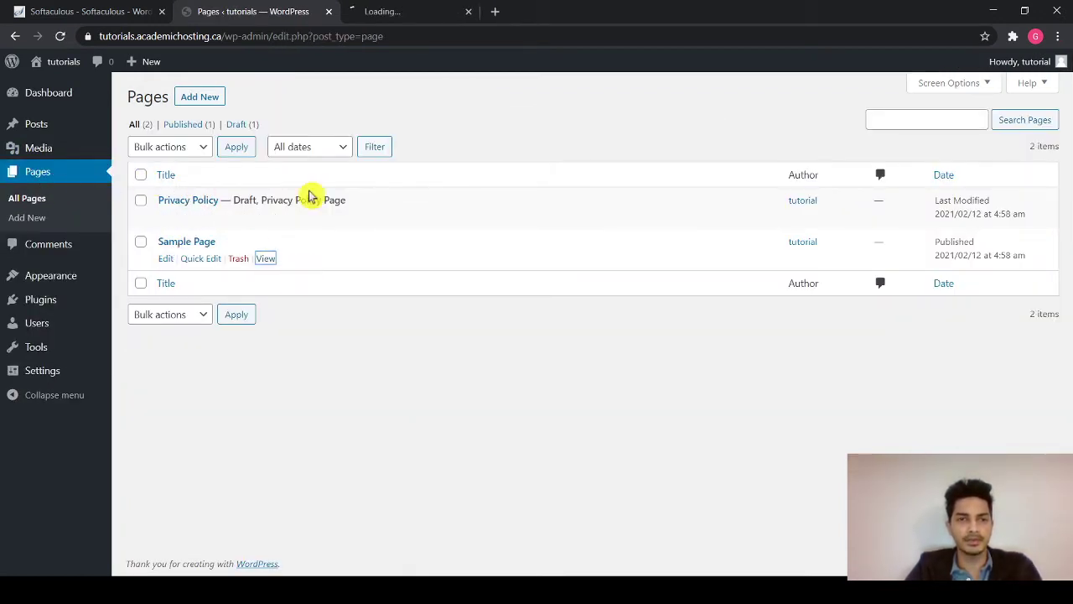
left_click(407, 11)
scroll(378, 325, "down", 2)
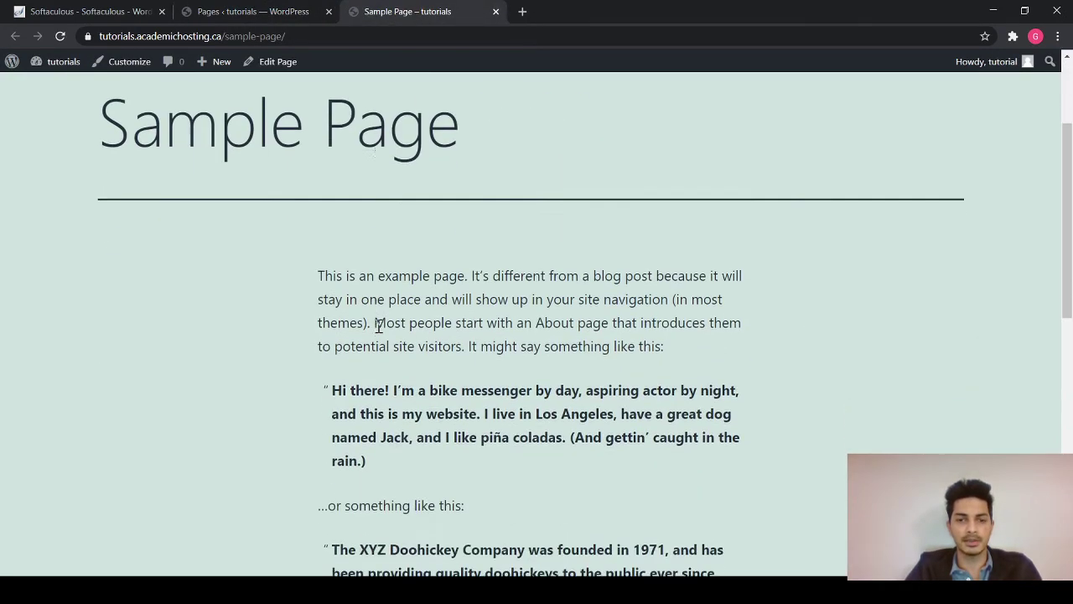
scroll(379, 325, "down", 7)
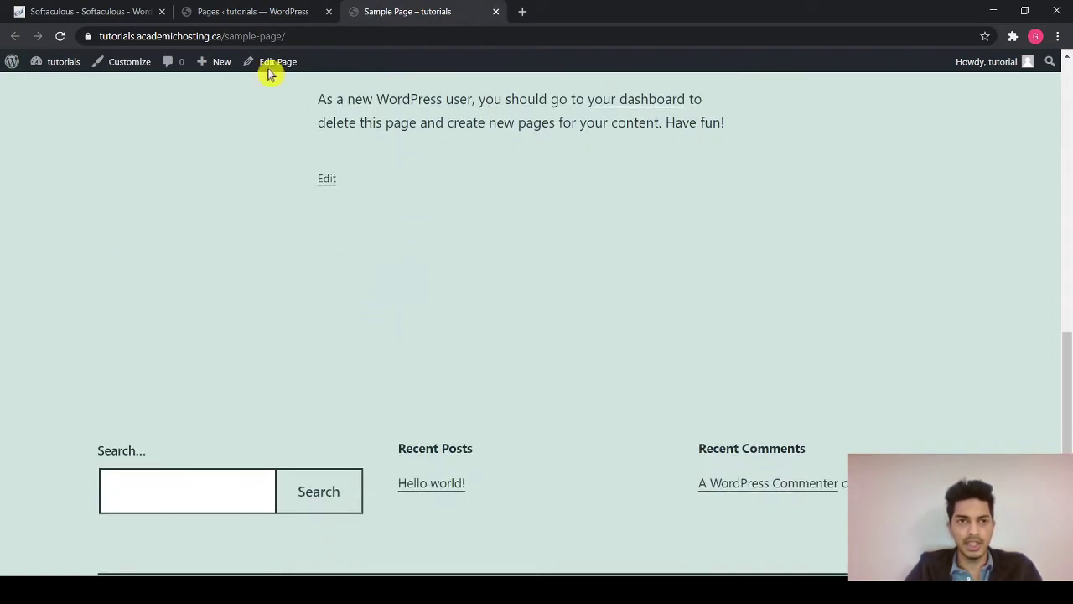
left_click(248, 11)
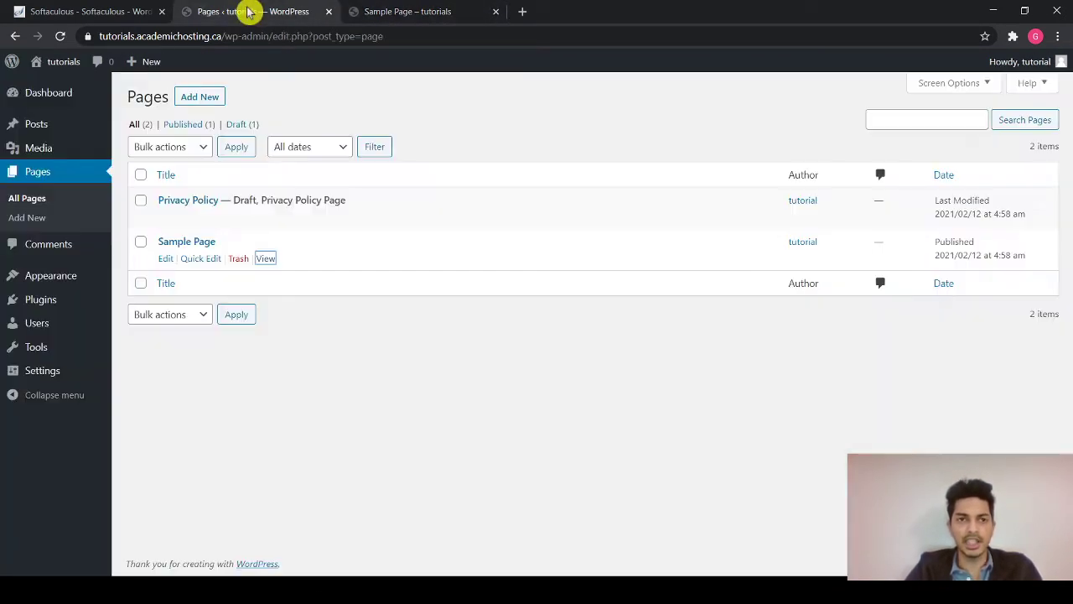
left_click(70, 274)
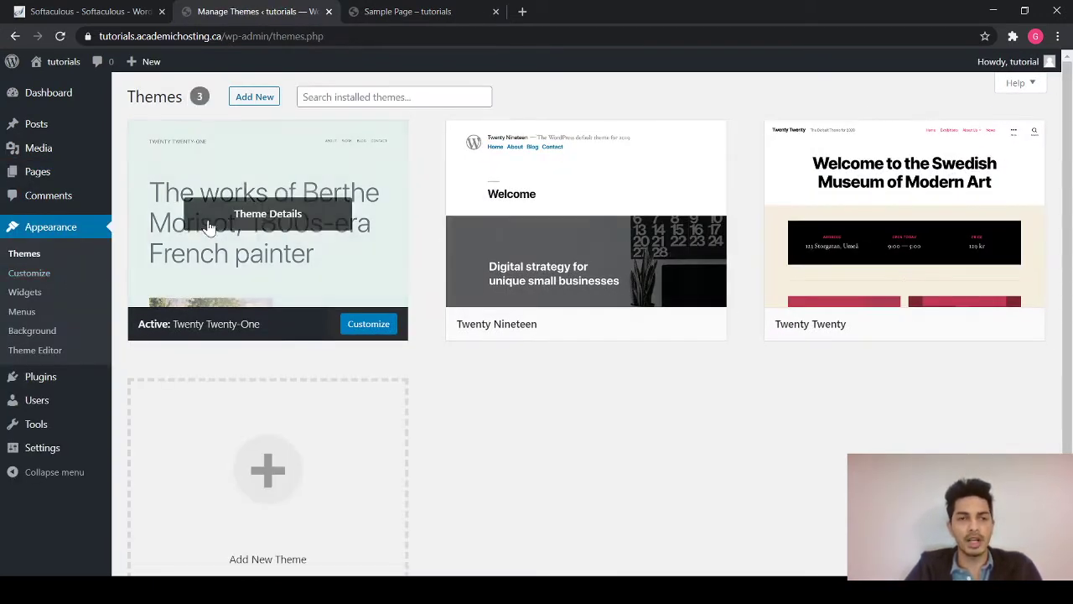
- Pick themify-ultra.zip as the theme file to upload under Add New > Upload Theme
left_click(252, 99)
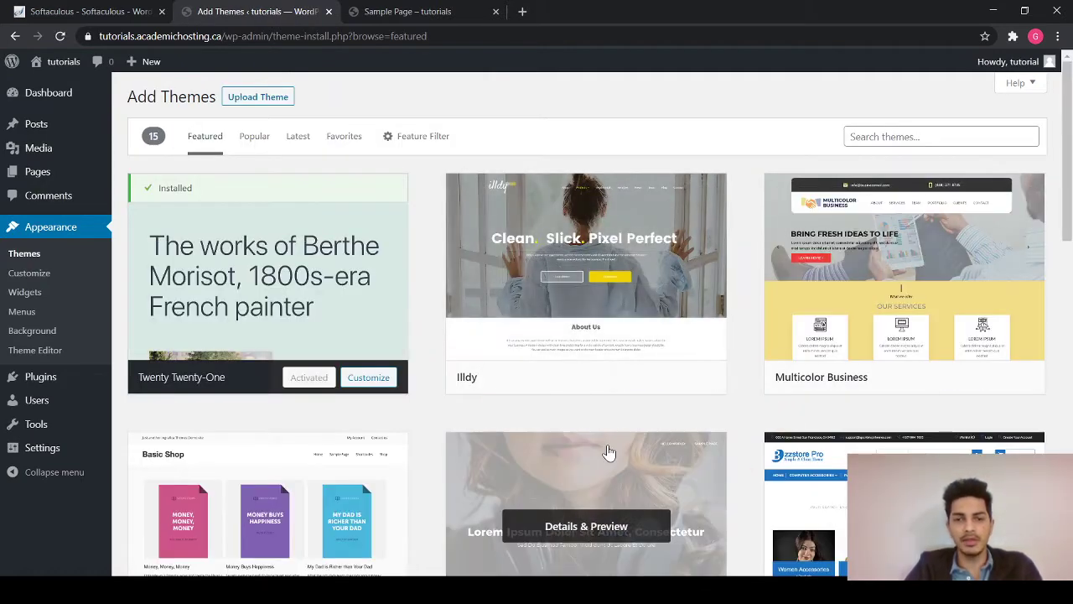
scroll(609, 450, "down", 2)
scroll(609, 453, "down", 1)
scroll(609, 451, "up", 3)
left_click(260, 98)
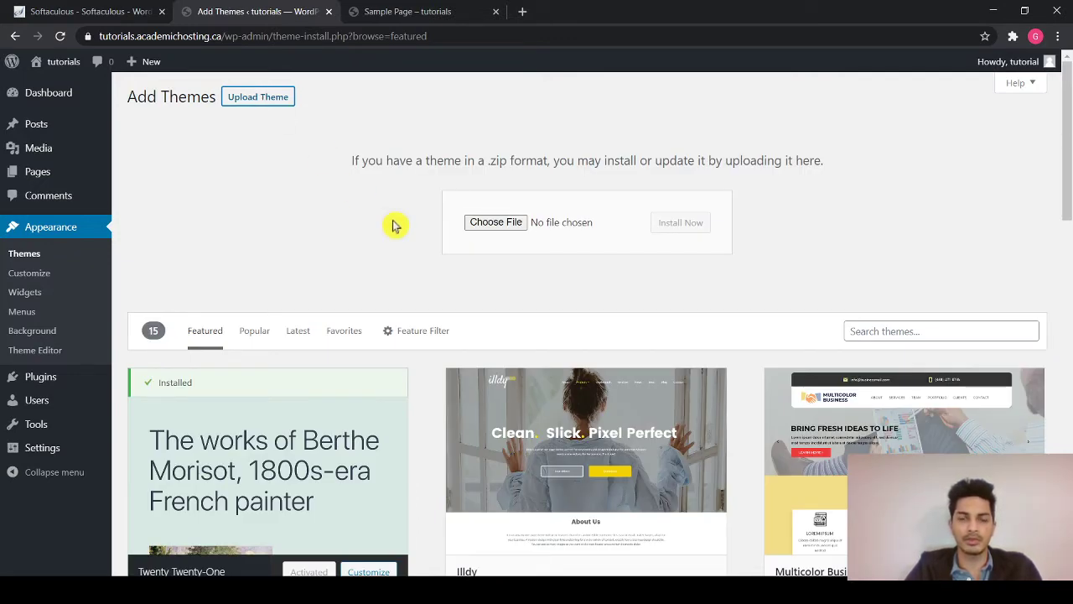
left_click(503, 227)
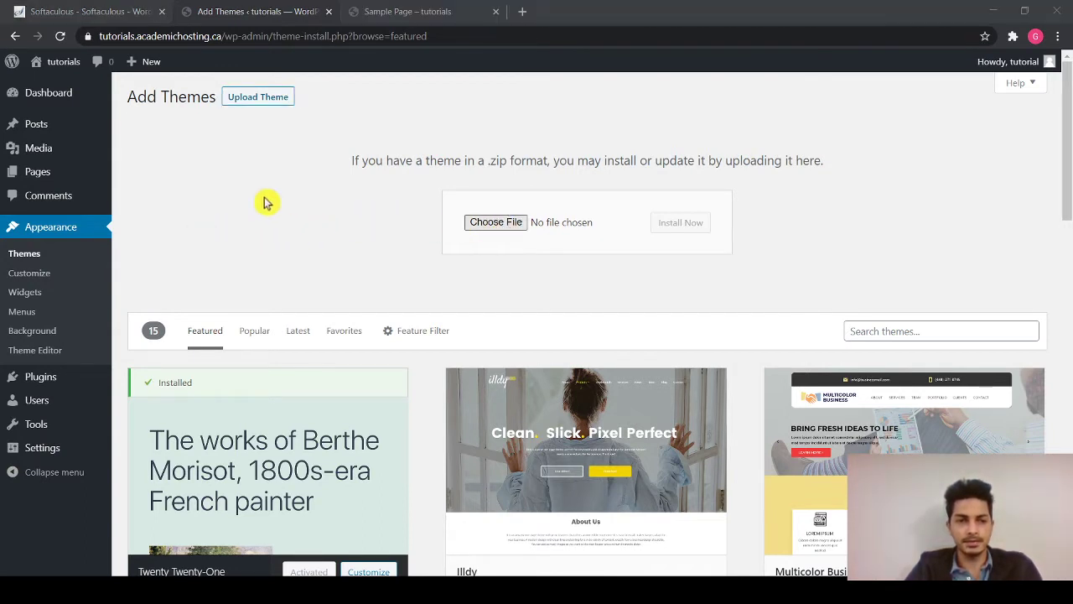
left_click(711, 41)
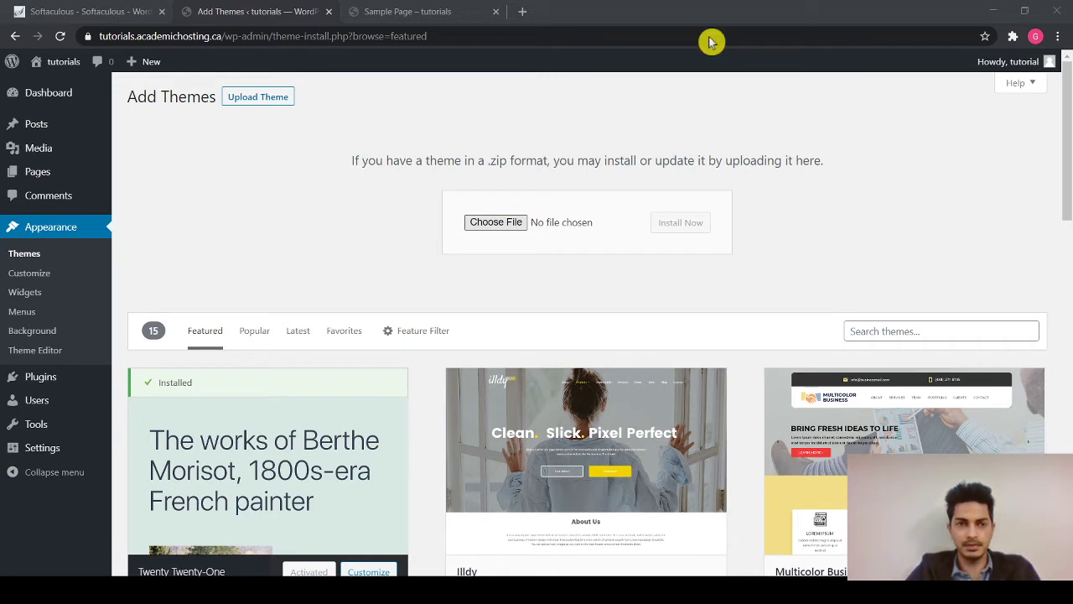
left_click(173, 126)
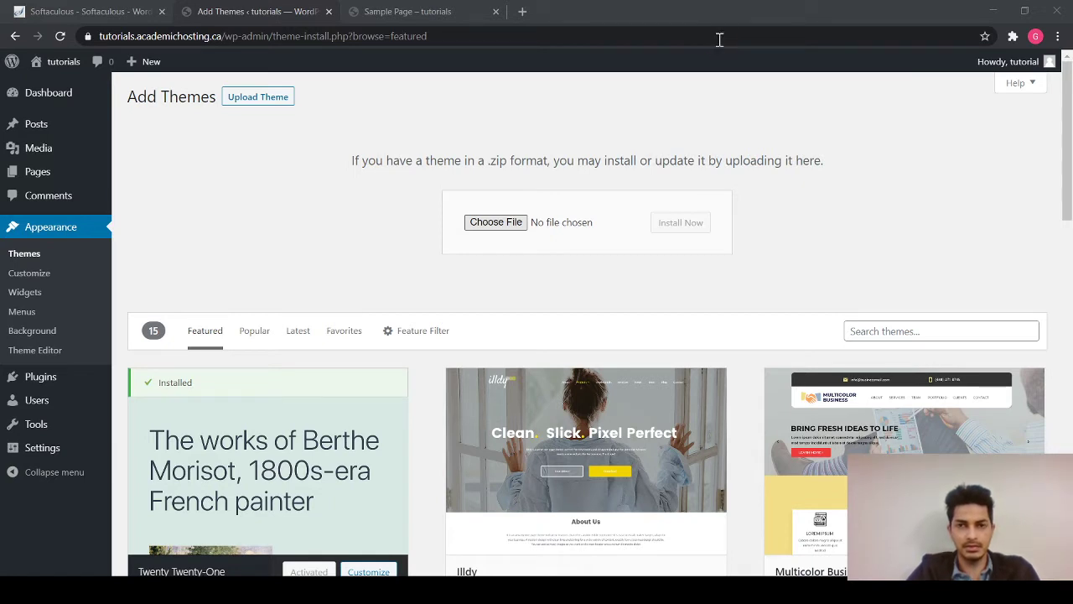
left_click(729, 73)
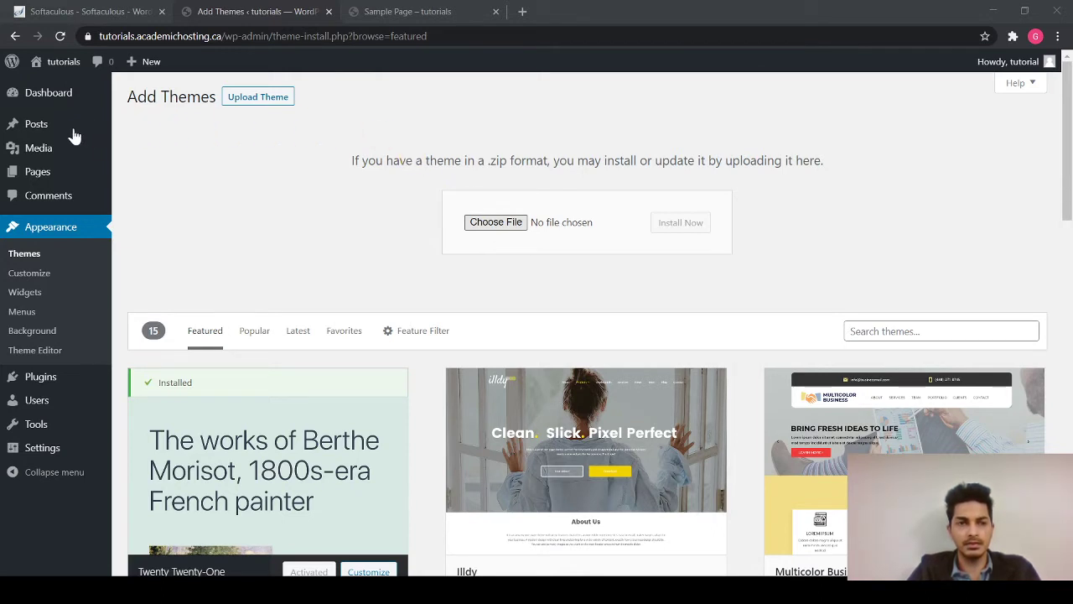
left_click(288, 289)
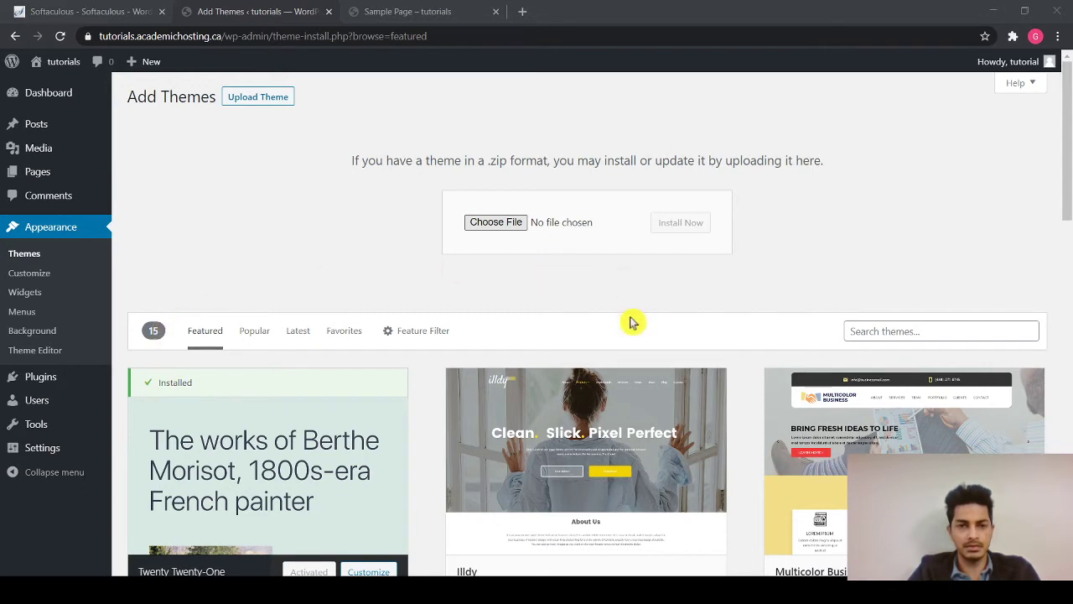
double_click(177, 176)
- Install Themify Ultra, confirm it on the reloaded Sample Page, and dismiss Skins & Demos
left_click(701, 230)
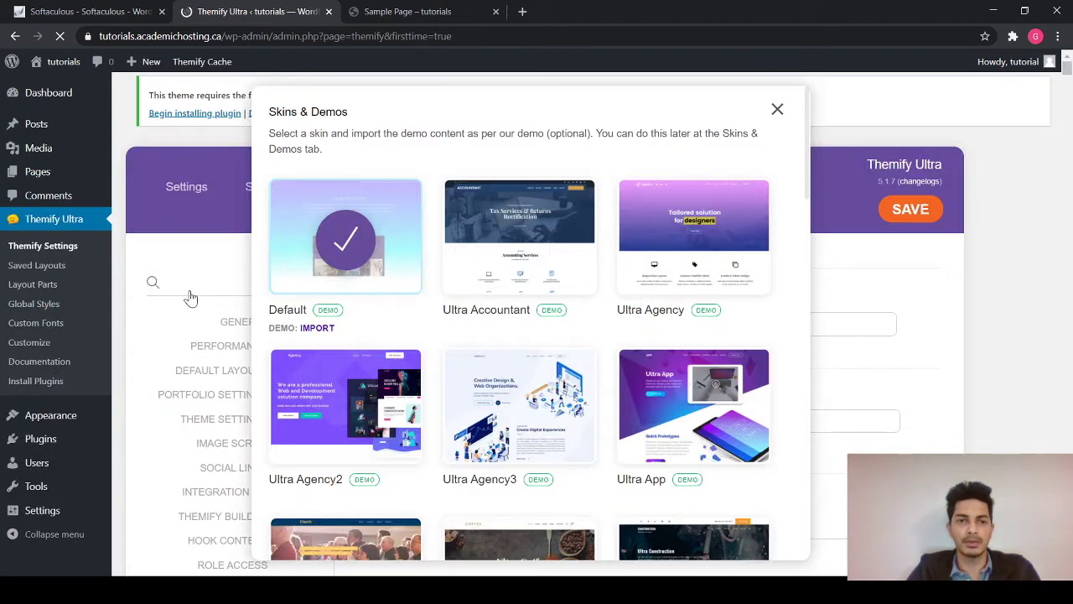
left_click(430, 9)
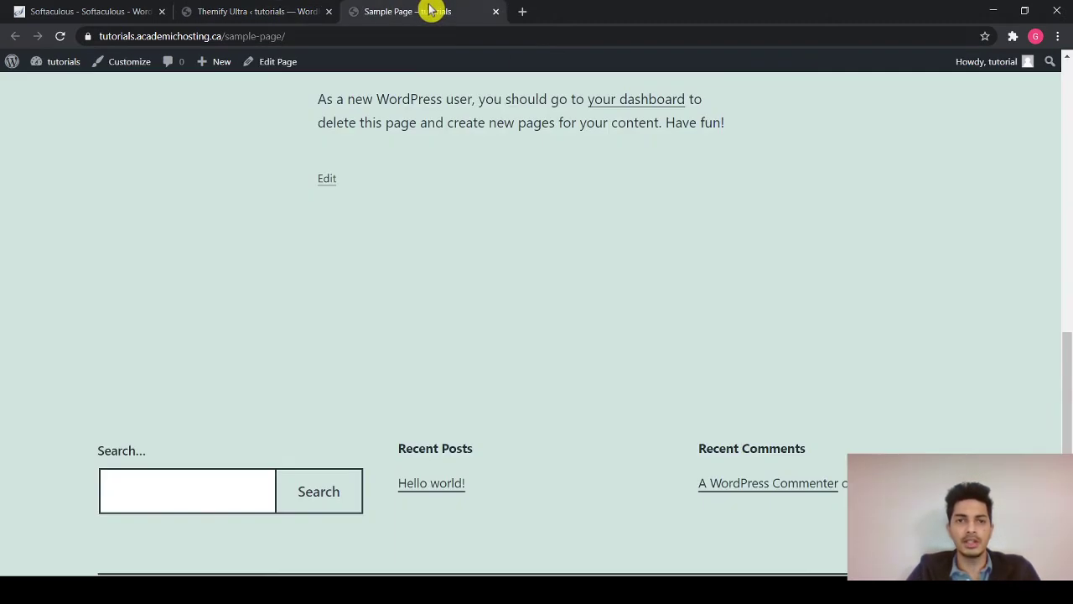
left_click(60, 42)
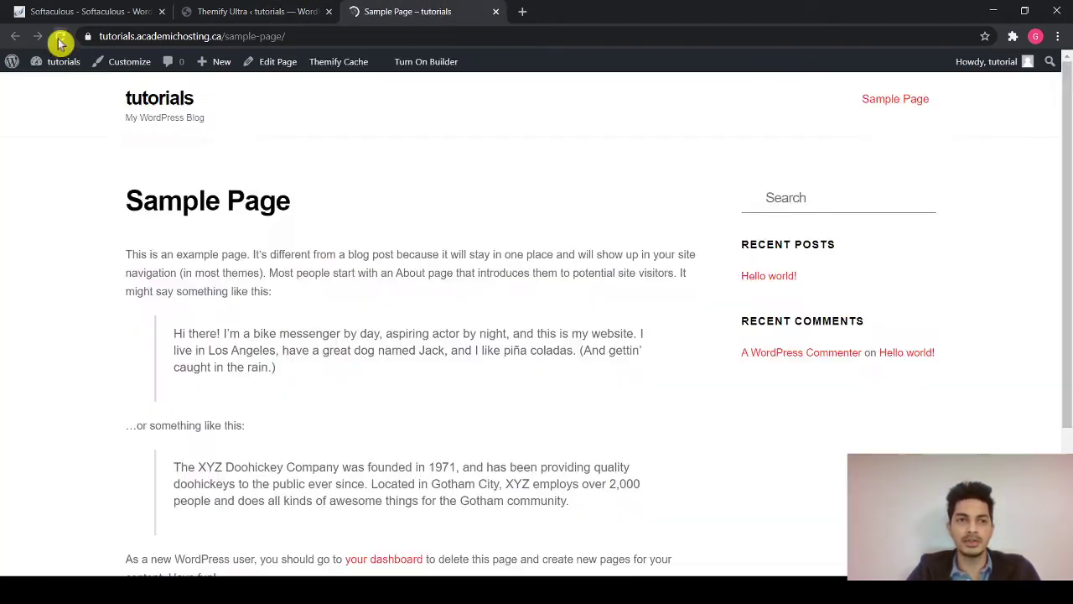
scroll(216, 270, "up", 8)
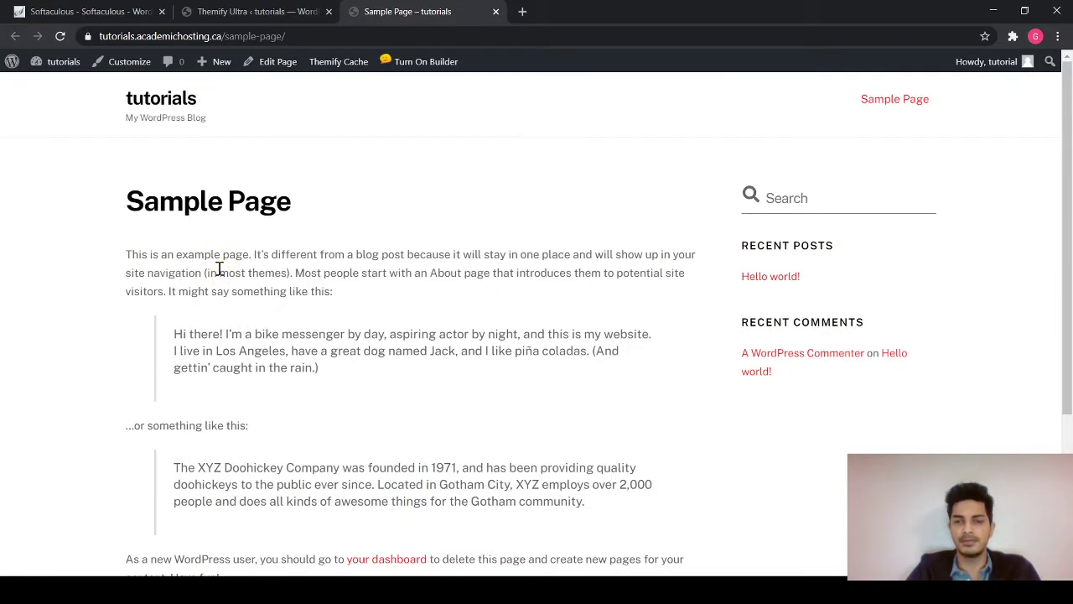
left_click(253, 14)
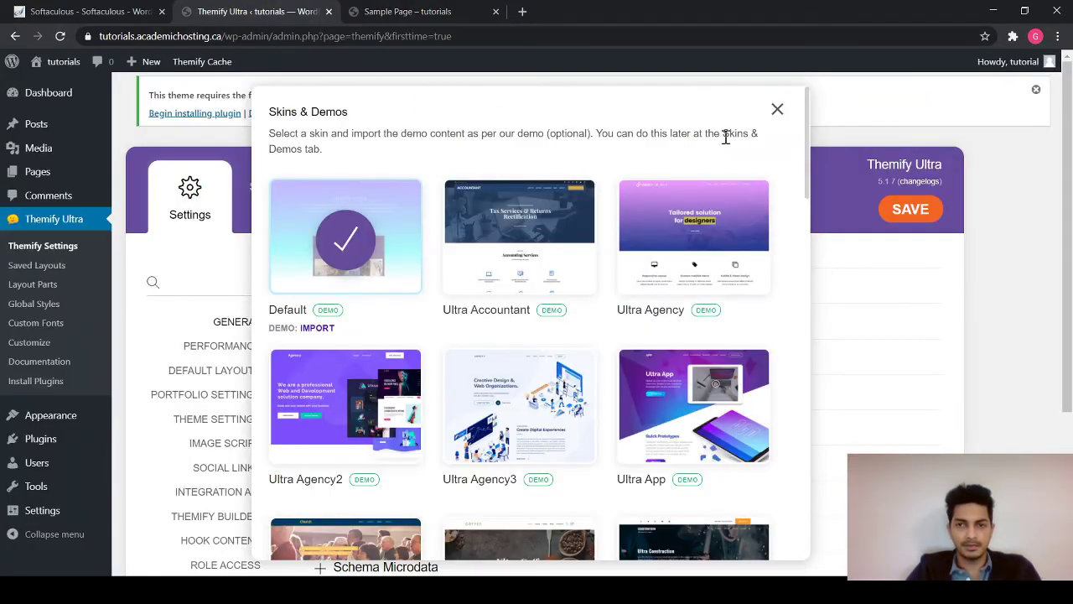
left_click(779, 114)
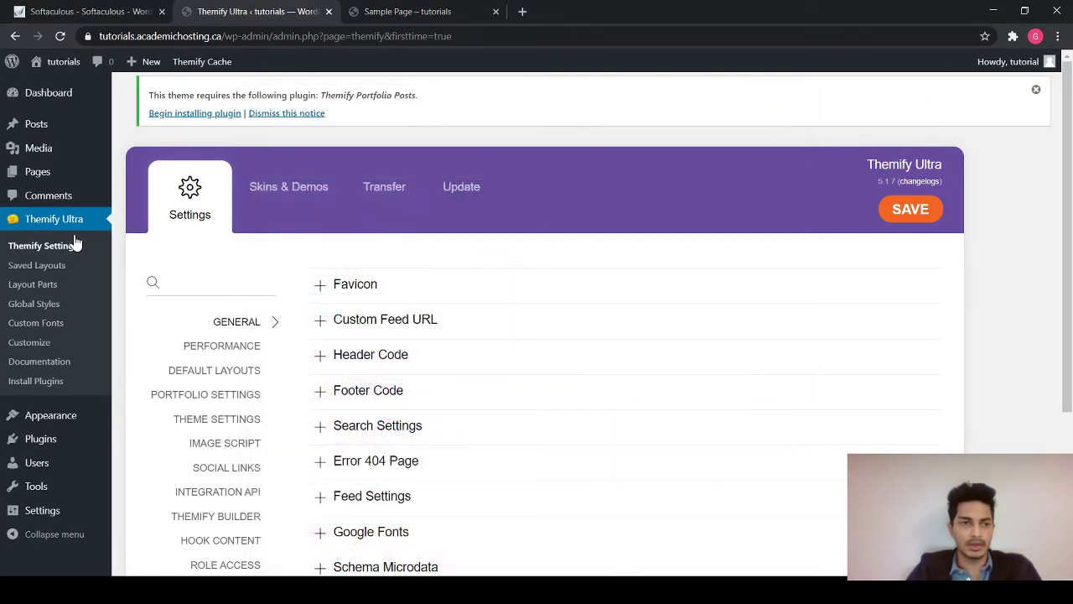
left_click(36, 170)
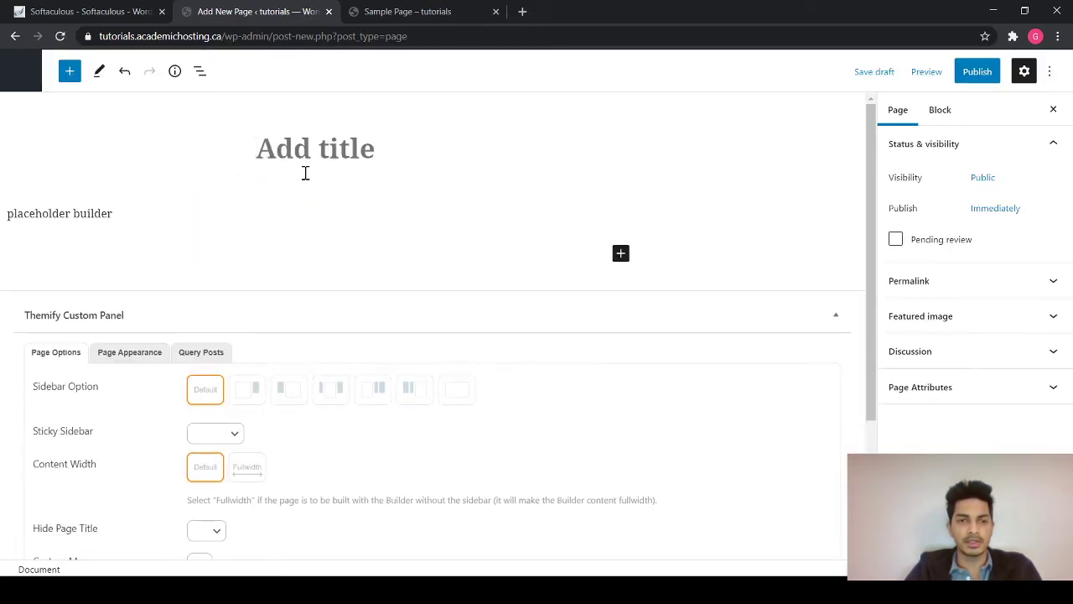
- Publish a new page titled 'Tutorials' and view it at its /tutorials/ address
type("Tutorials")
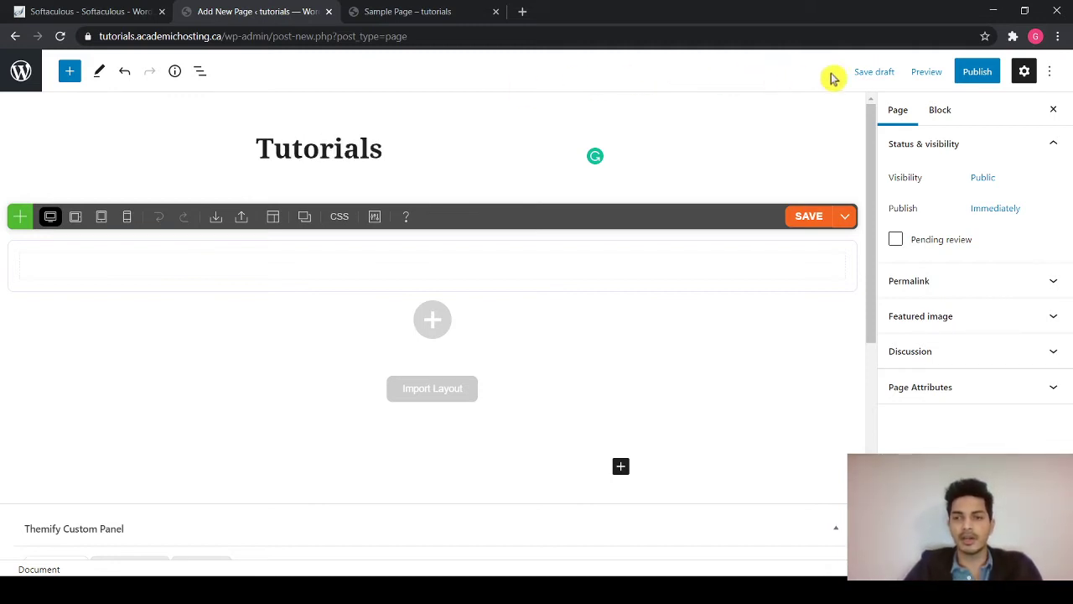
left_click(975, 72)
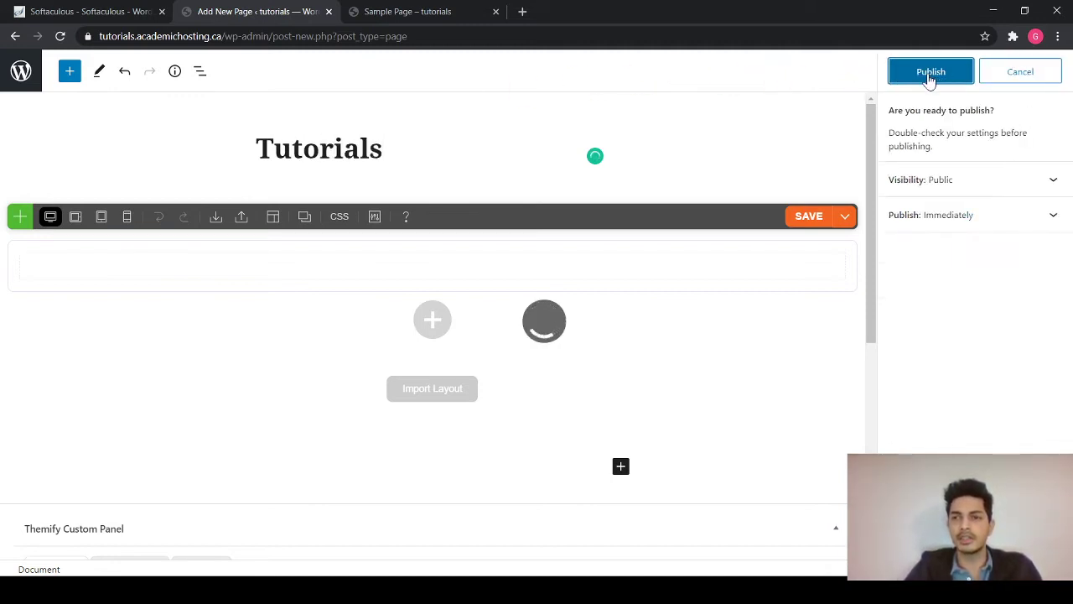
left_click(930, 73)
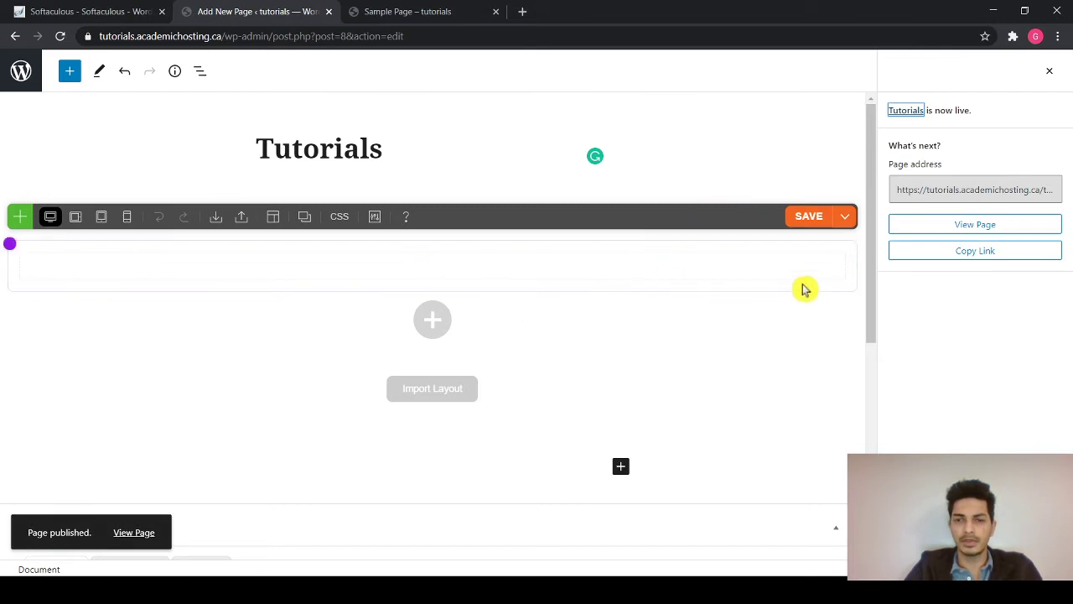
left_click(977, 226)
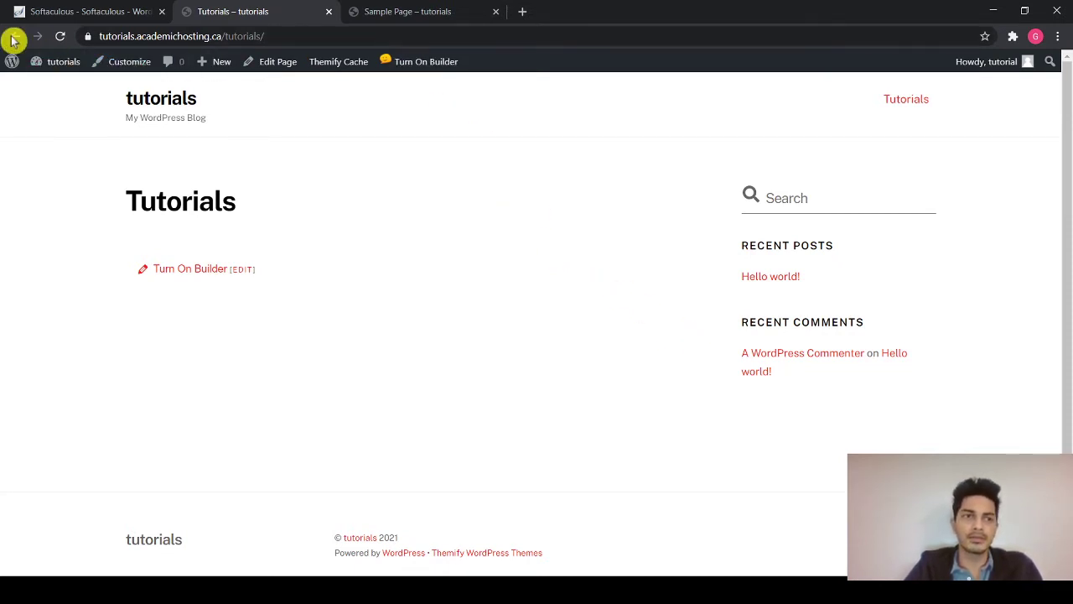
- In Themify Ultra's Theme Appearance settings, exclude site logo, tagline and search form, then save
left_click(12, 38)
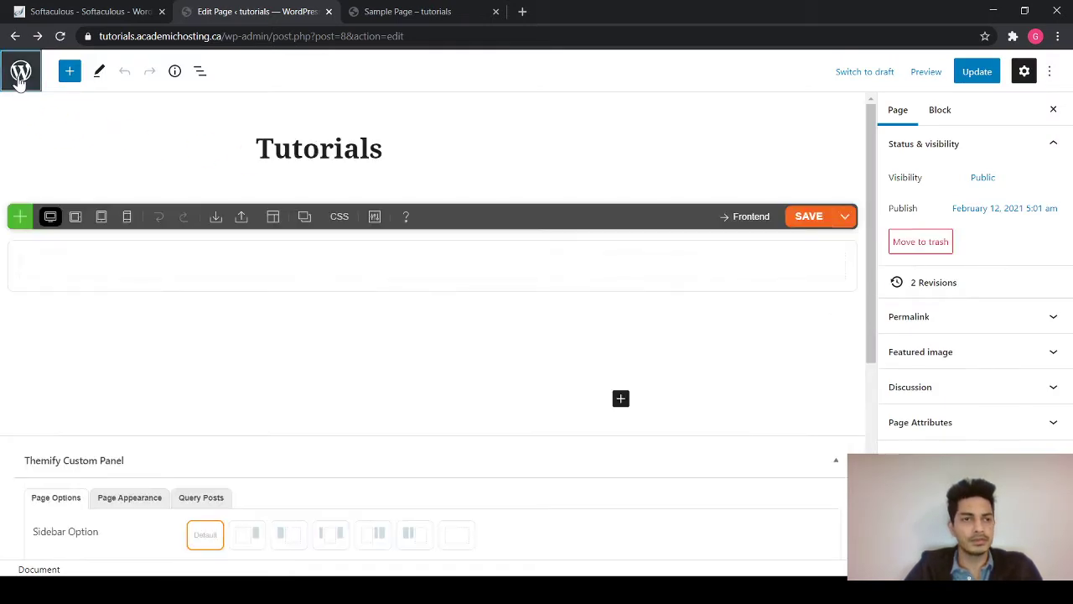
left_click(18, 79)
mouse_move(53, 266)
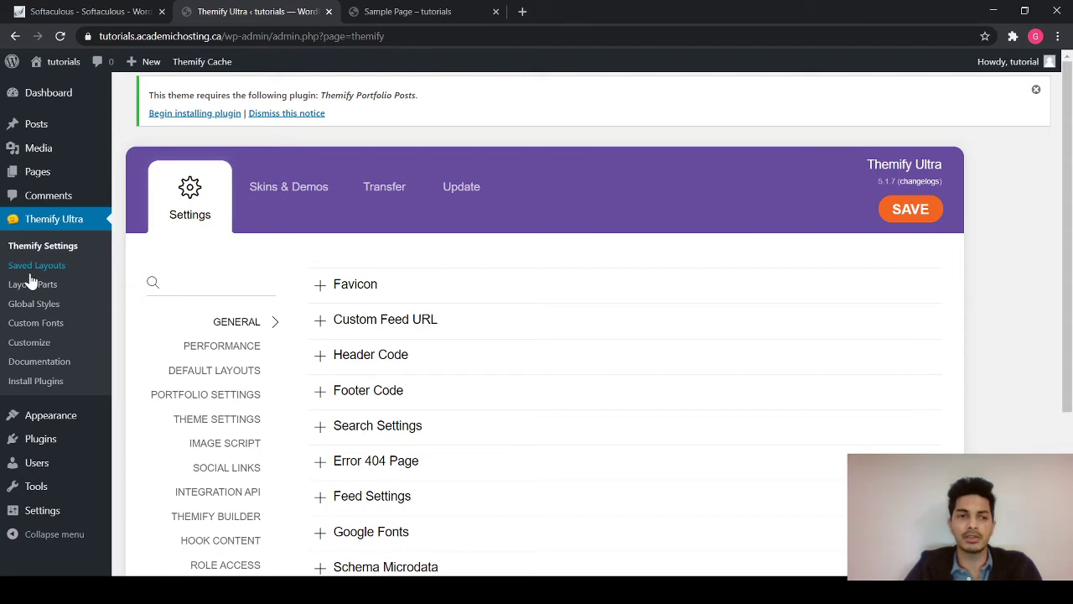
left_click(213, 419)
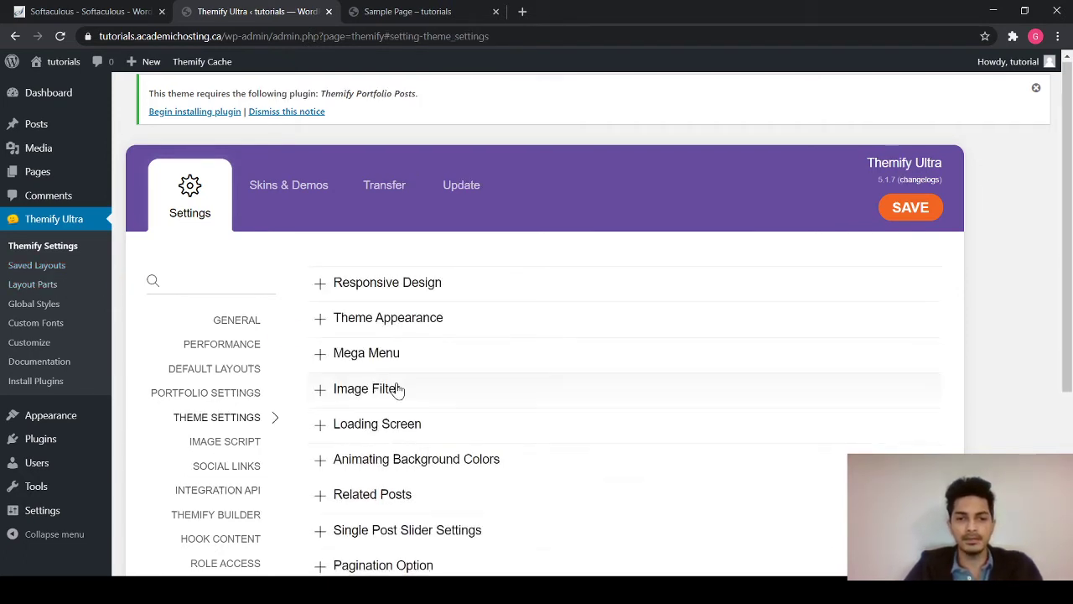
scroll(397, 391, "down", 3)
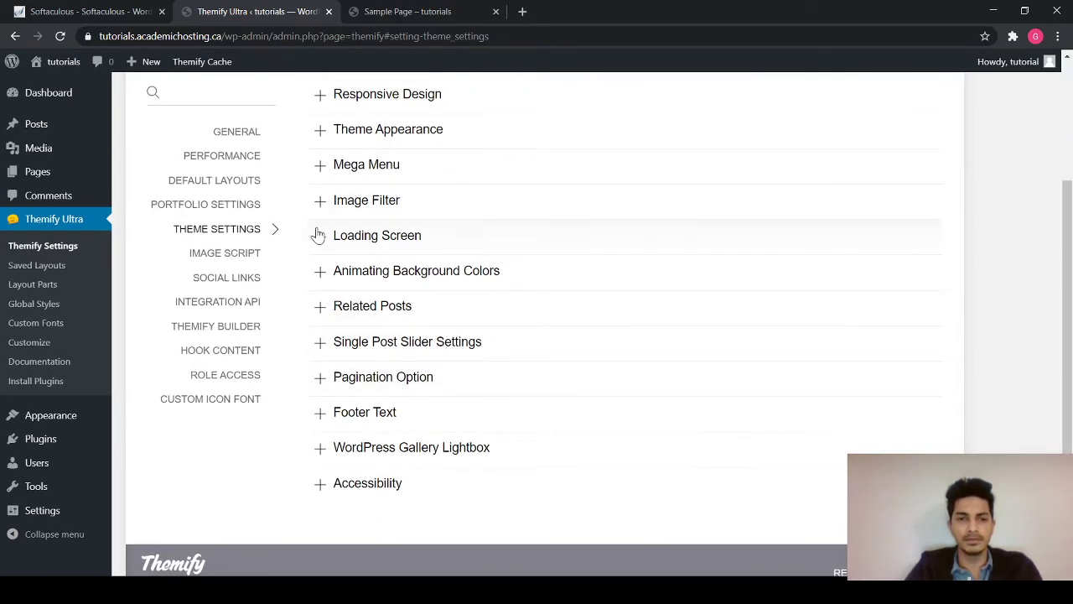
left_click(319, 134)
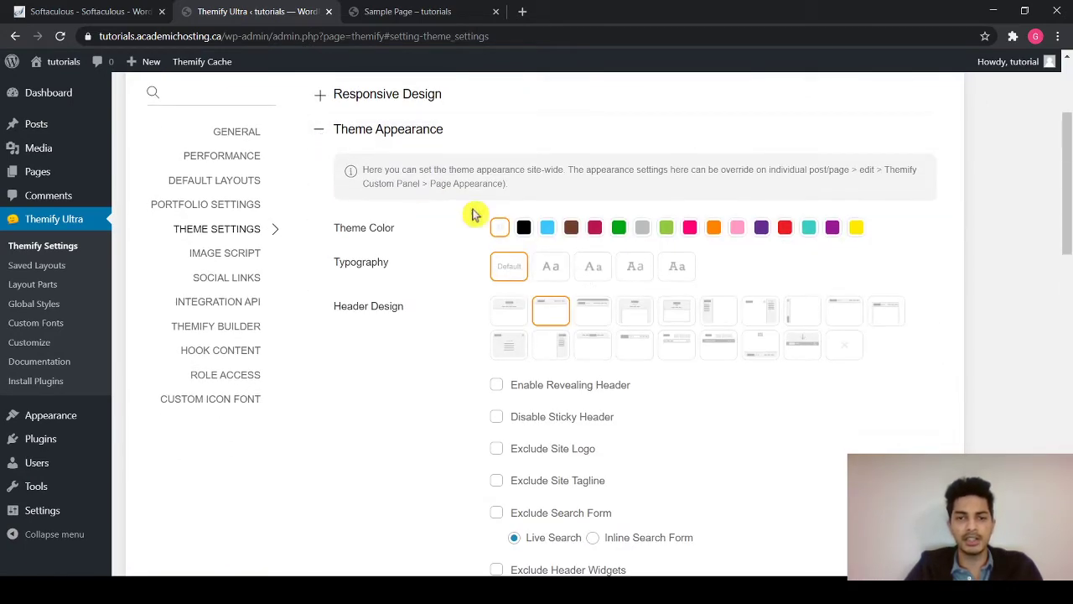
scroll(548, 281, "down", 2)
scroll(565, 319, "down", 1)
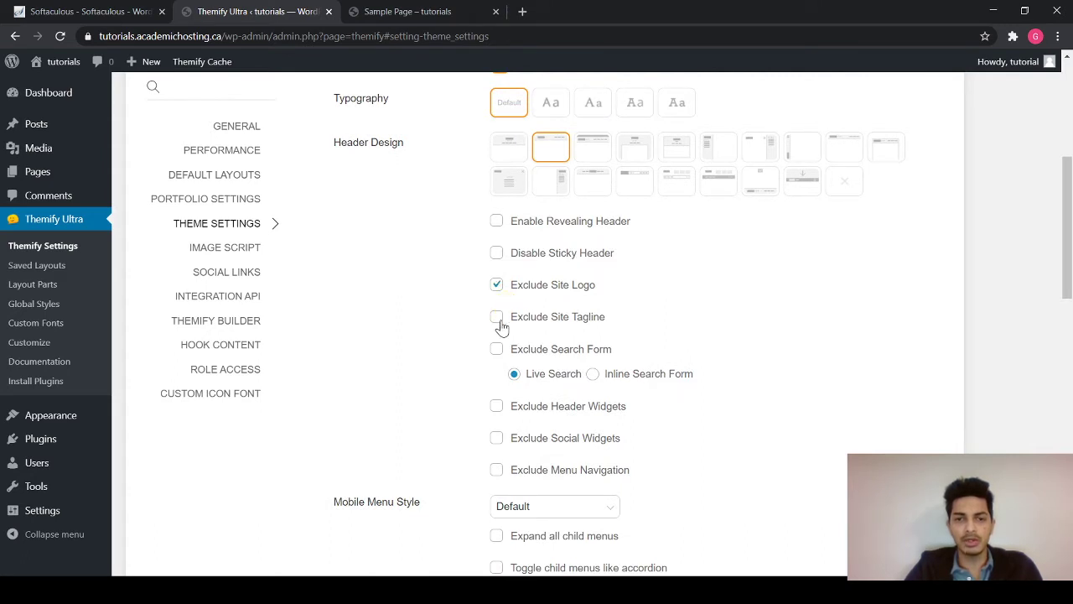
scroll(554, 327, "down", 2)
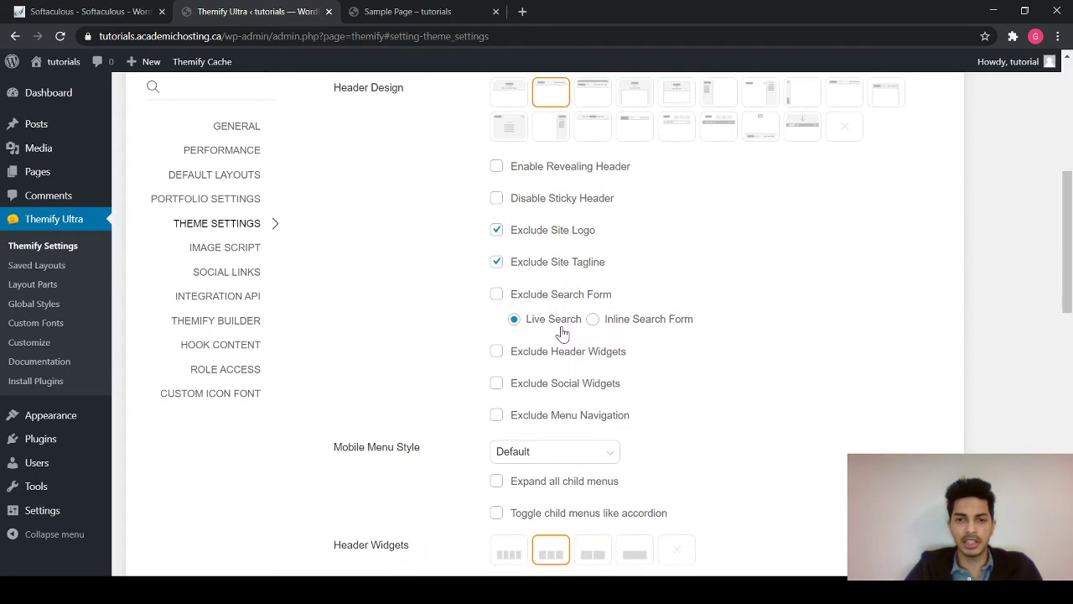
left_click(496, 265)
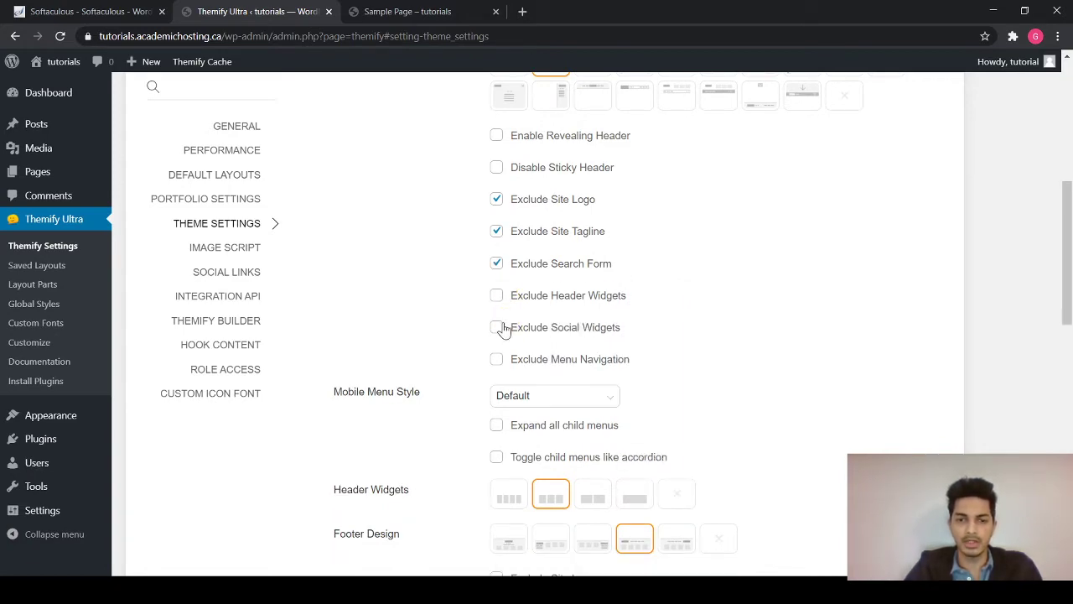
scroll(616, 221, "up", 5)
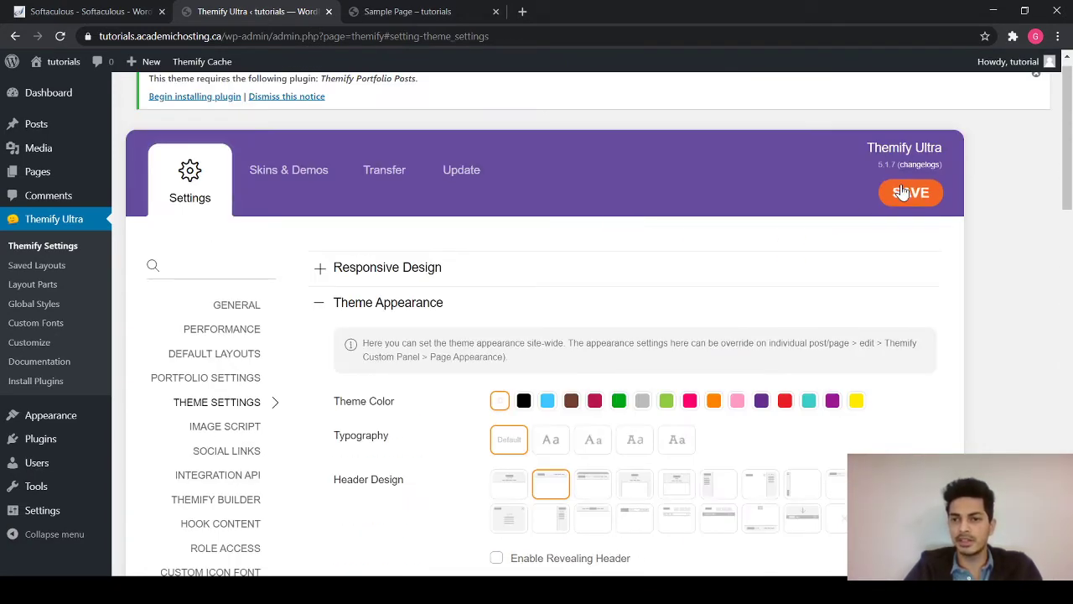
left_click(902, 193)
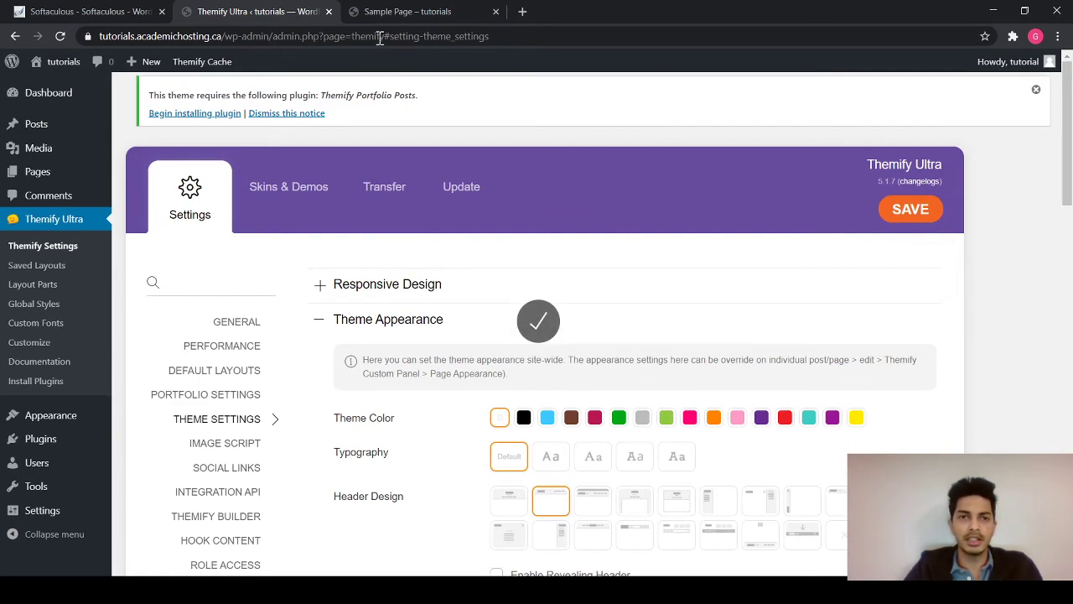
- Open Tutorials in the editor, preview it in a new tab, close the 404 tab, return to Pages
left_click(382, 11)
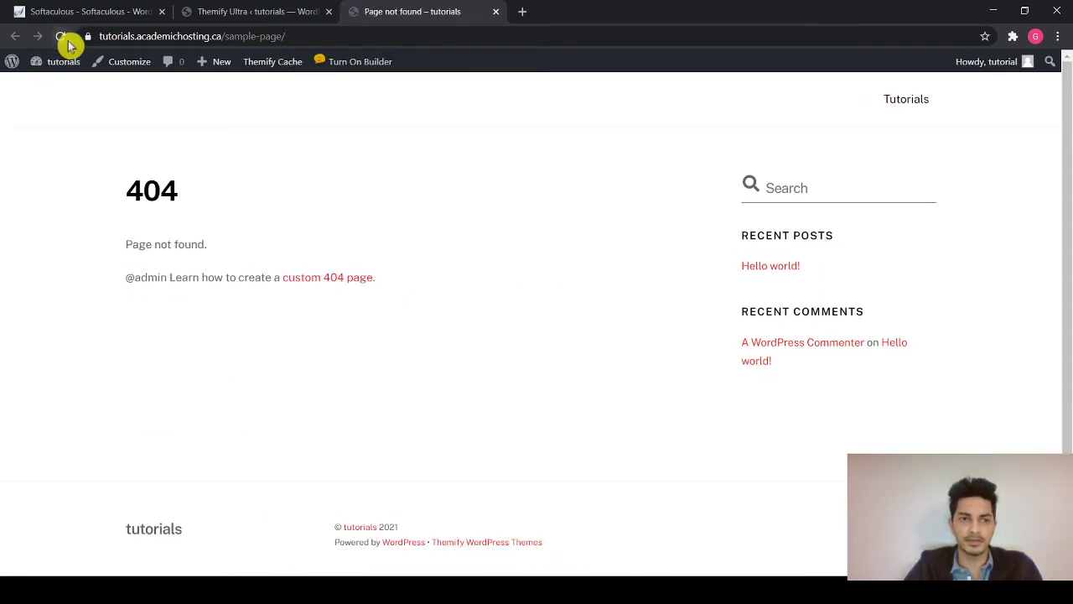
left_click(284, 20)
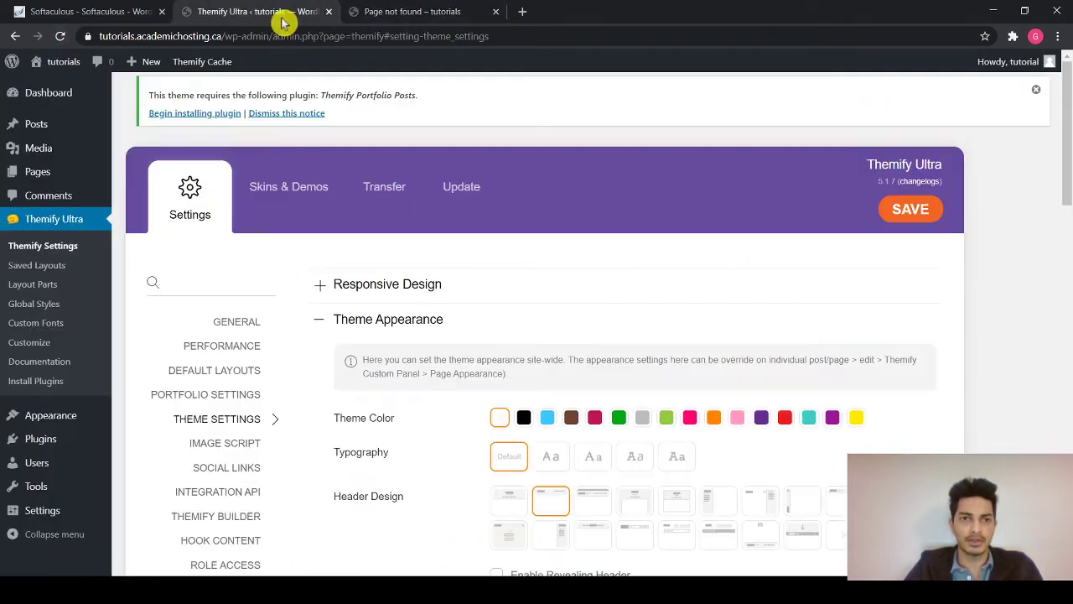
left_click(35, 173)
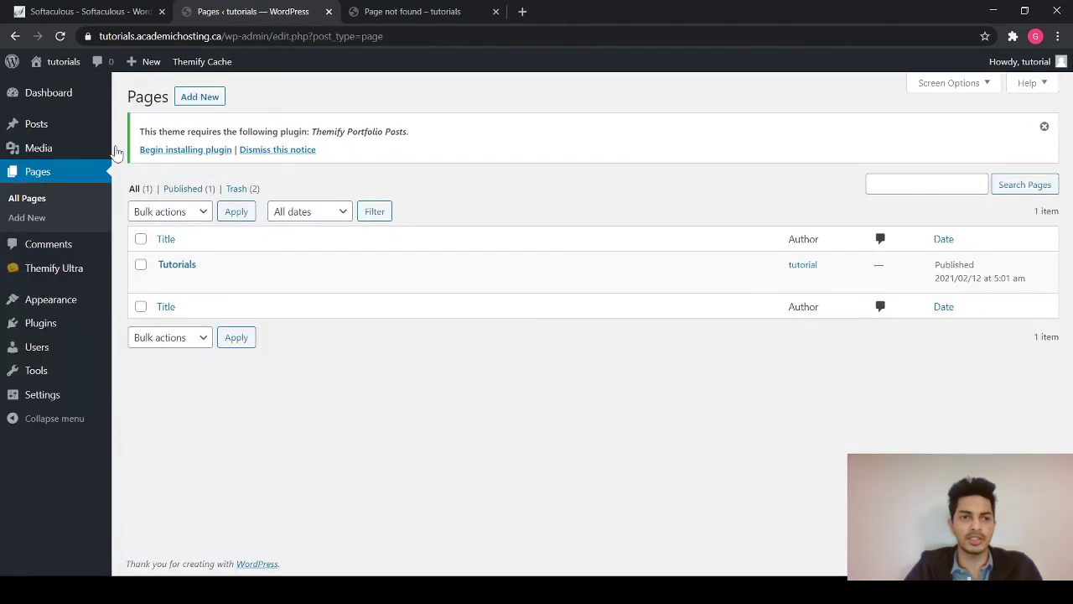
left_click(172, 265)
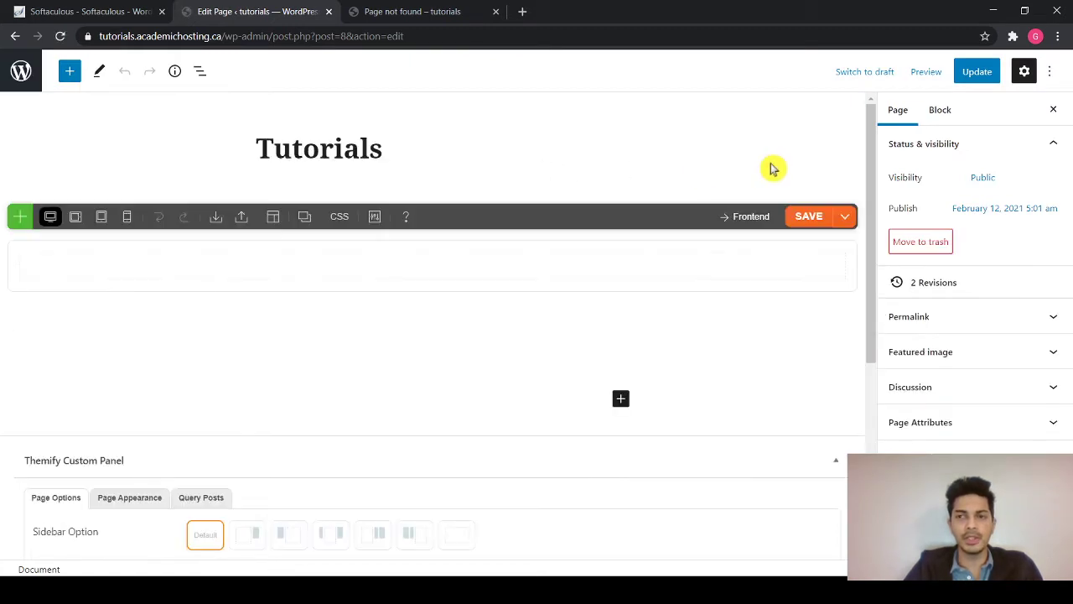
left_click(926, 71)
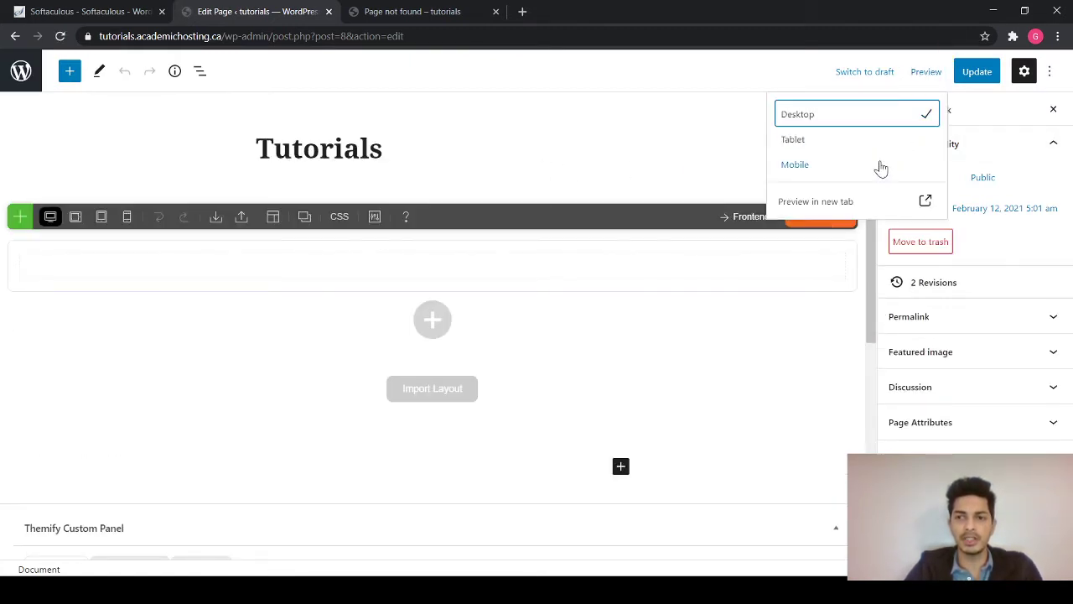
left_click(837, 202)
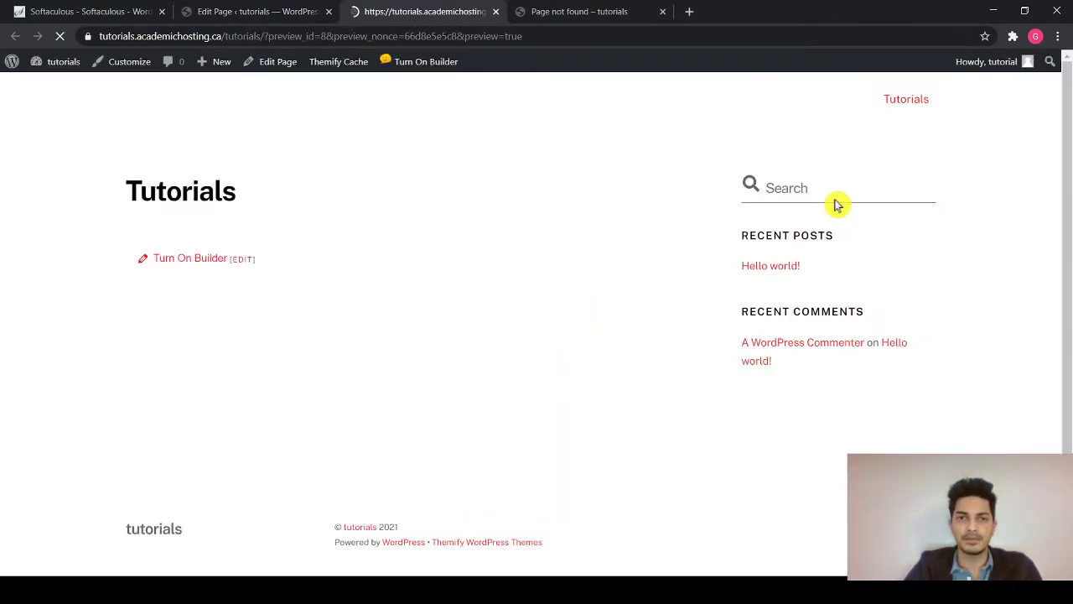
left_click(662, 12)
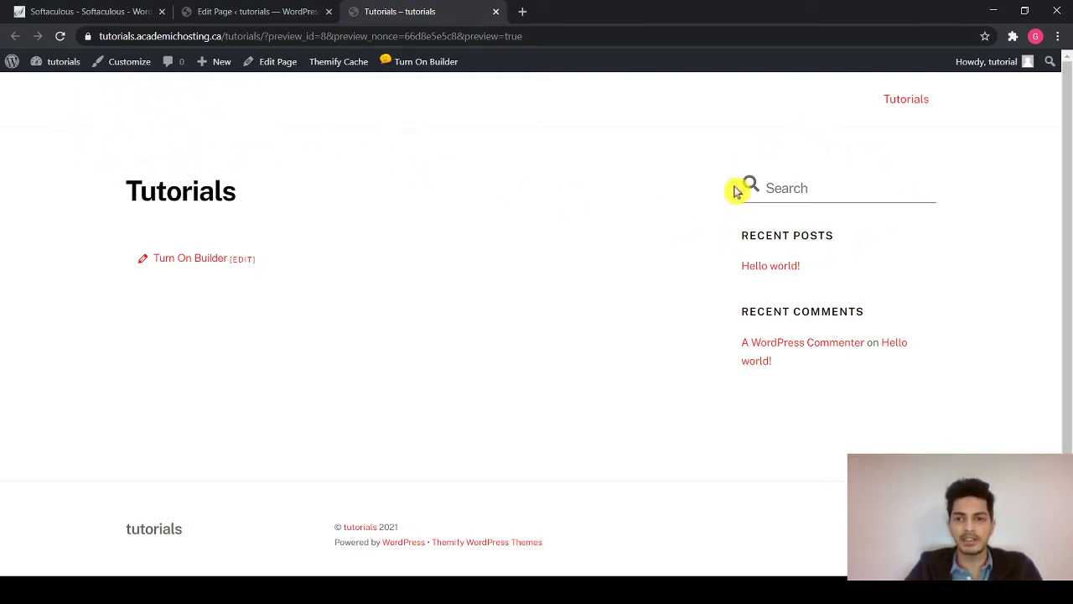
left_click(242, 12)
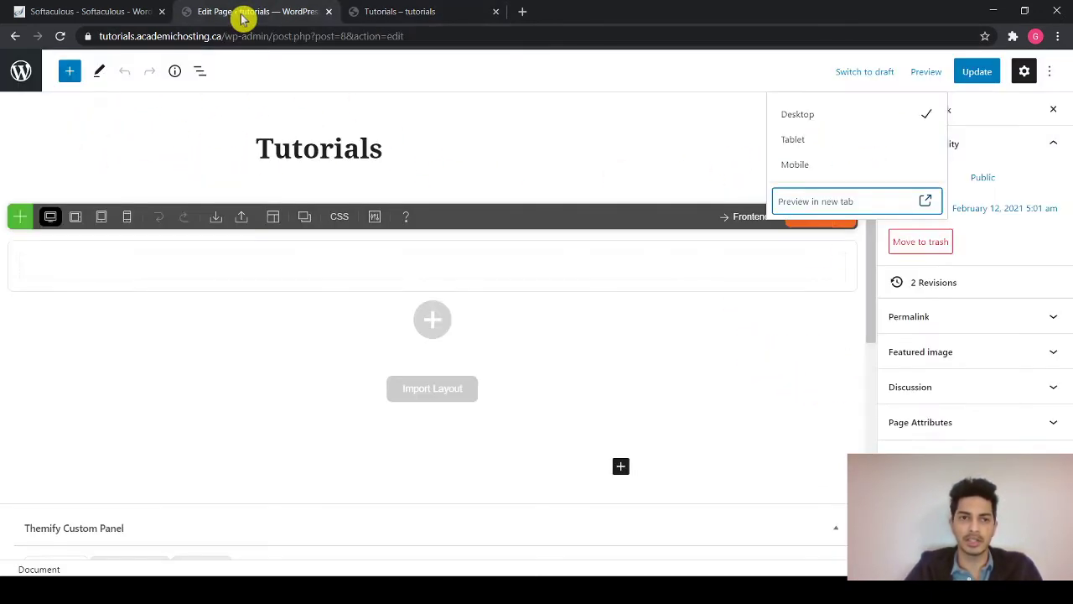
left_click(21, 85)
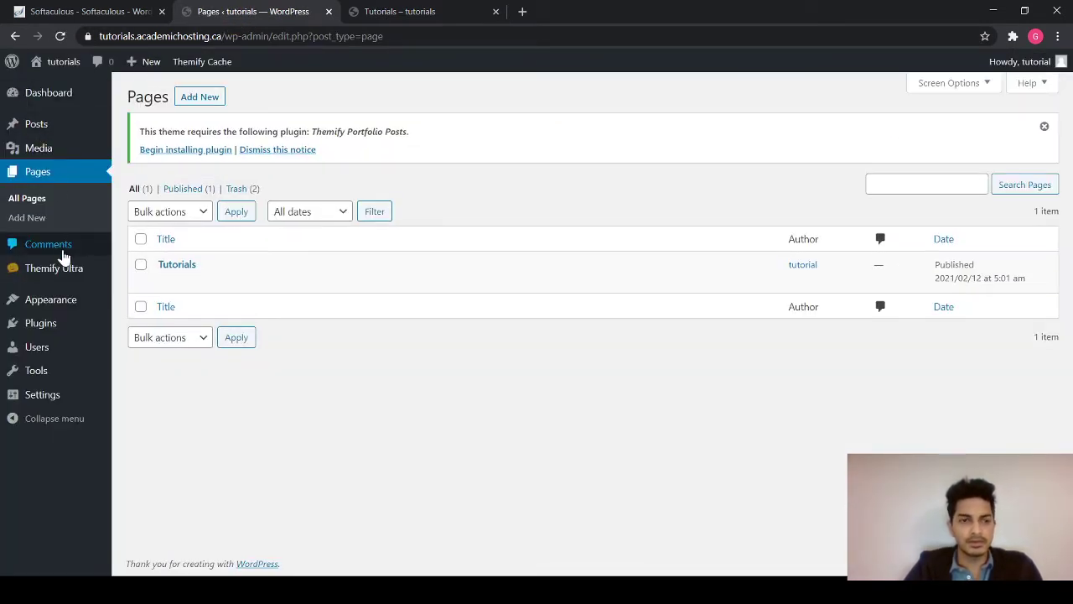
- Set the Themify Ultra default page layout to No Sidebar, save it, and check the Tutorials preview
mouse_move(63, 263)
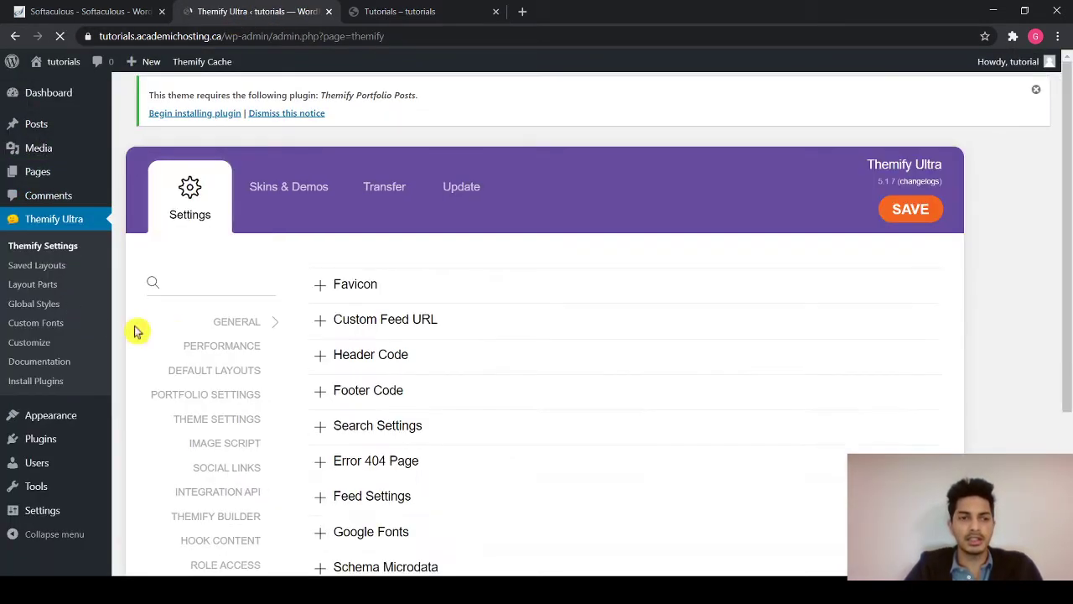
scroll(201, 339, "down", 2)
scroll(231, 351, "down", 1)
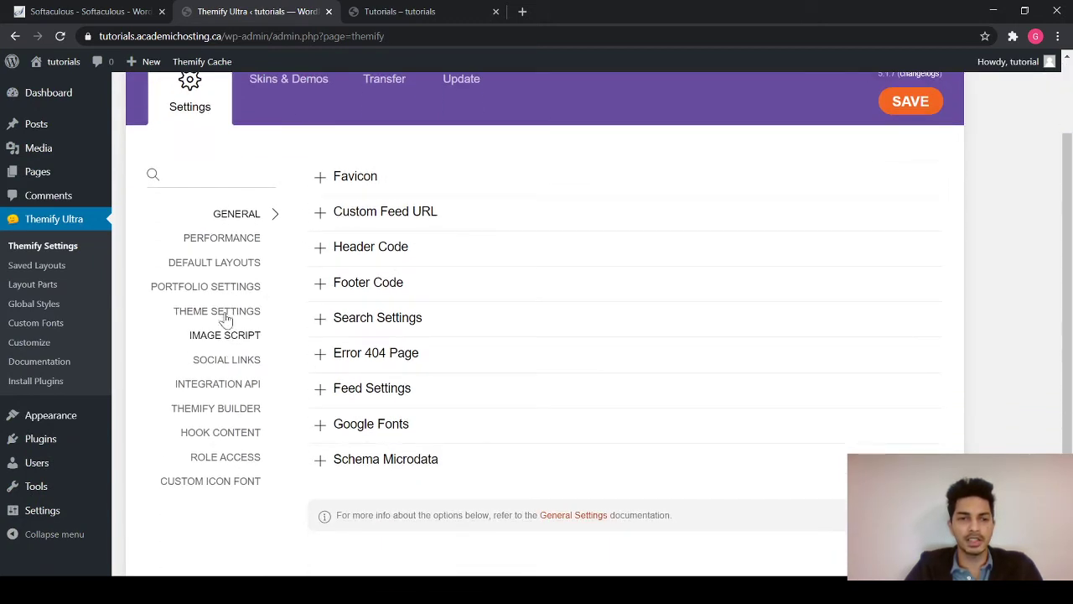
left_click(205, 265)
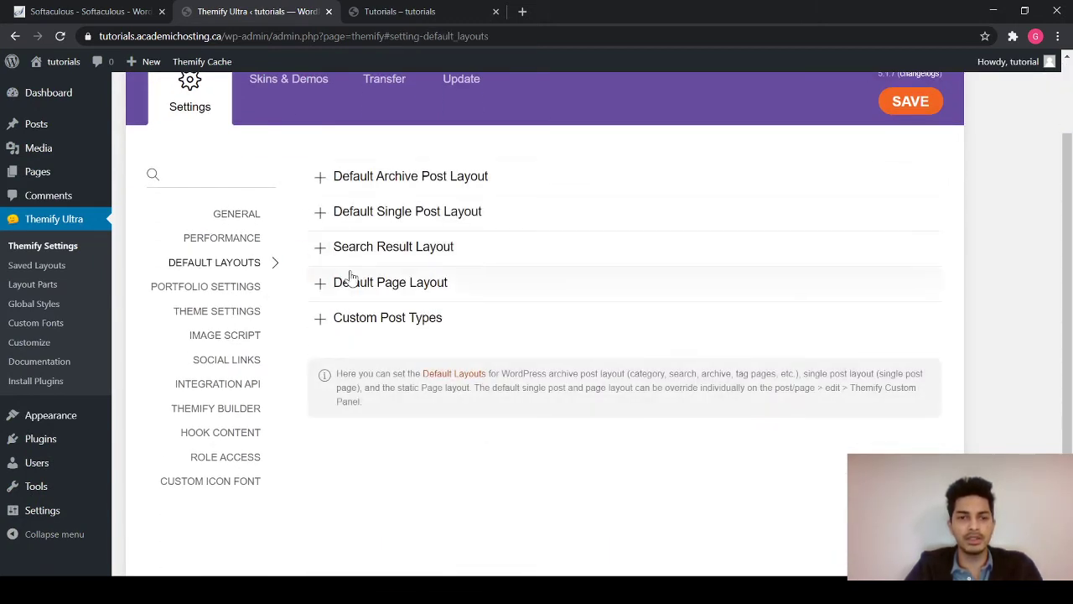
left_click(321, 296)
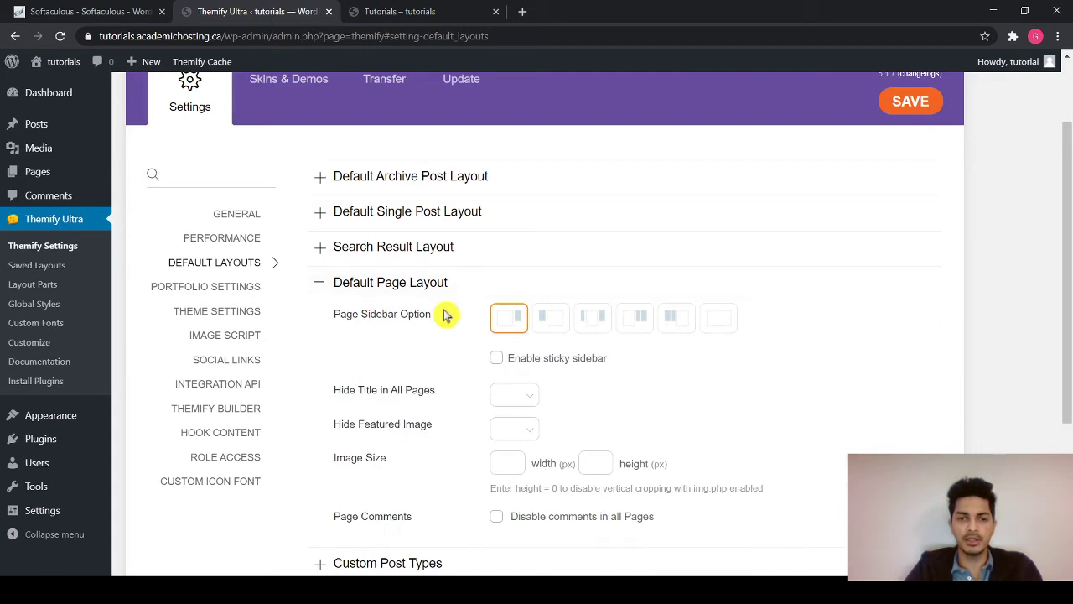
left_click(721, 322)
left_click(902, 111)
left_click(401, 12)
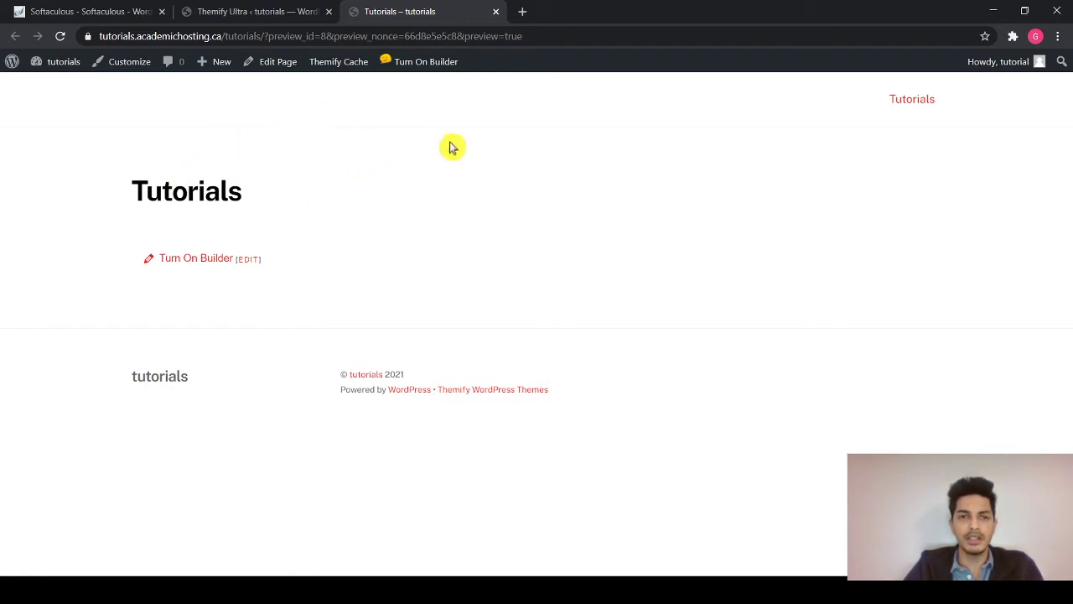
- Turn on the front-end builder for the Tutorials page and split the empty row into two columns
left_click(397, 65)
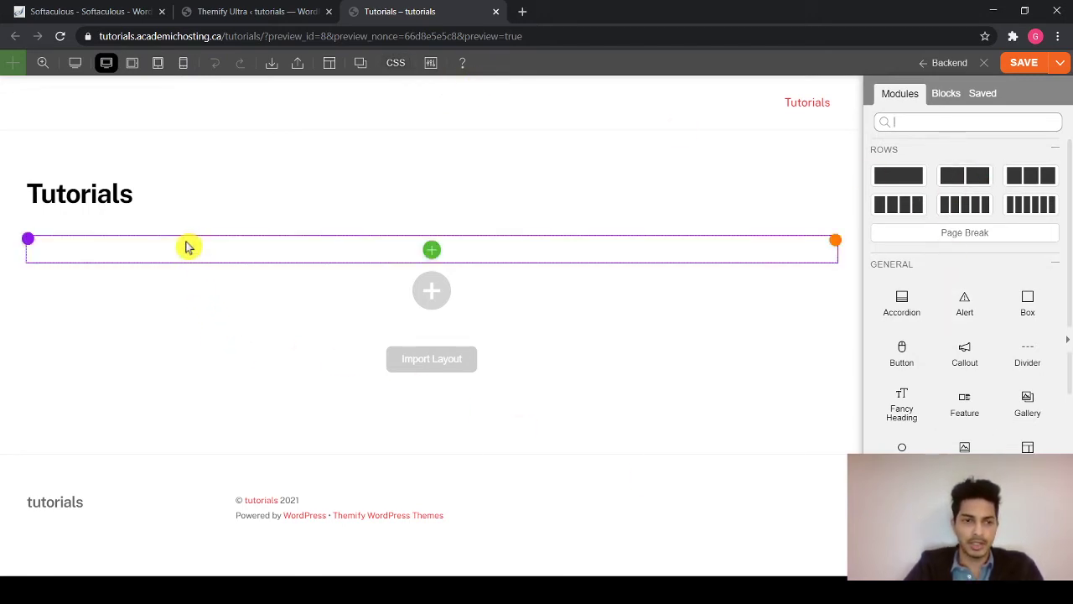
left_click(338, 262)
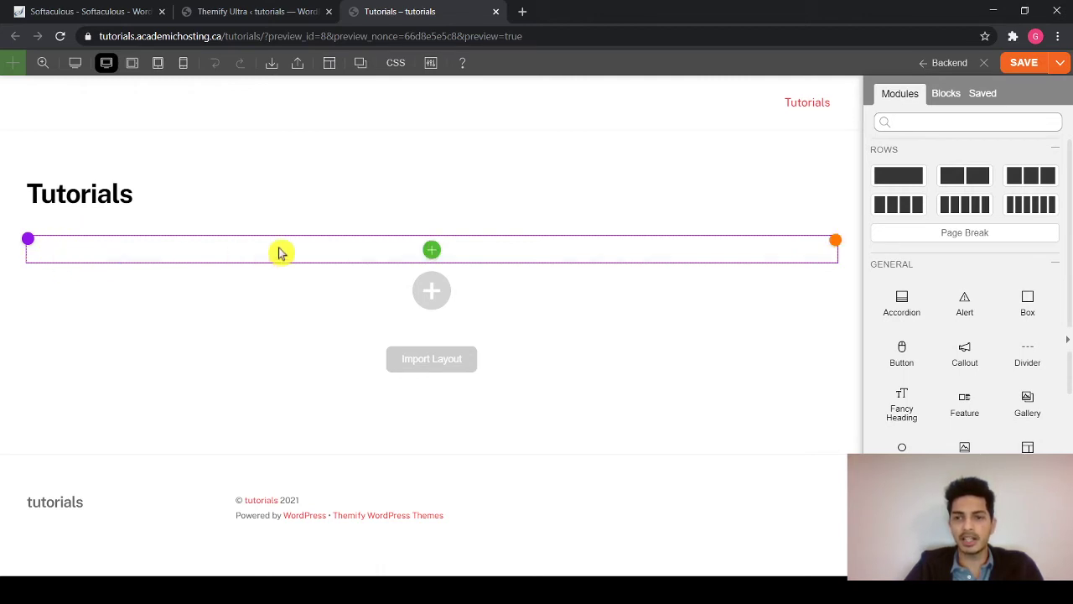
mouse_move(32, 244)
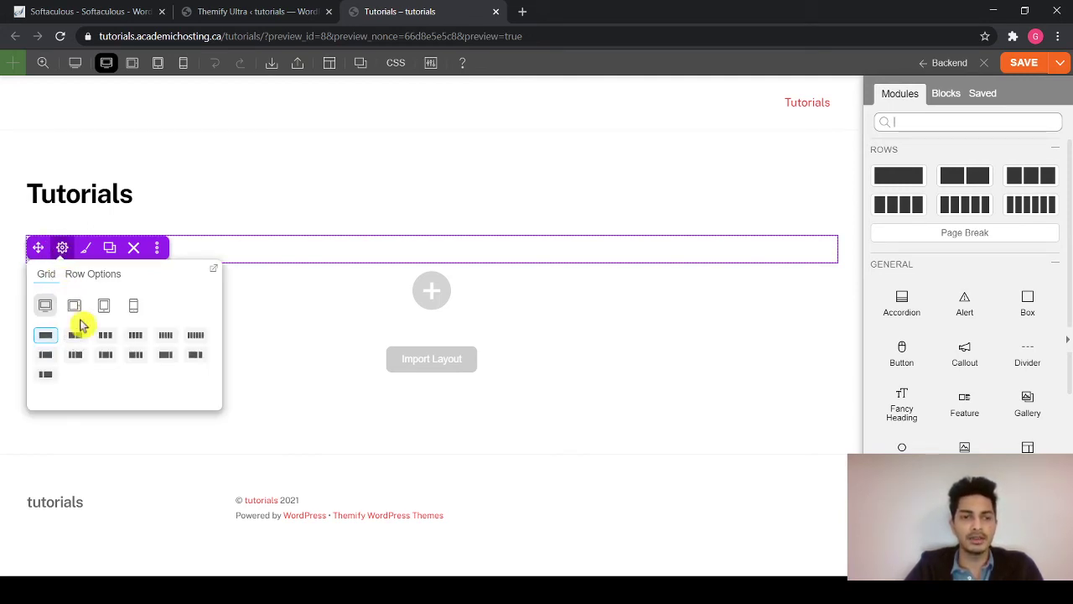
left_click(75, 336)
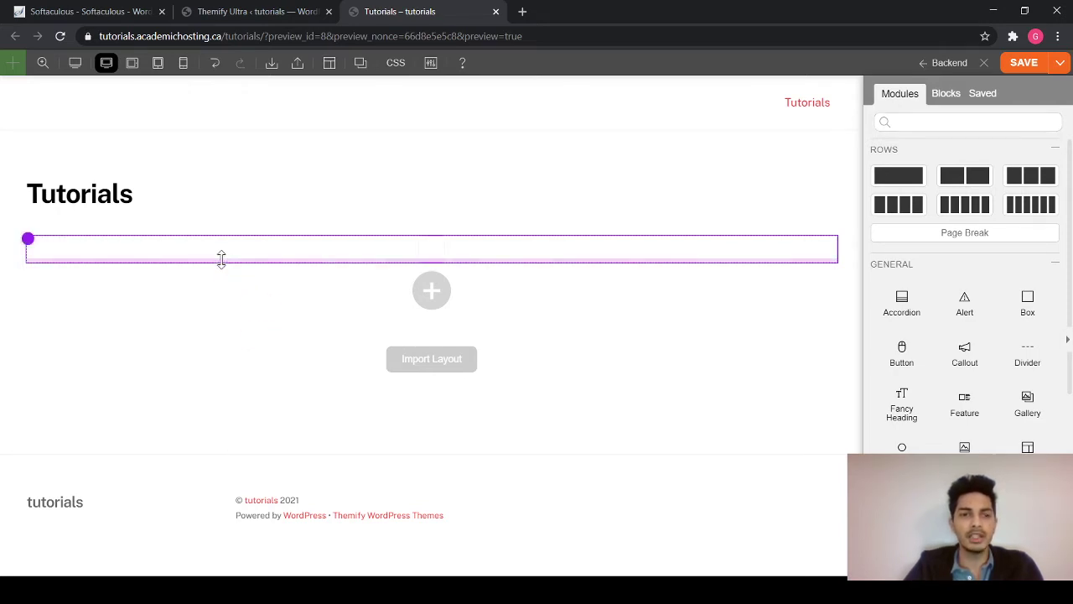
mouse_move(224, 250)
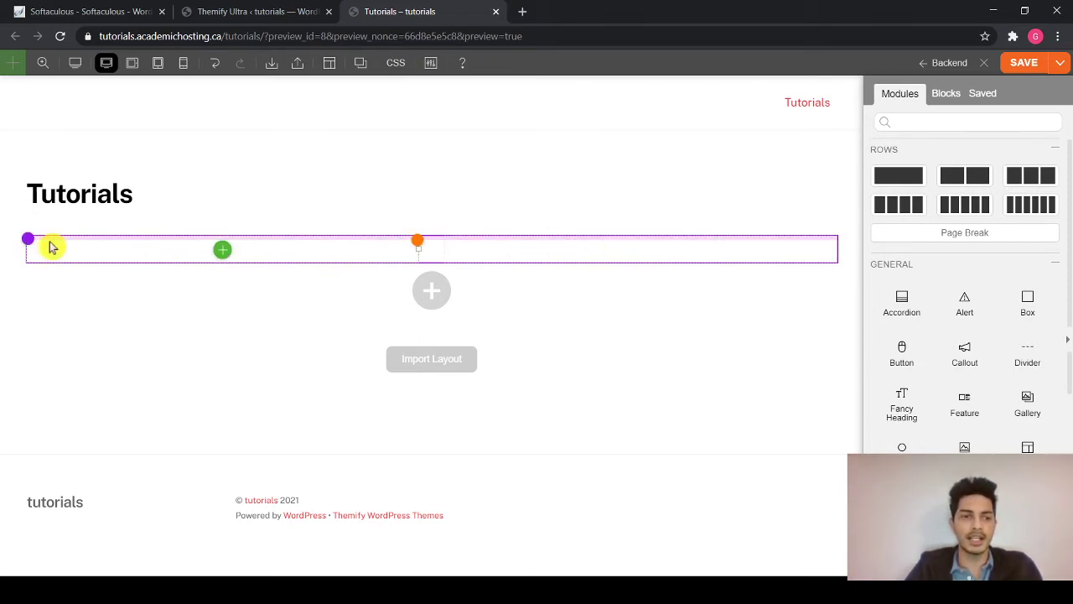
- Restore the row to a single column and add an Image module to it
mouse_move(60, 249)
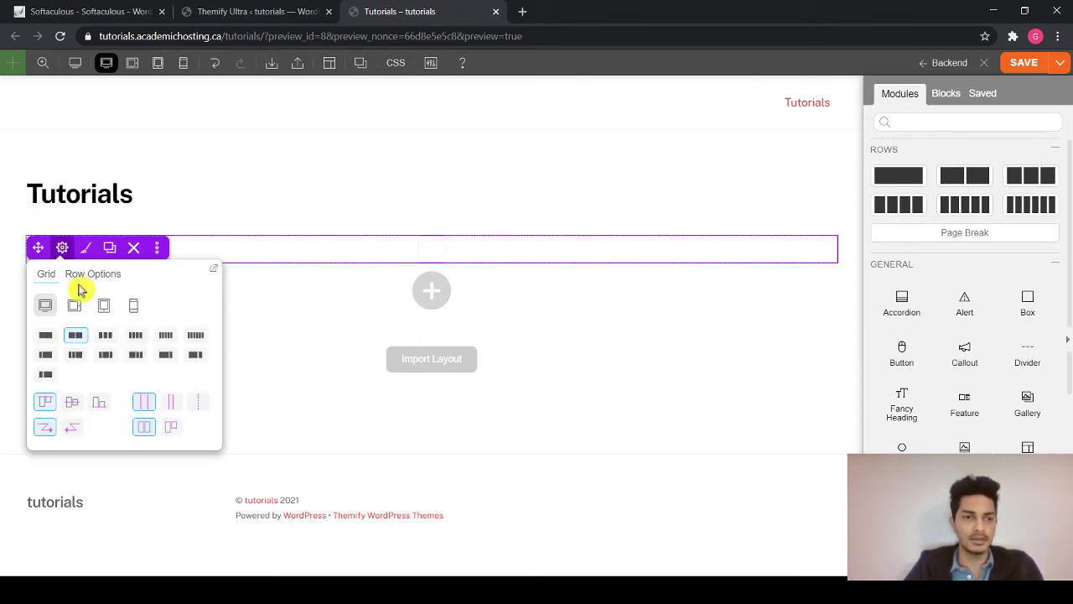
left_click(46, 336)
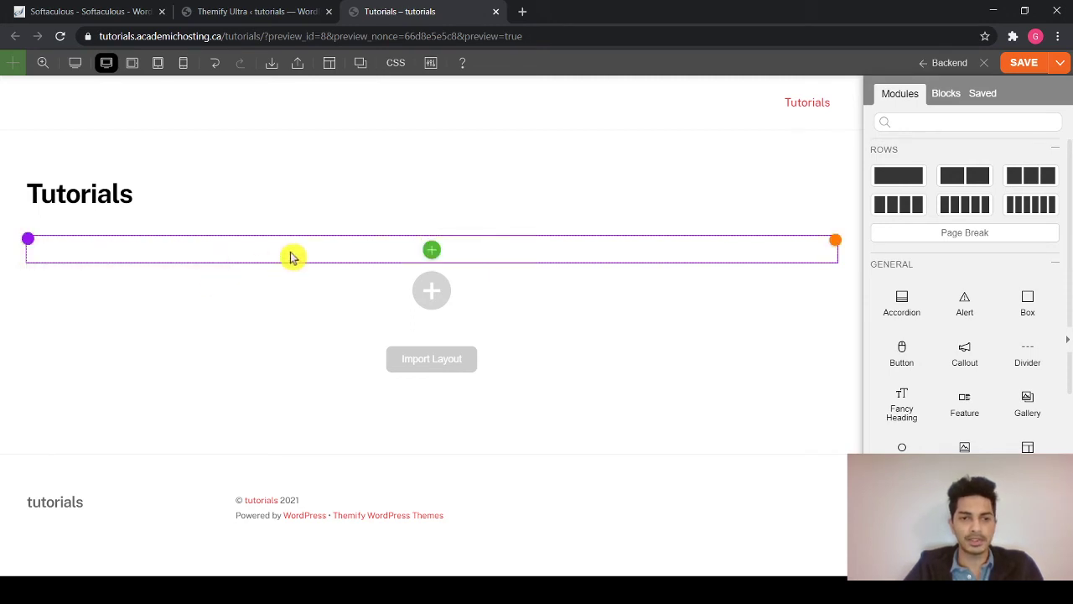
left_click(432, 251)
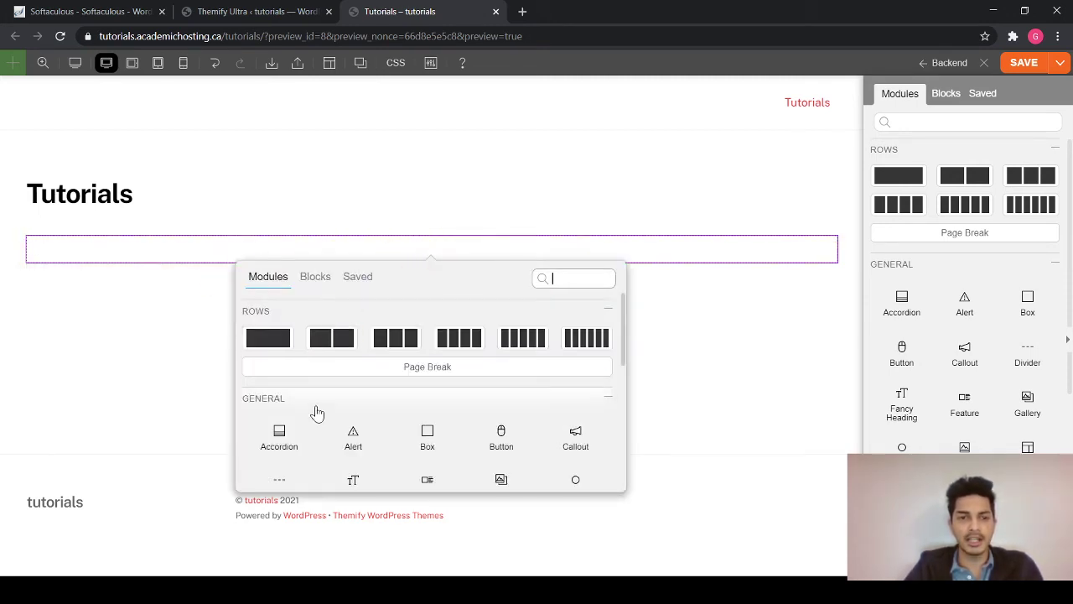
scroll(315, 411, "down", 1)
scroll(317, 411, "down", 3)
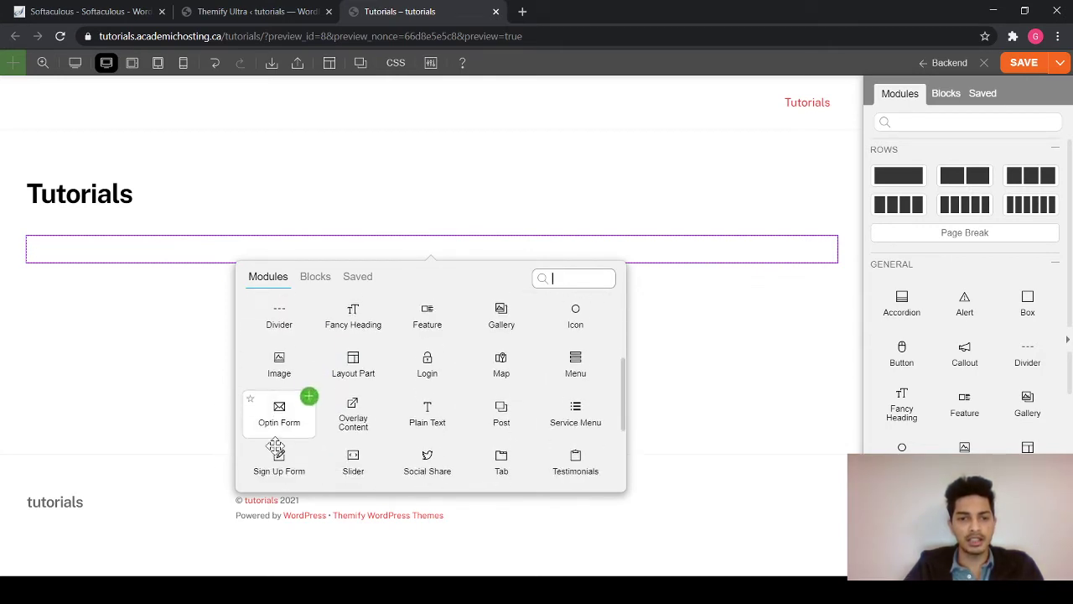
left_click(308, 350)
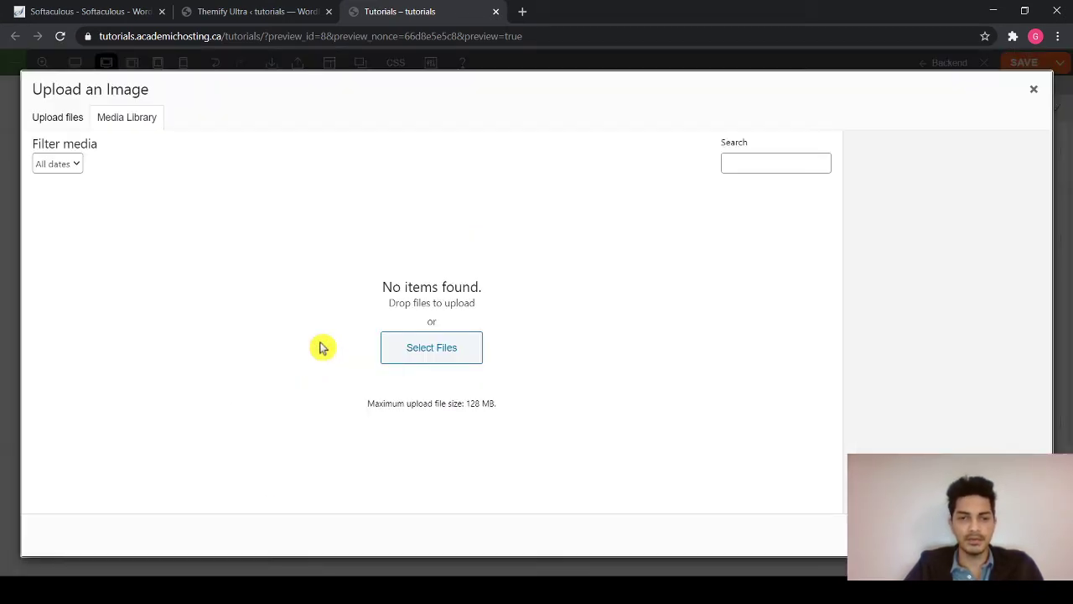
- Choose to upload new image files, then start a new browser tab
left_click(40, 126)
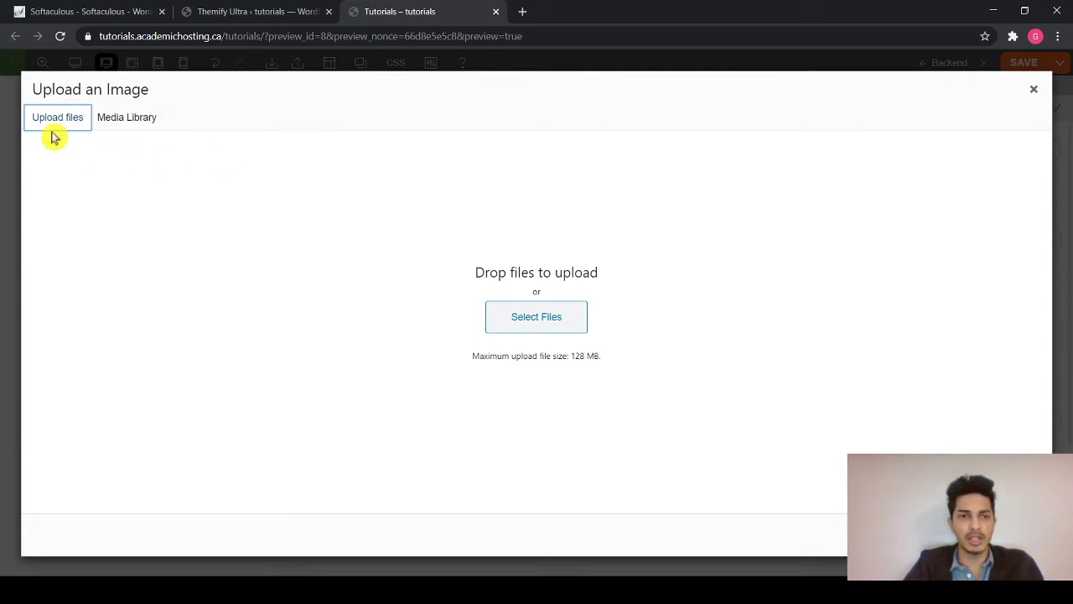
left_click(522, 14)
left_click(503, 35)
- Go to unsplash.com and browse the Wallpapers category
type("un")
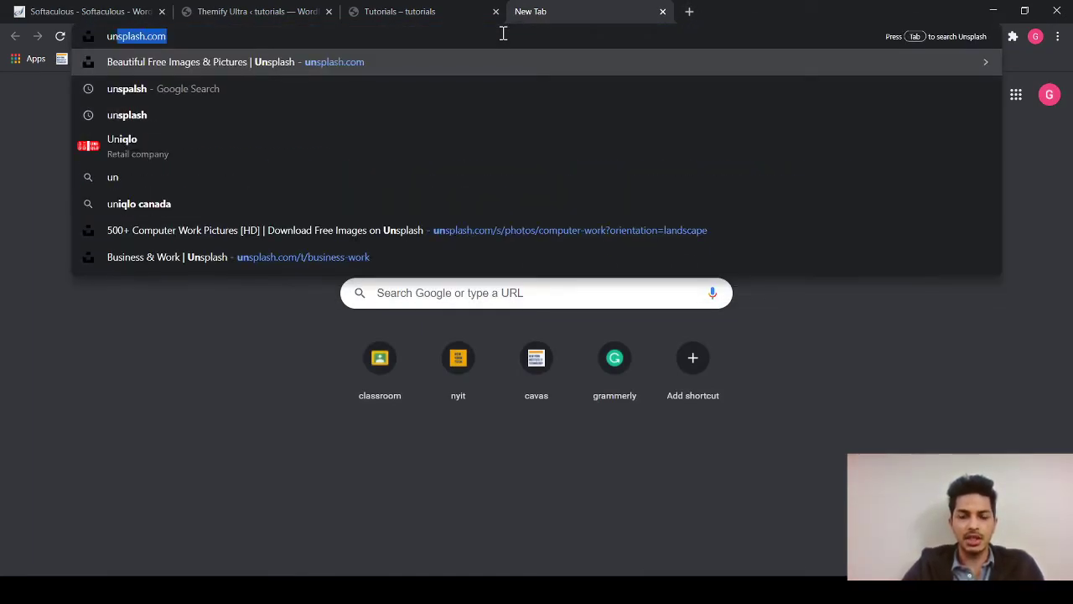
key("Return")
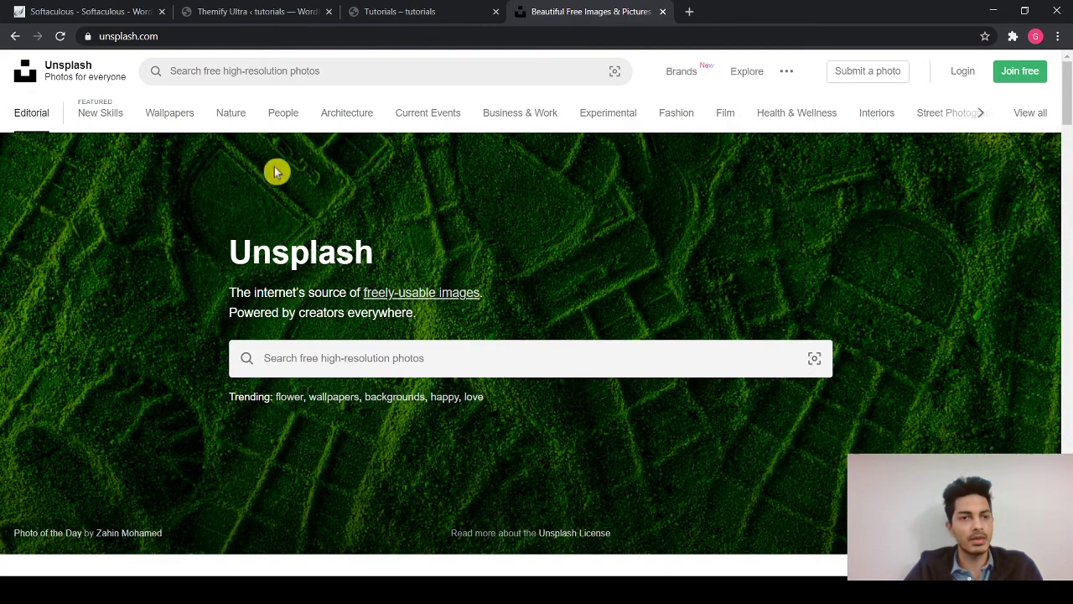
left_click(178, 116)
scroll(424, 336, "down", 3)
scroll(428, 359, "down", 2)
scroll(394, 252, "up", 6)
- Search Unsplash for 'keyboard', download the dark keyboard photo, and return to the Tutorials tab
left_click(356, 82)
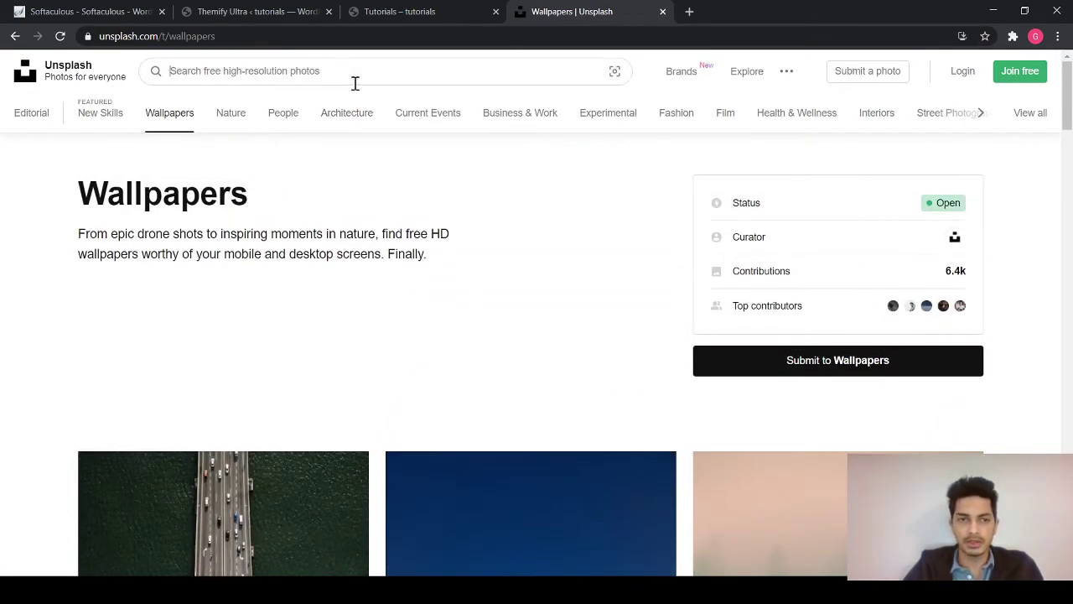
type("keybo")
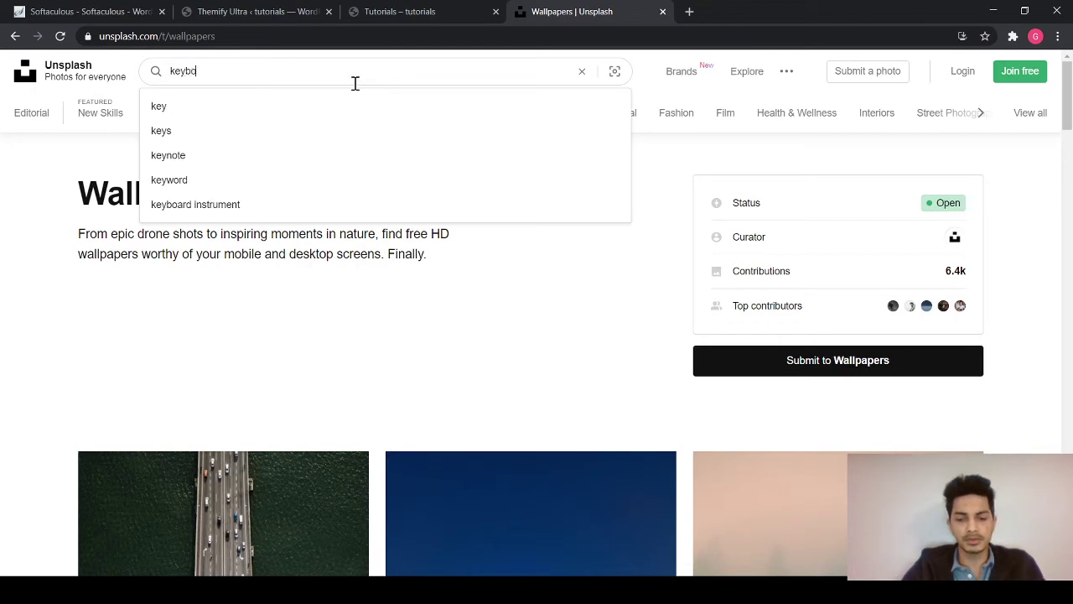
type("ard")
key("Return")
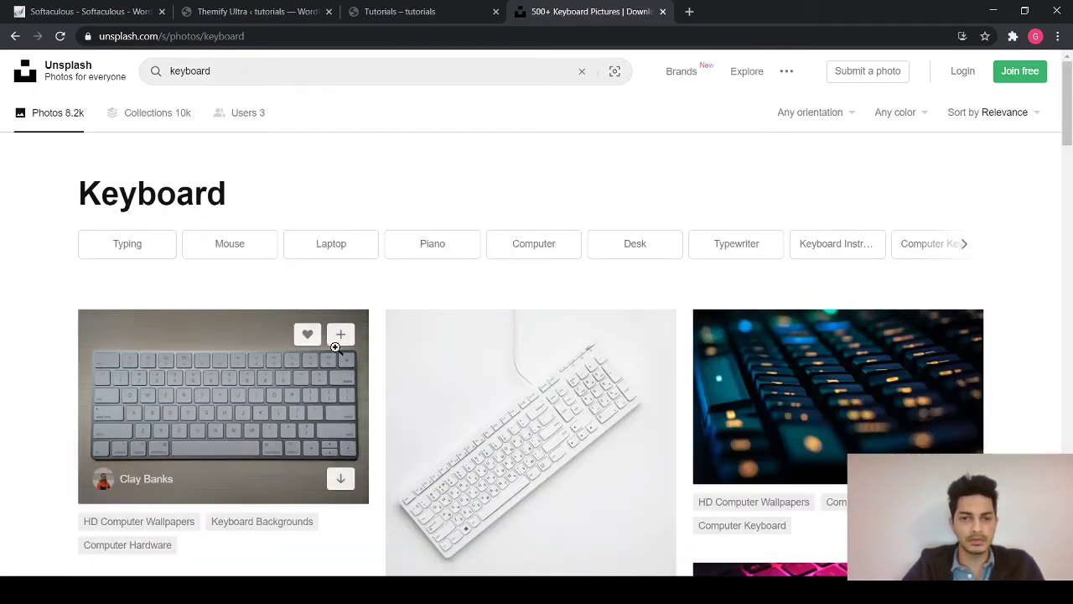
scroll(736, 403, "down", 2)
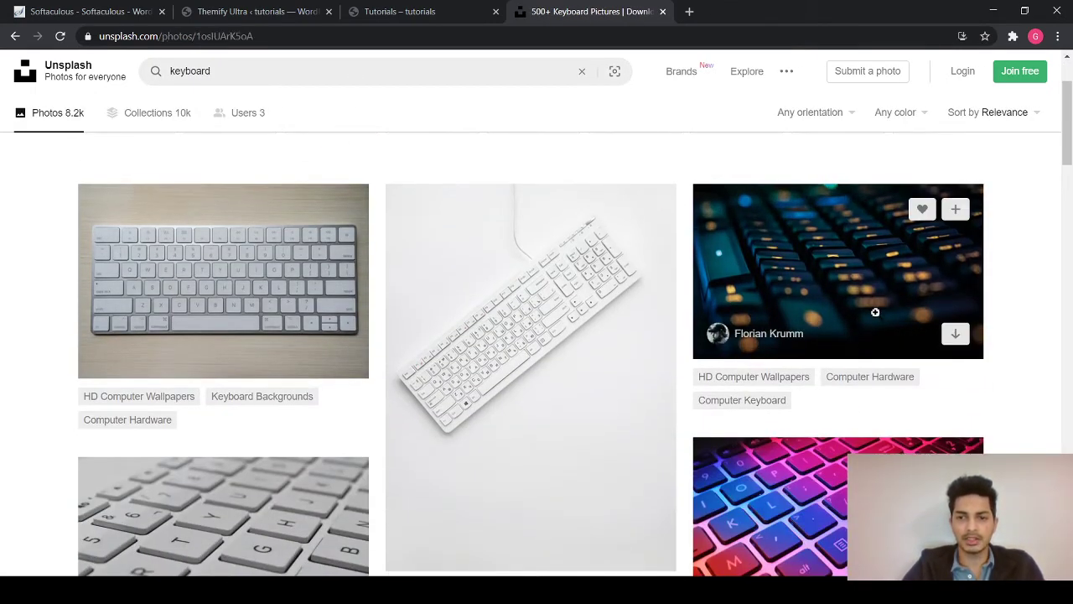
left_click(875, 312)
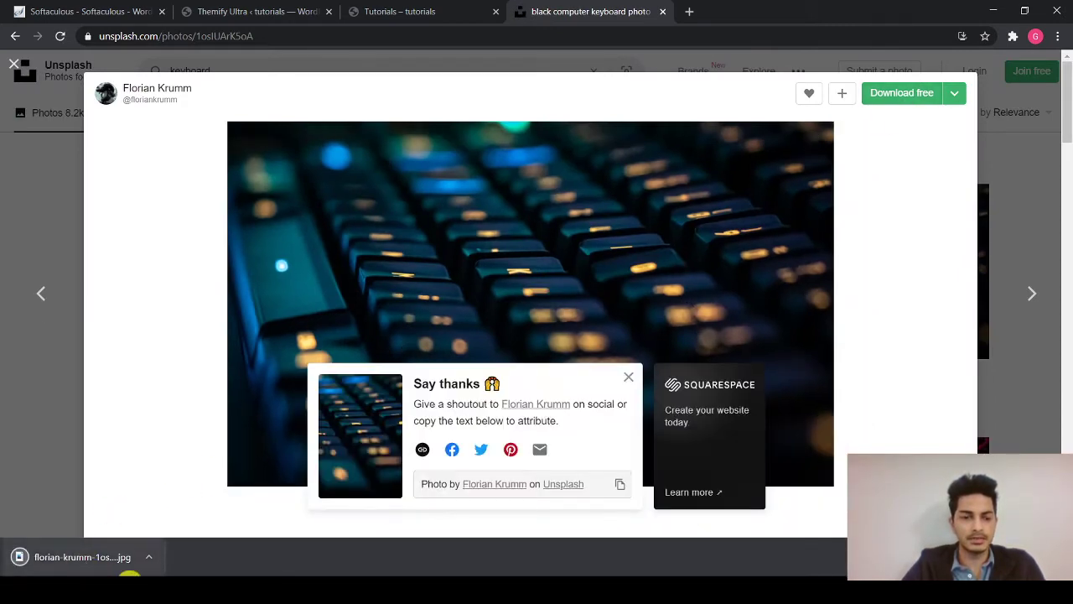
left_click(411, 11)
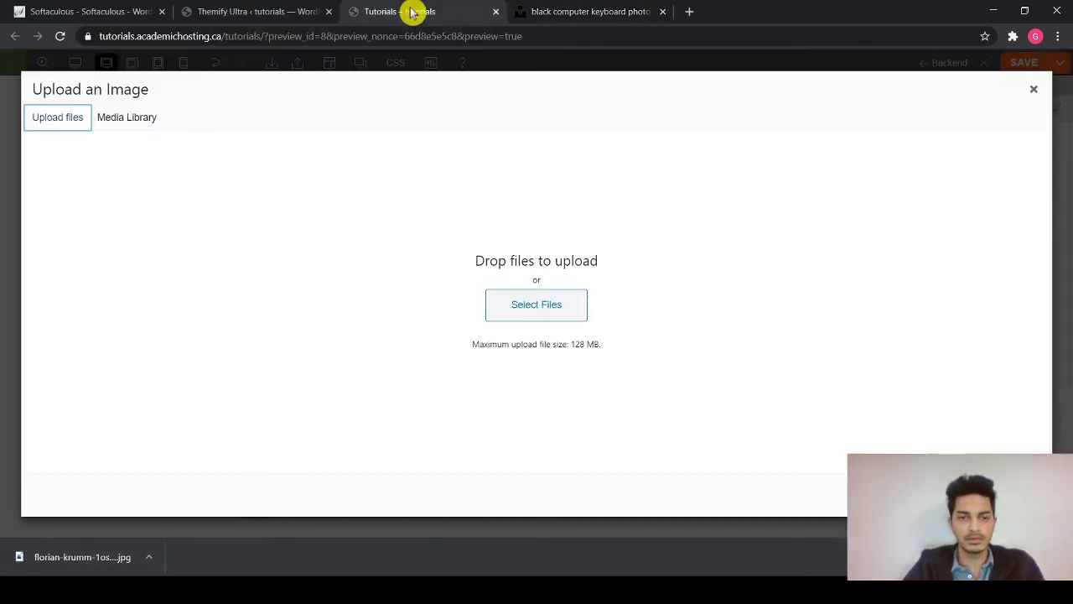
- Upload the keyboard JPG and select it in the Media Library for the image module
left_click(546, 319)
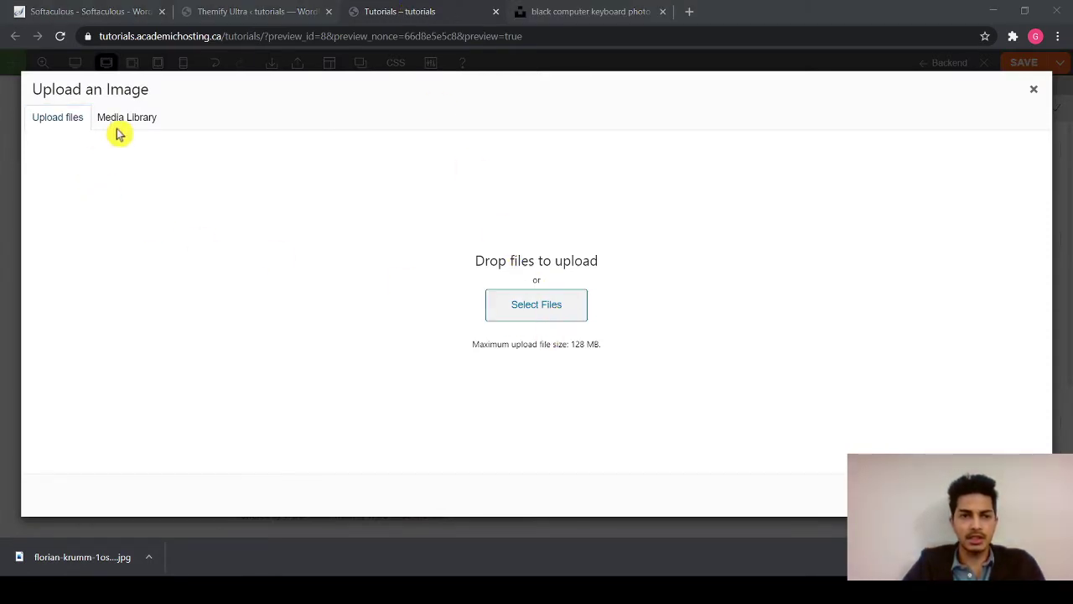
key("Return")
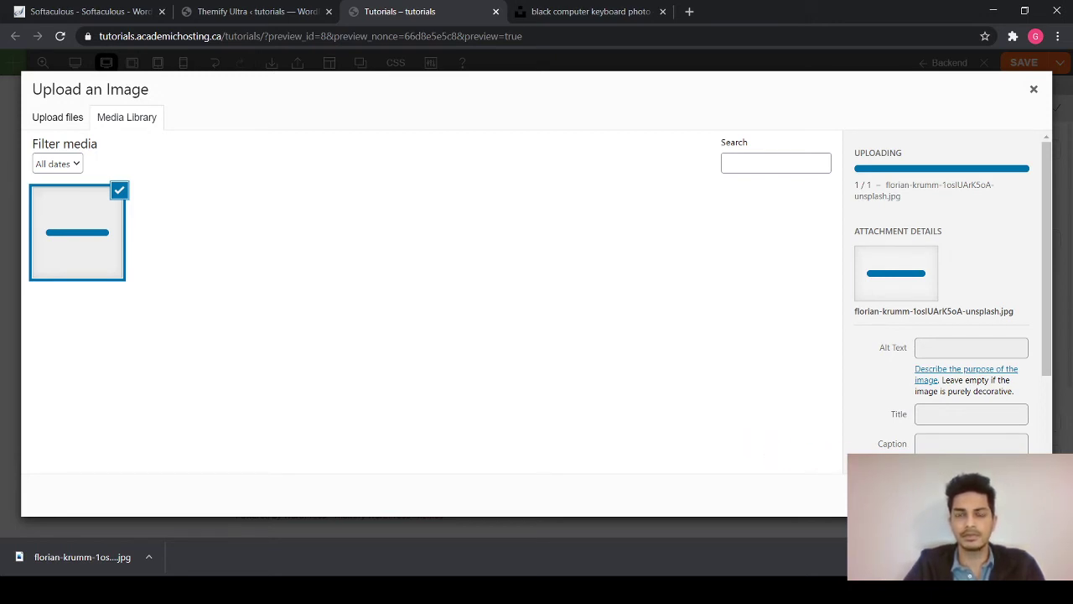
left_click(49, 119)
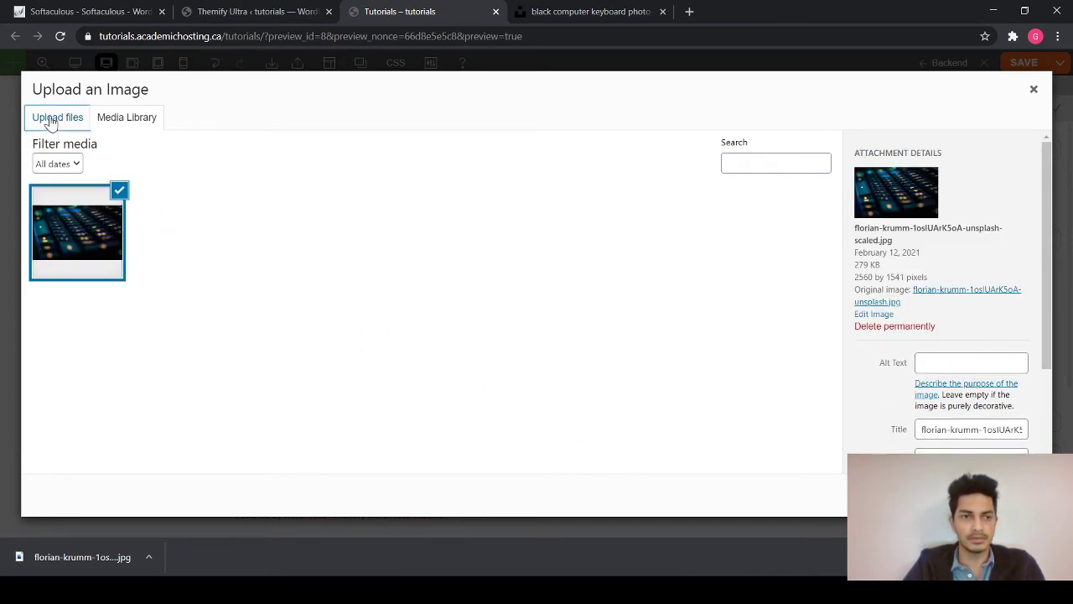
left_click(130, 118)
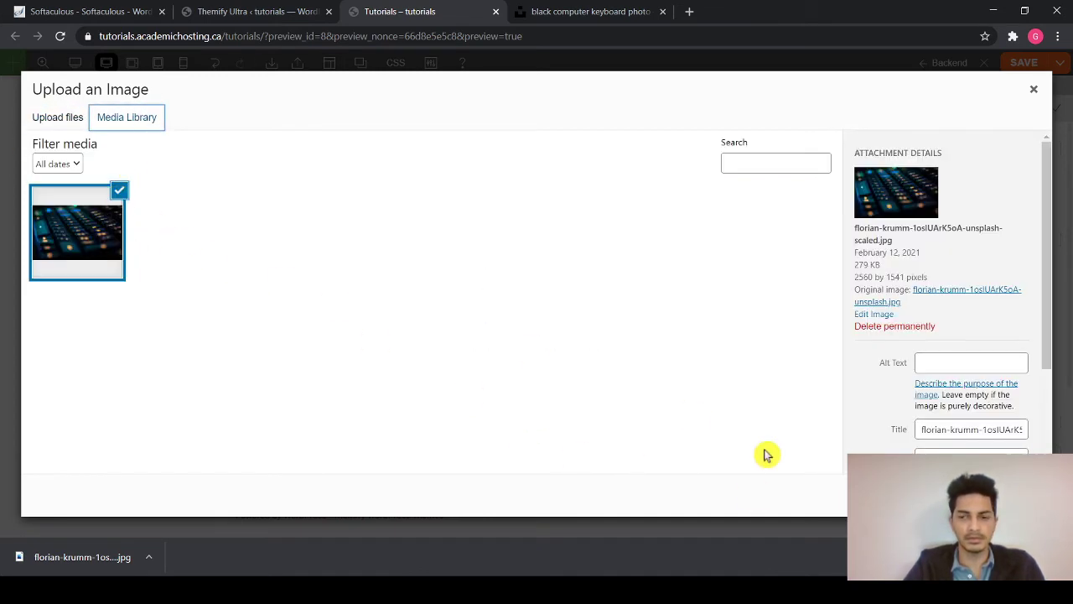
left_click(998, 494)
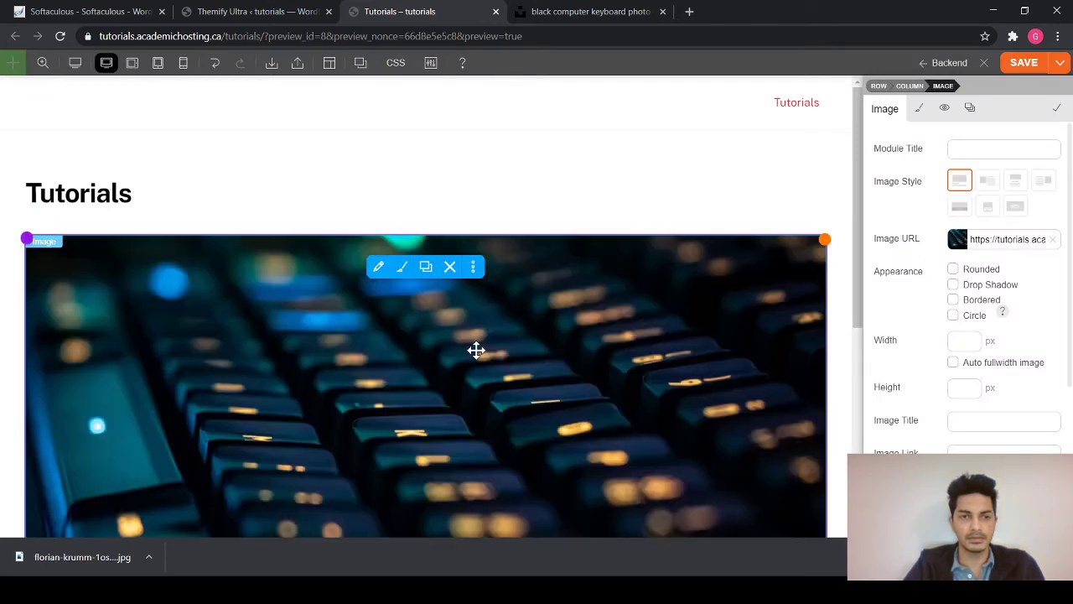
scroll(476, 350, "down", 4)
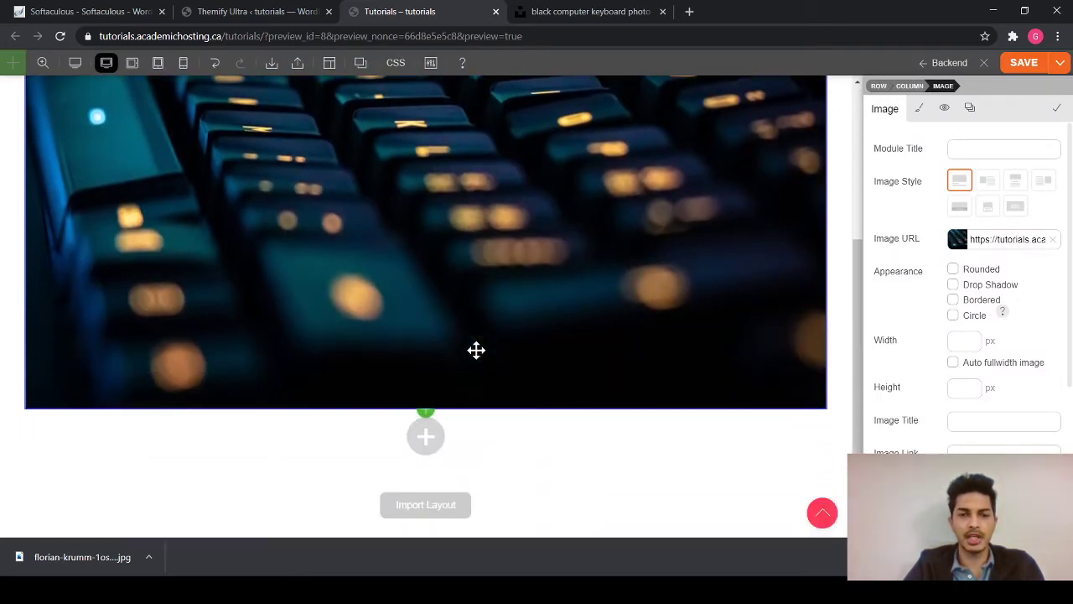
scroll(476, 350, "up", 5)
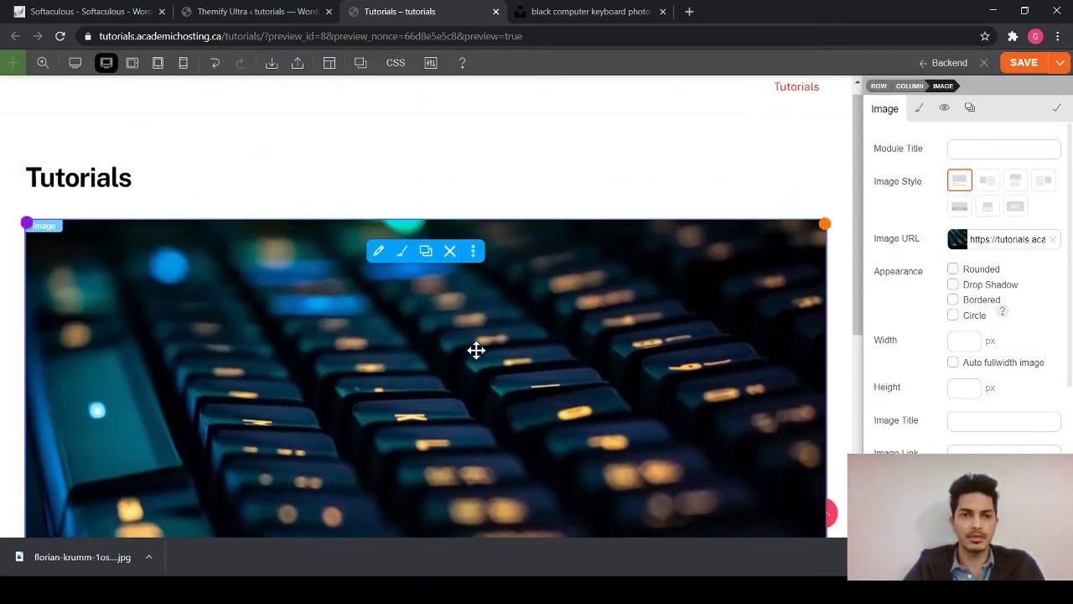
scroll(476, 351, "down", 5)
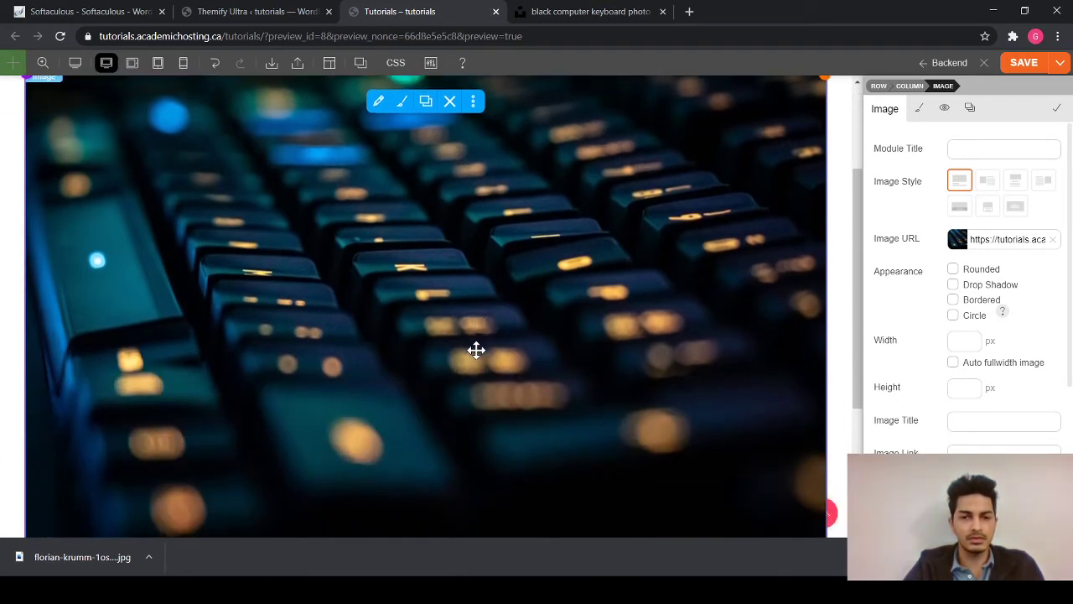
scroll(476, 357, "up", 5)
scroll(476, 351, "down", 2)
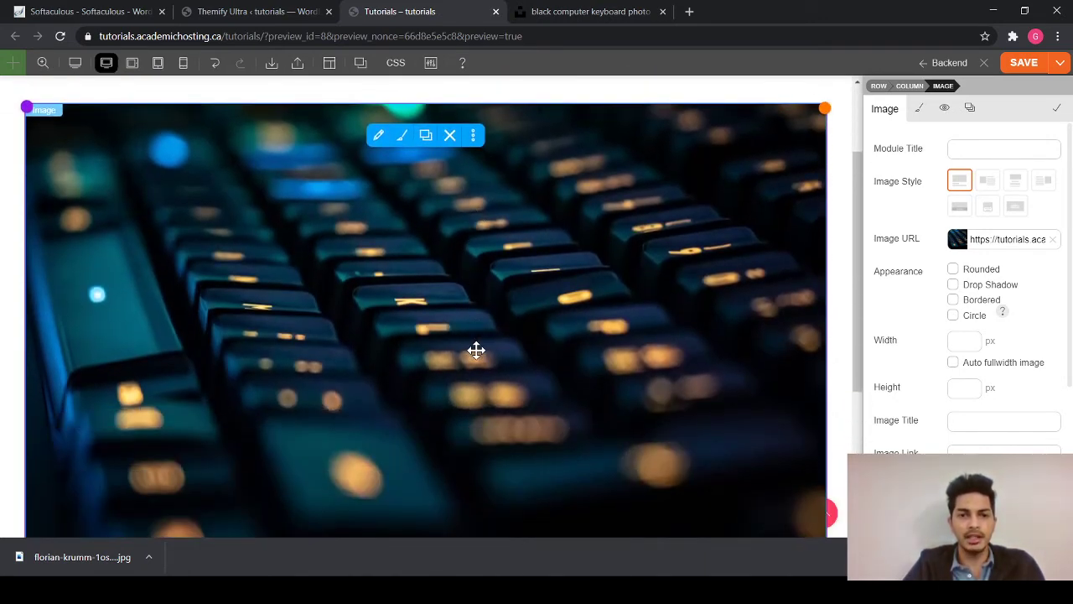
scroll(476, 350, "down", 5)
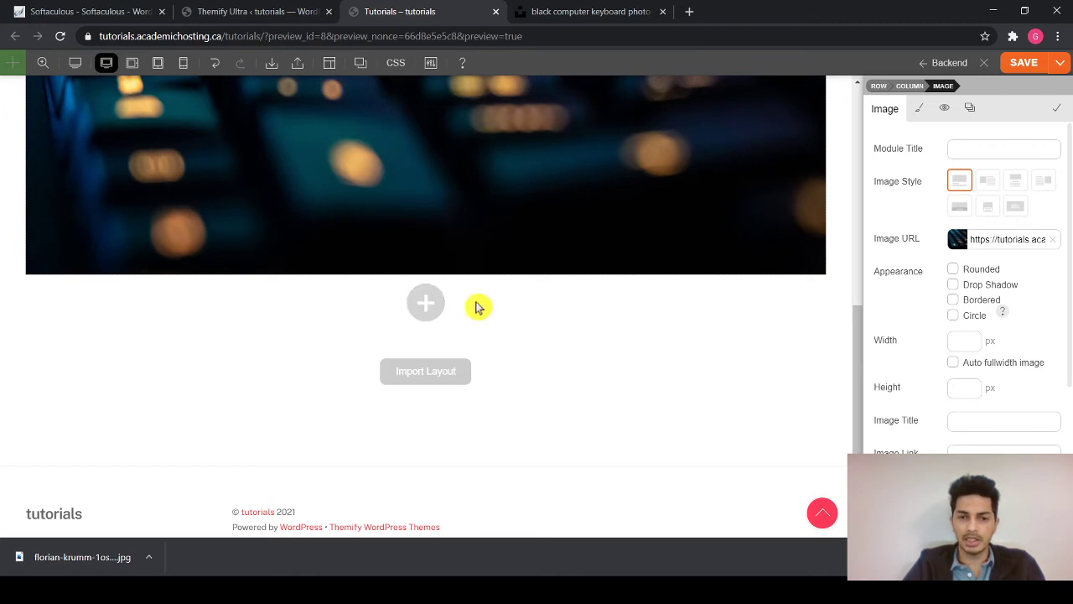
- Add a single-column row below the keyboard image and place a Text module in it
left_click(423, 308)
left_click(270, 299)
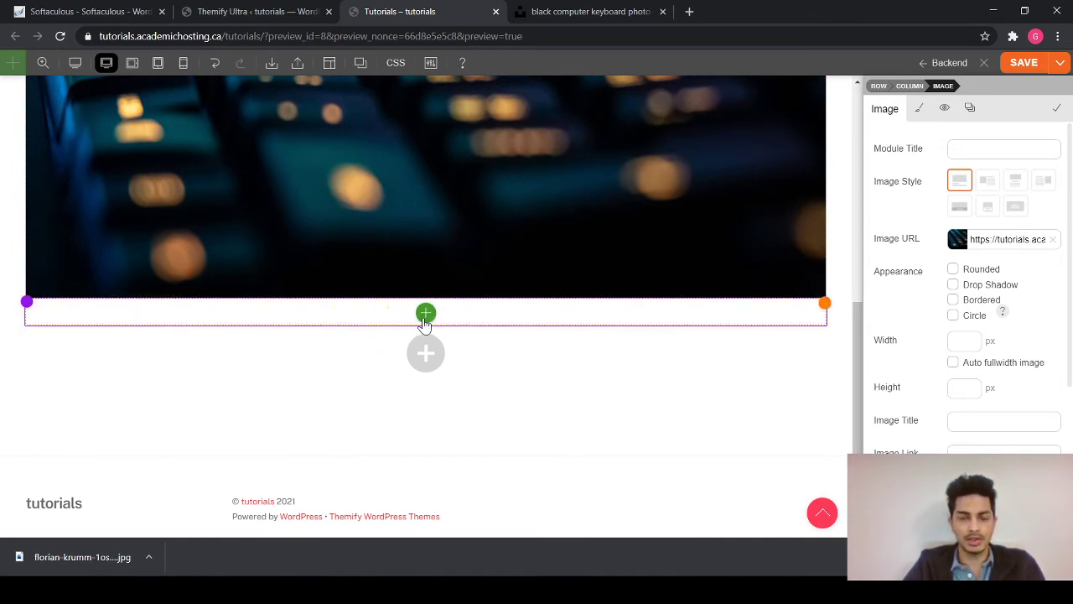
left_click(425, 313)
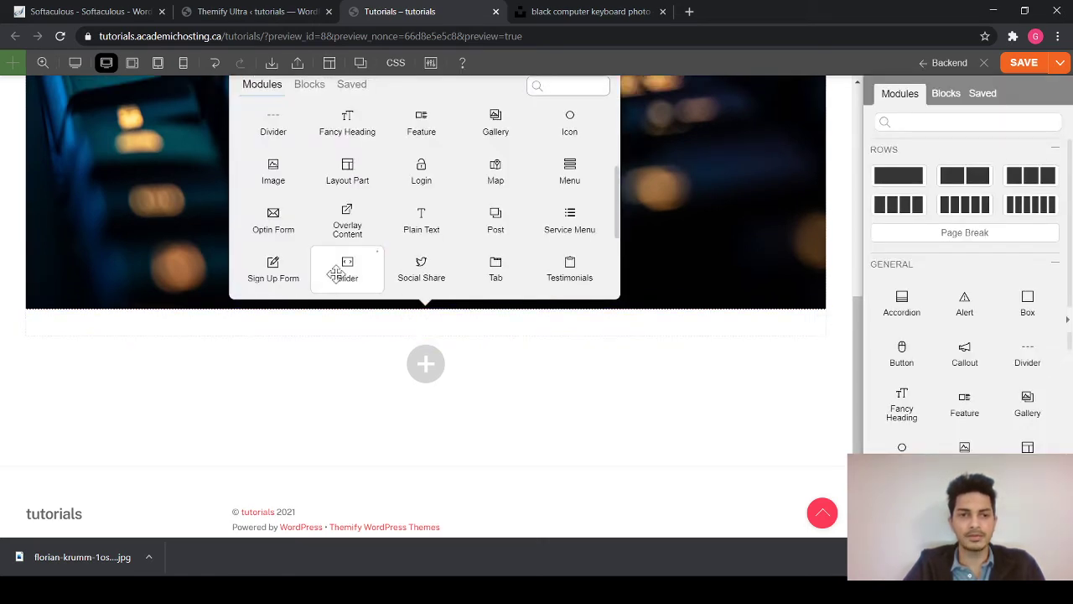
scroll(376, 178, "down", 1)
scroll(403, 206, "down", 2)
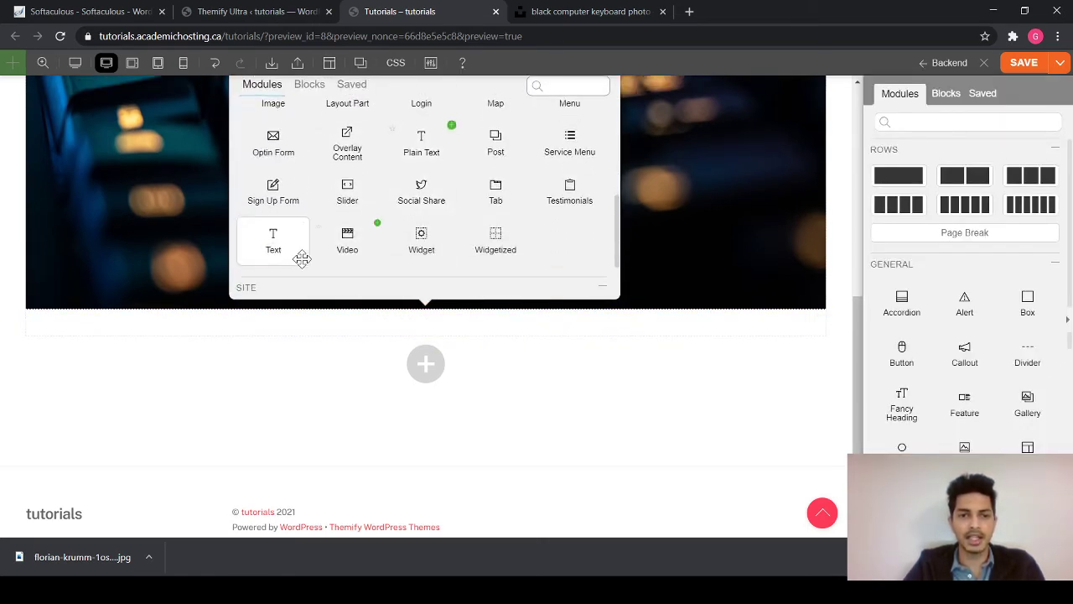
left_click(303, 236)
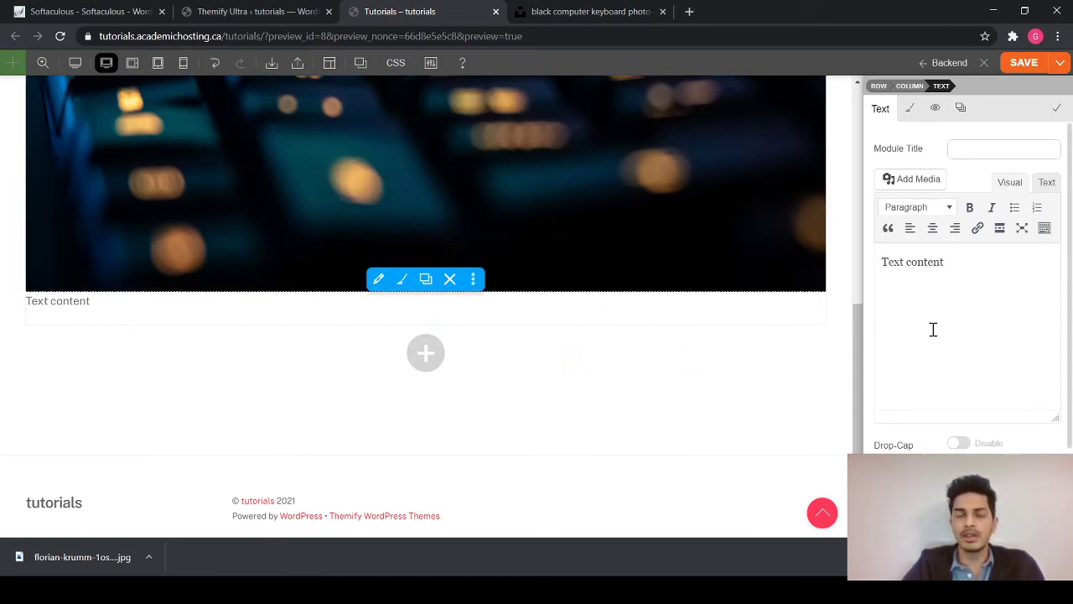
- Search Google for 'lorem ipsum', open lipsum.com, and select its first paragraph
left_click(690, 14)
left_click(630, 38)
type("lor")
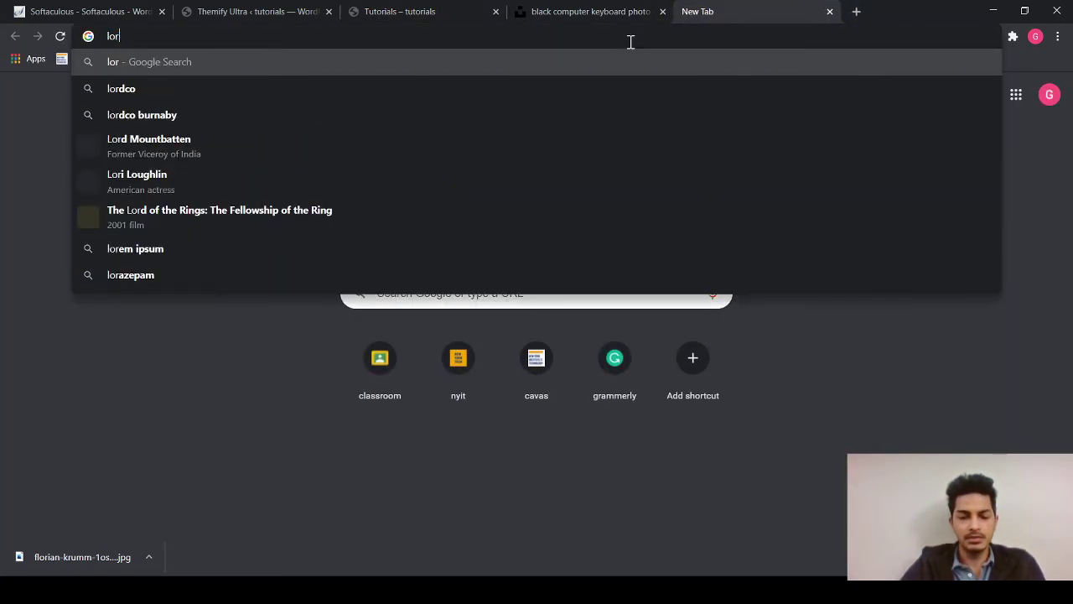
type("em")
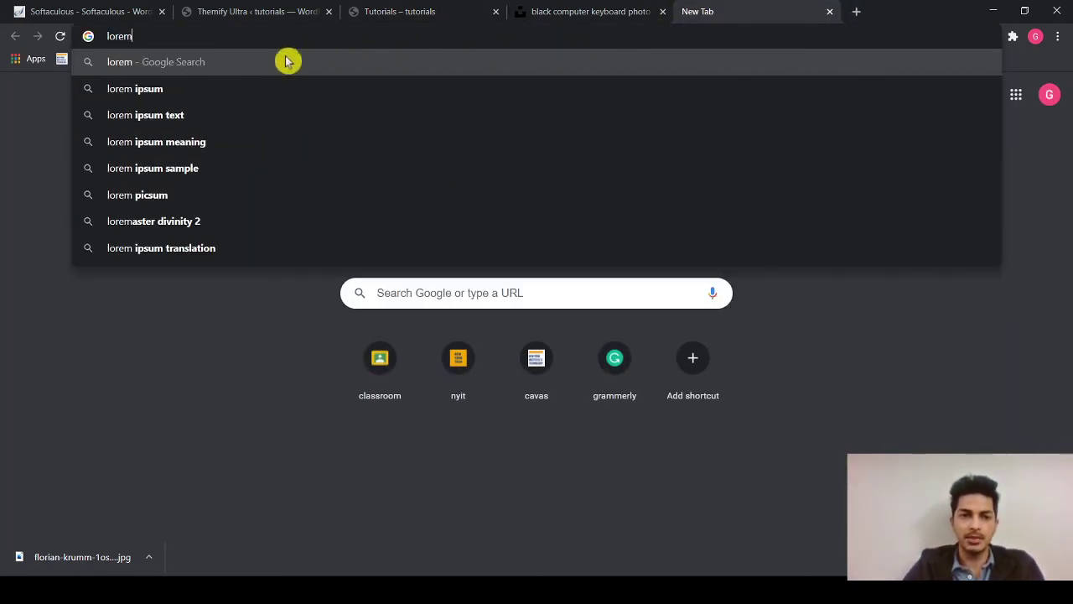
left_click(137, 88)
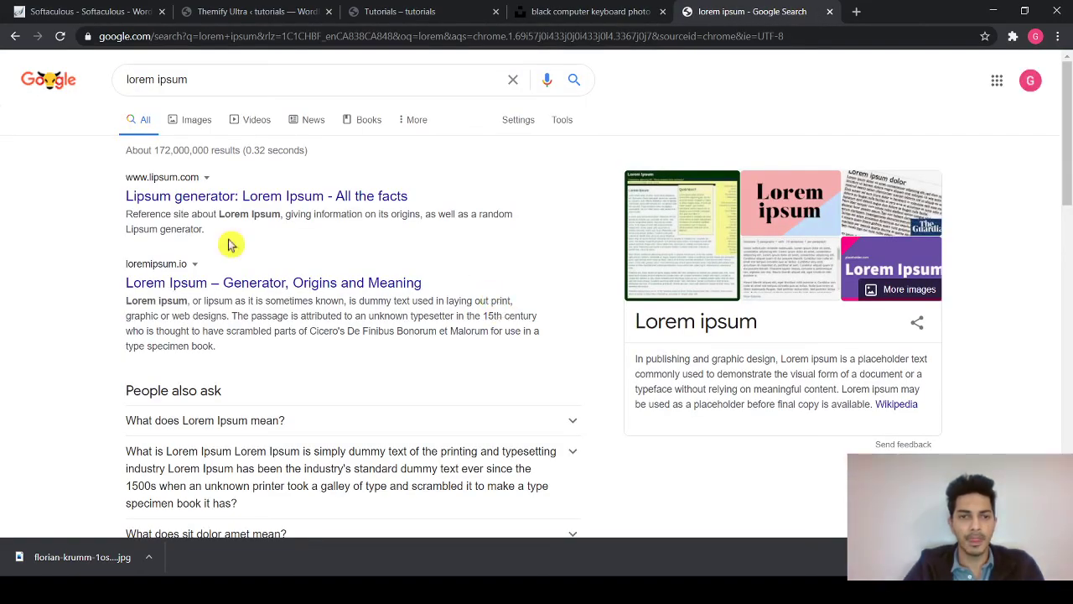
left_click(174, 194)
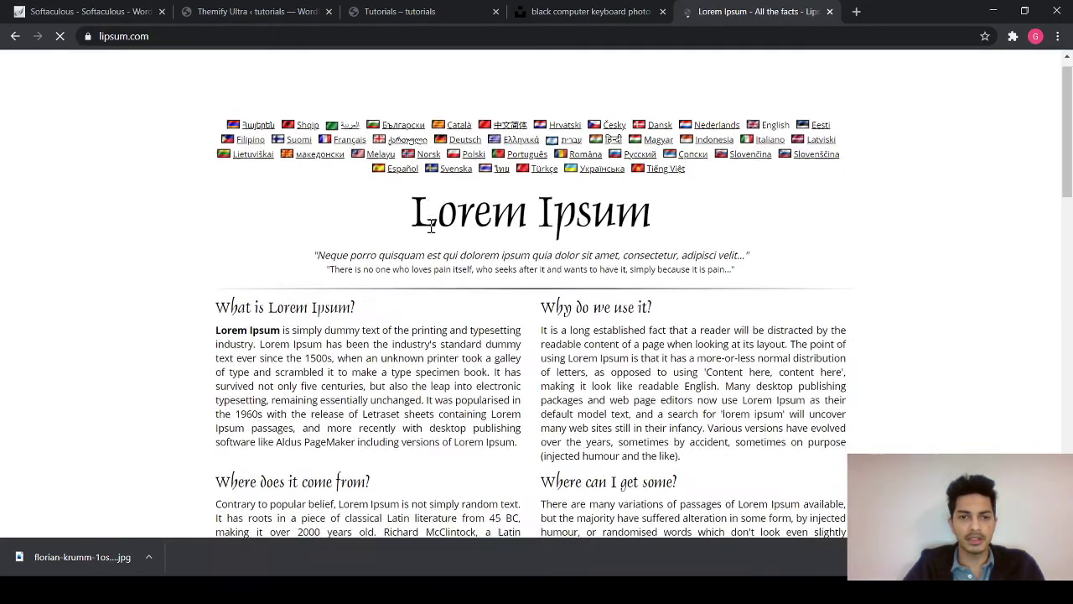
scroll(419, 221, "down", 1)
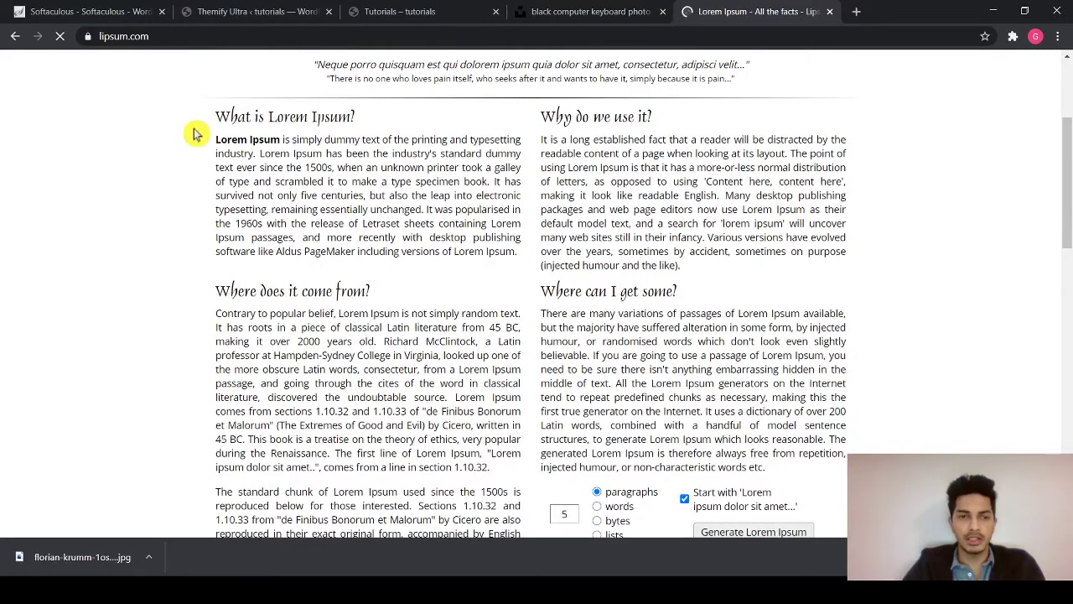
left_click_drag(194, 139, 481, 258)
key("ctrl+c")
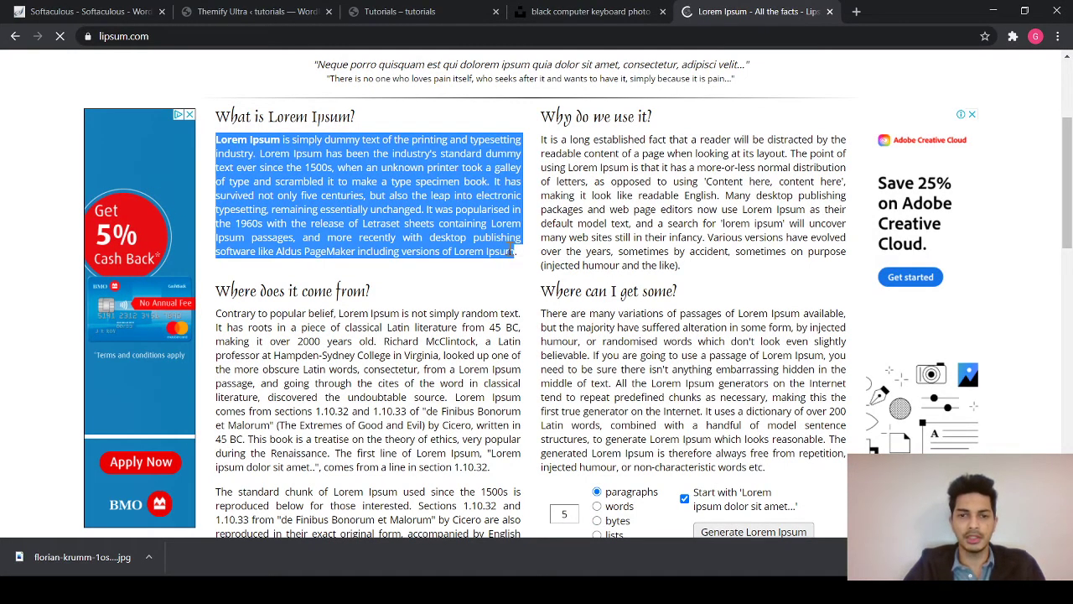
- In the Tutorials editor, replace the 'Text content' placeholder with the copied lorem ipsum paragraph
left_click(537, 13)
left_click(411, 11)
left_click(286, 13)
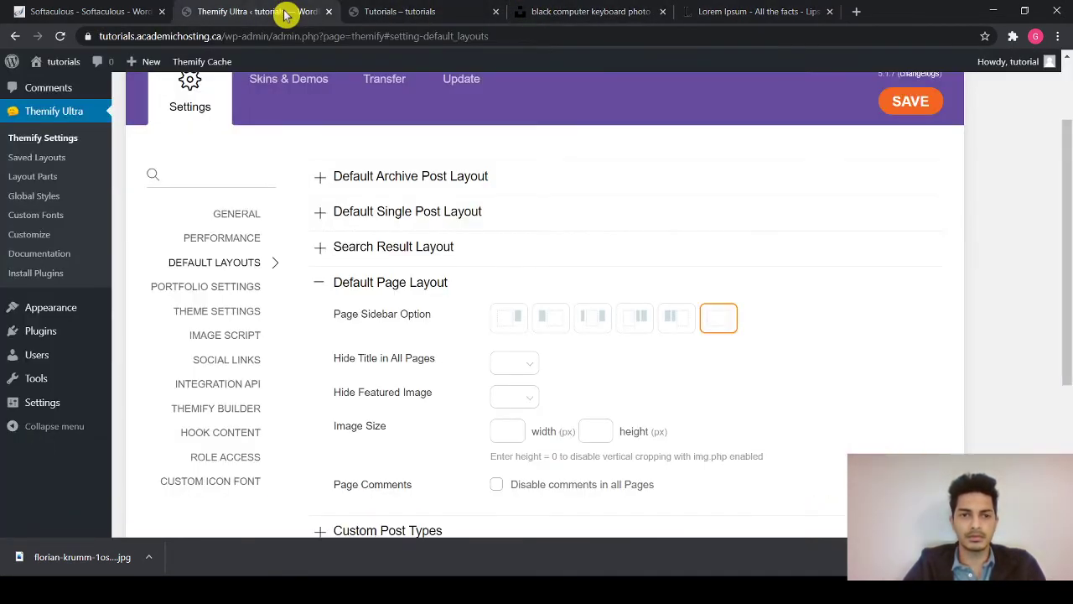
left_click(386, 12)
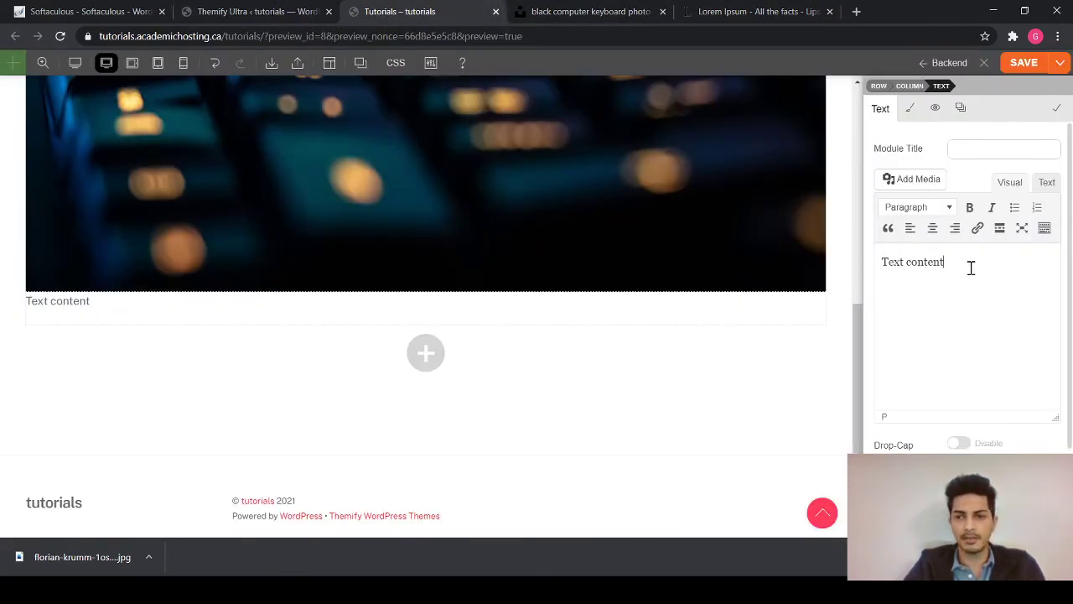
left_click_drag(971, 267, 885, 248)
key("ctrl+v")
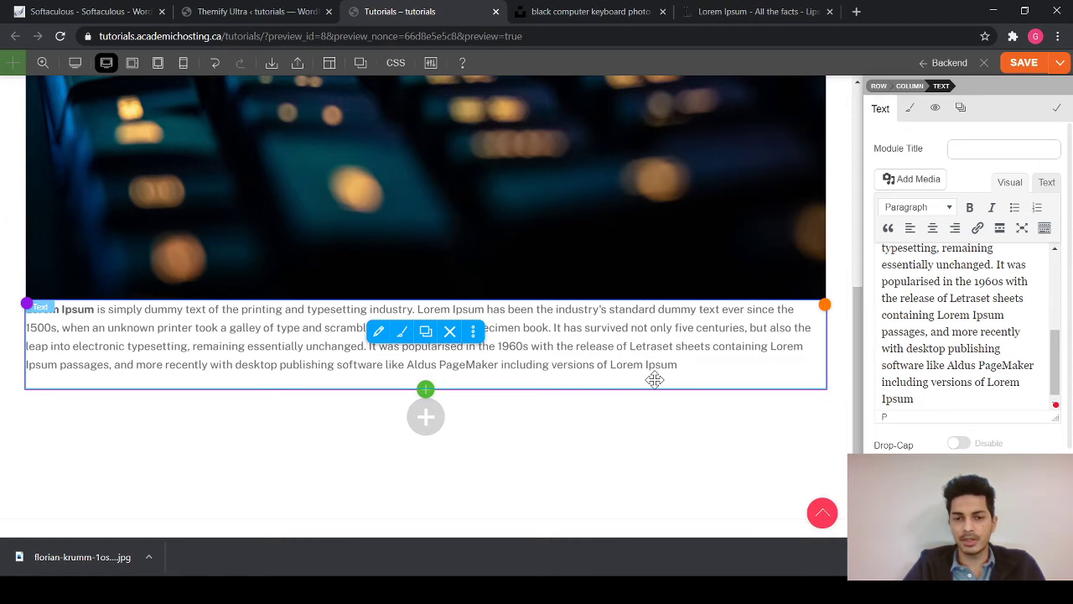
- In the Text module's styling, unlink the padding sides and enter the top padding value
left_click(908, 113)
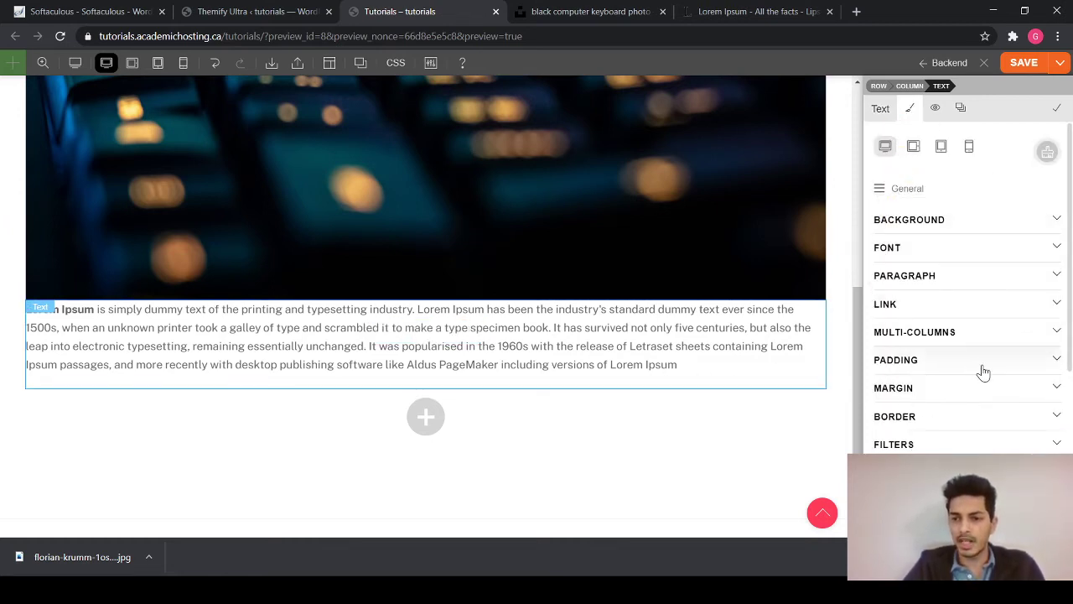
left_click(1056, 366)
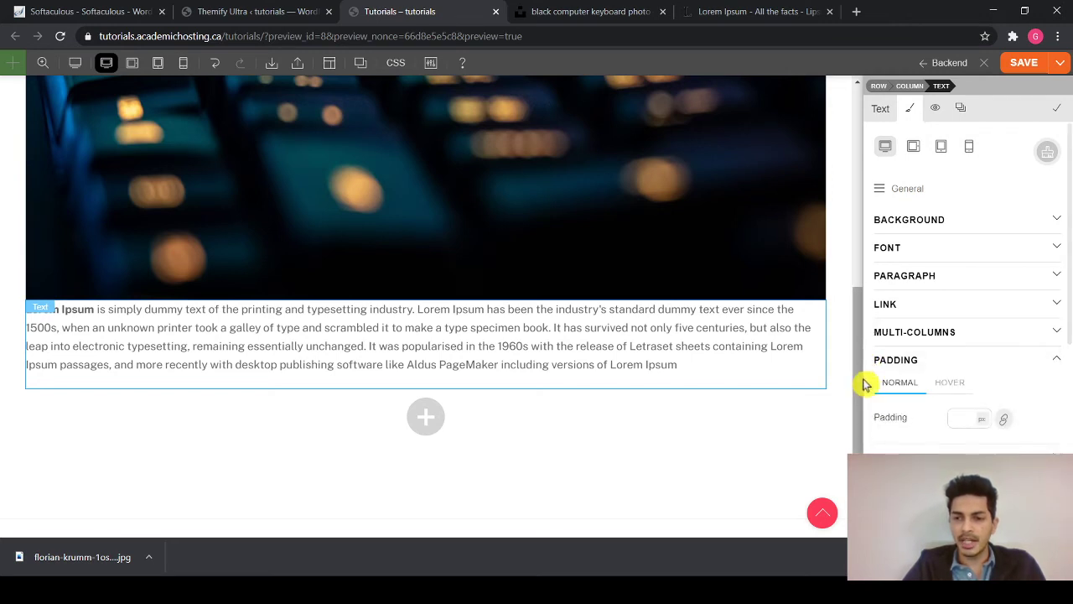
left_click(1004, 420)
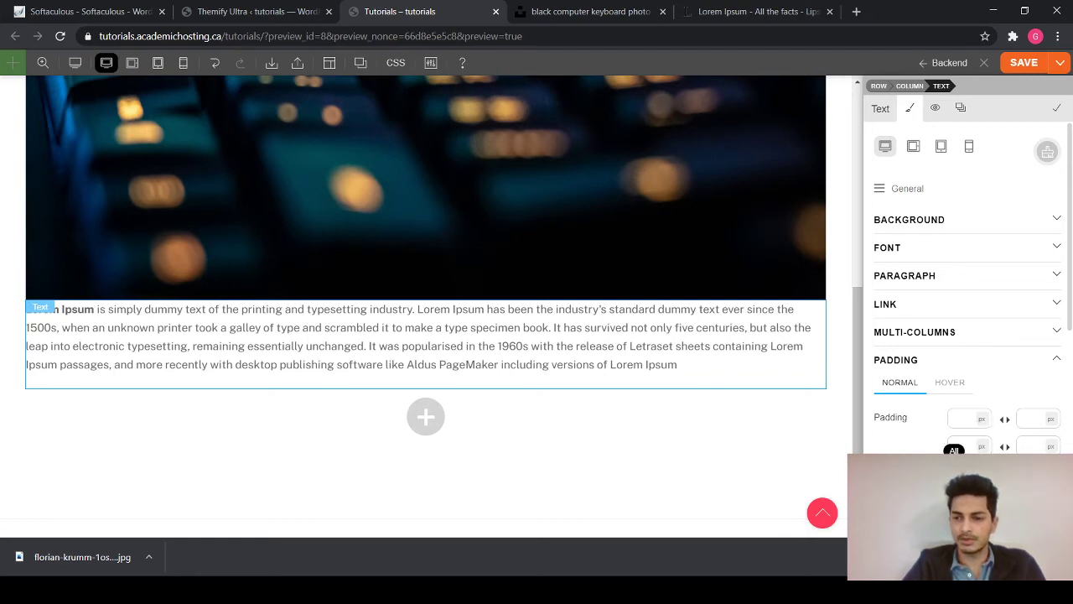
left_click(1004, 420)
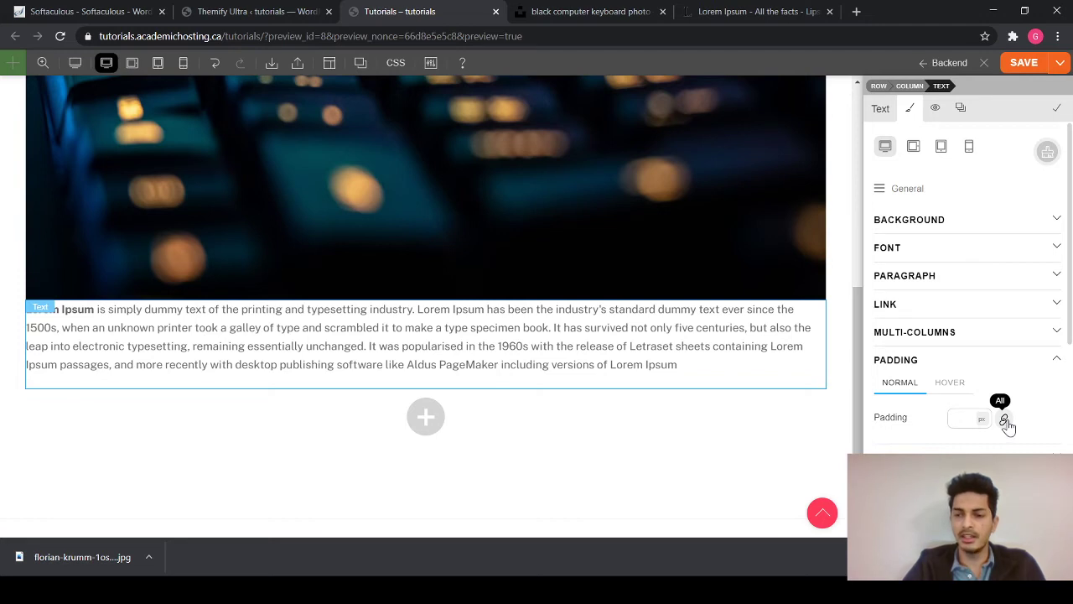
left_click(1005, 422)
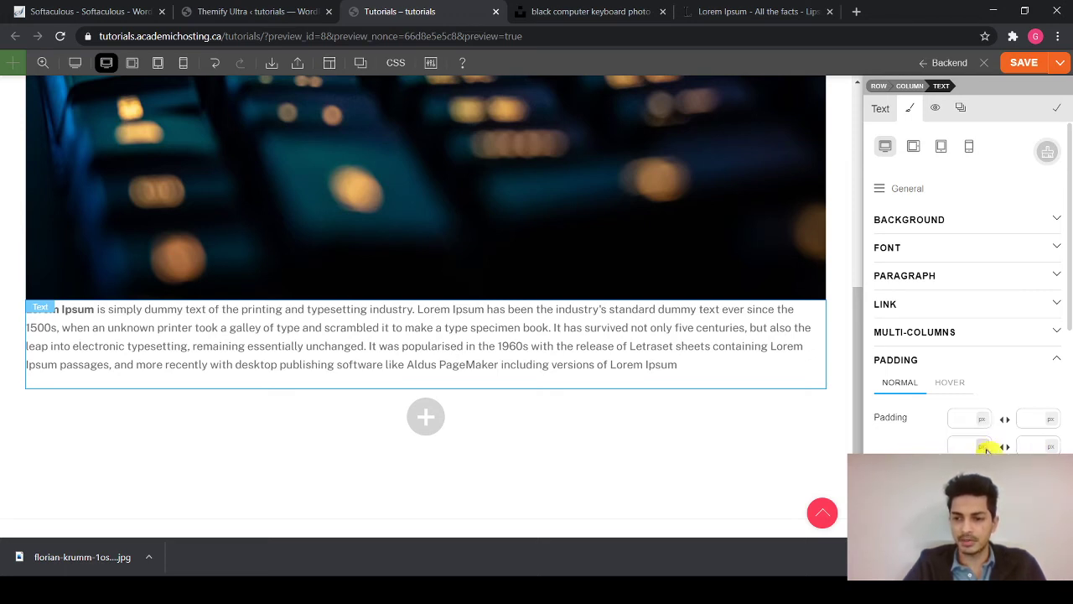
left_click(971, 419)
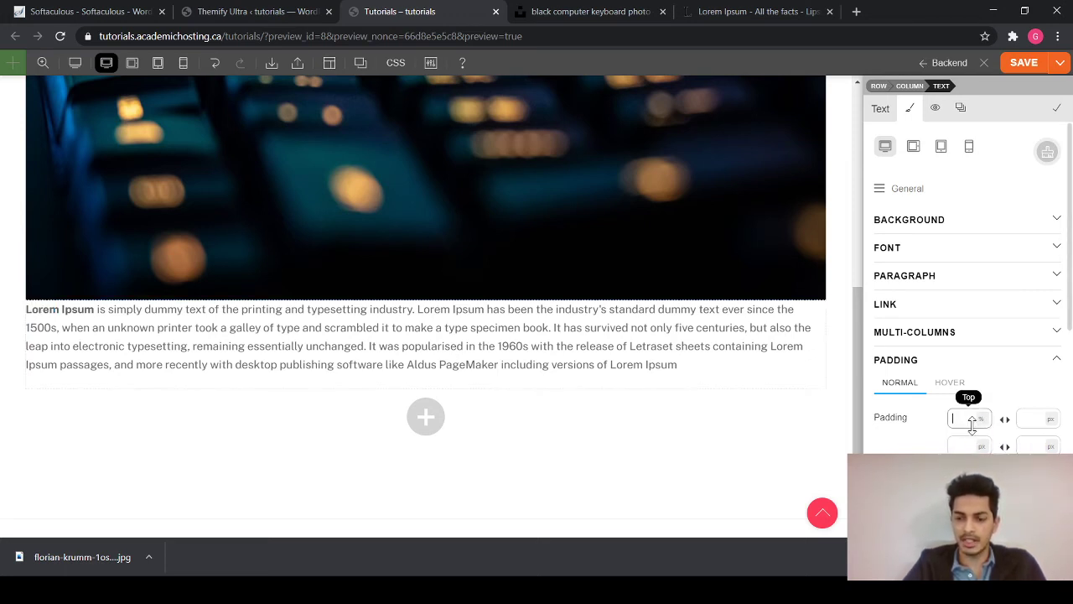
type("2")
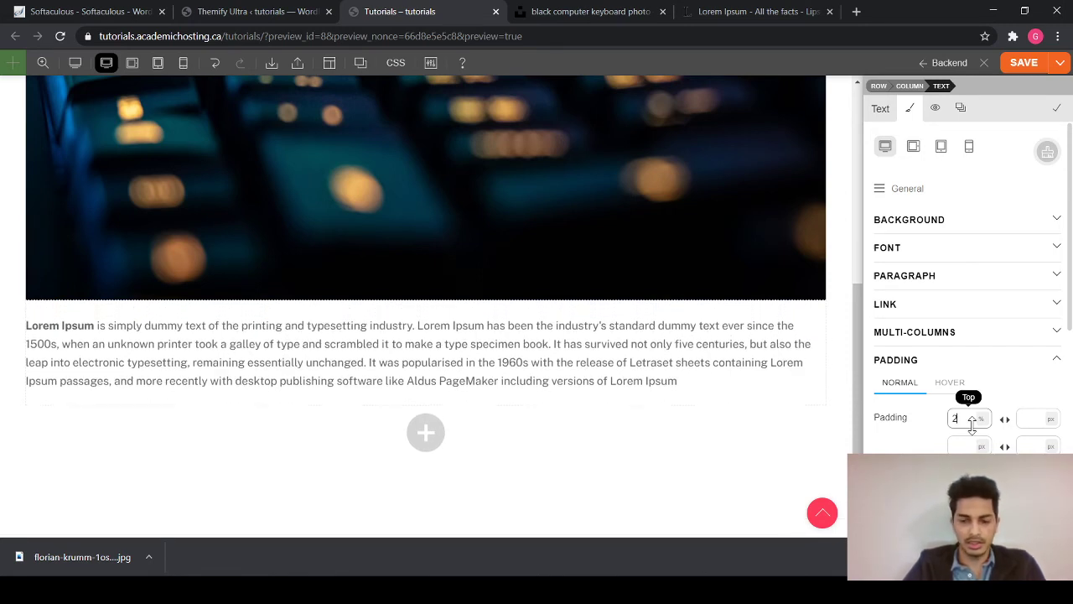
type("5")
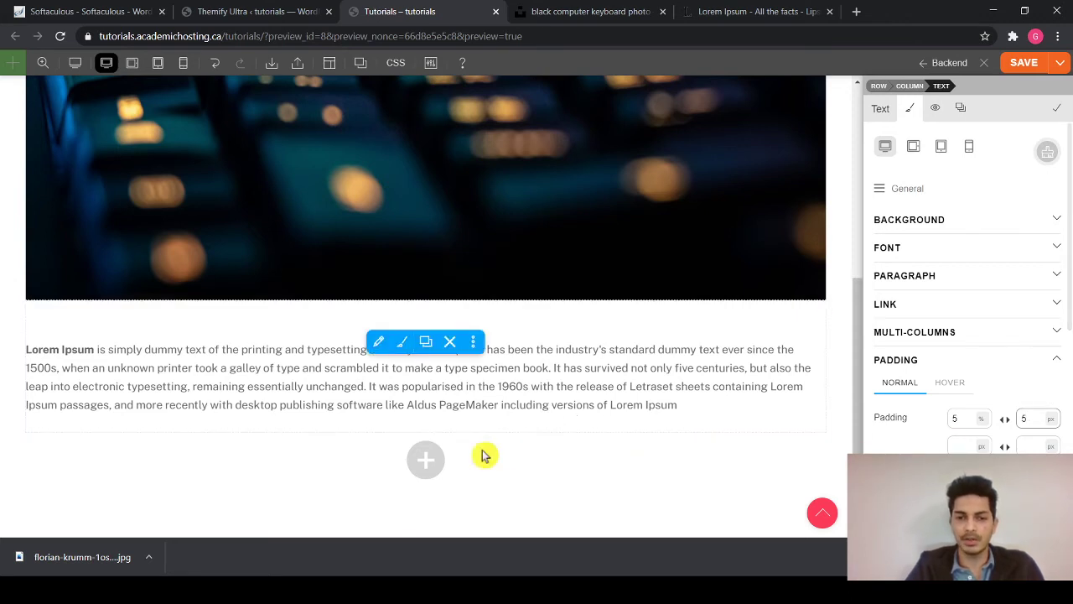
scroll(450, 462, "down", 1)
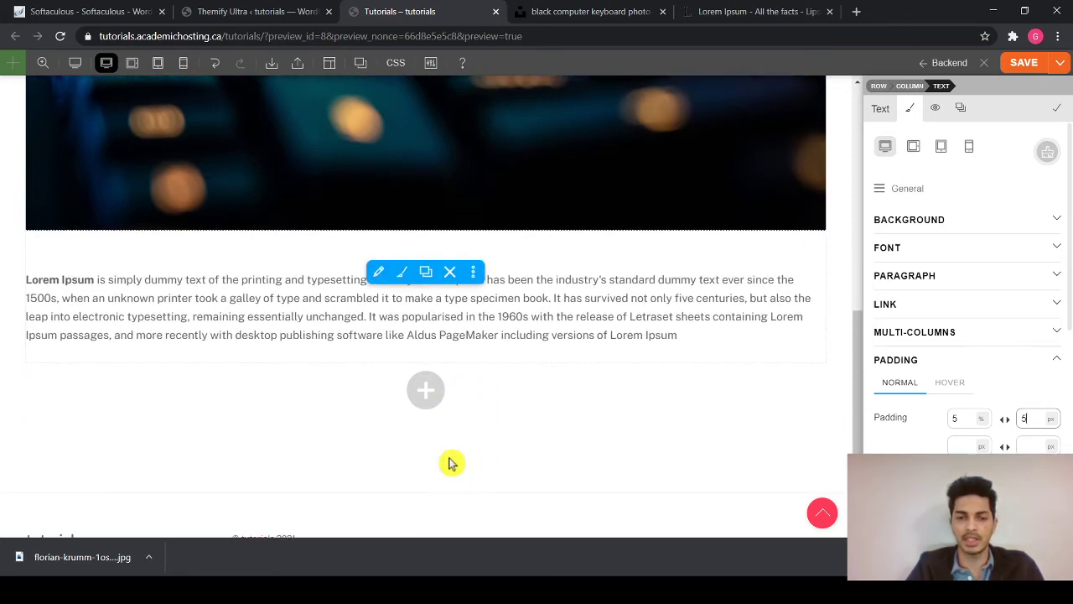
- Add an empty single-column row below the text block and save the Tutorials layout
left_click(427, 389)
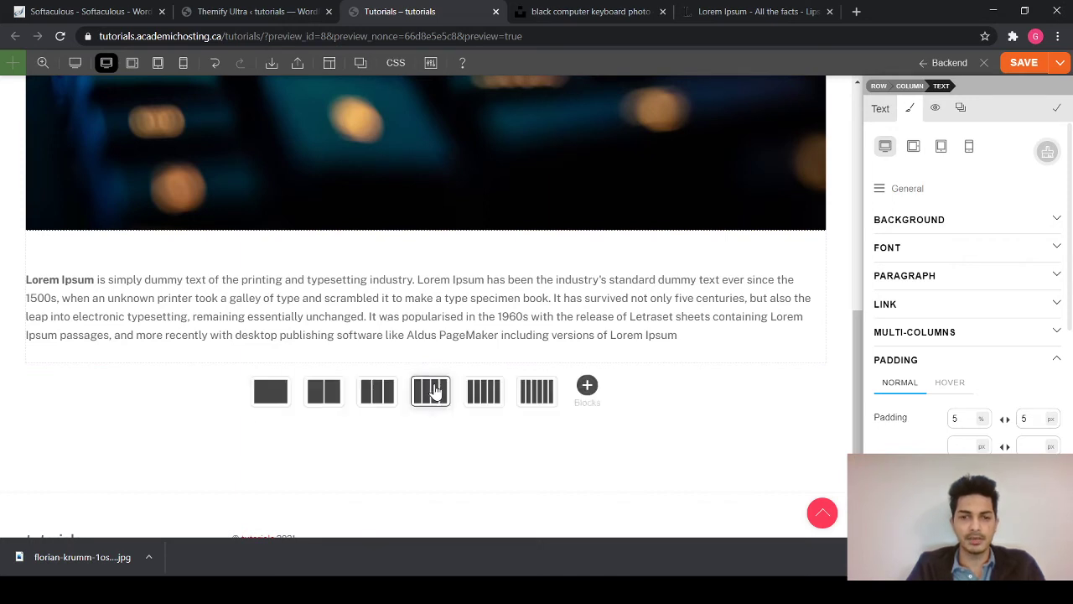
left_click(283, 391)
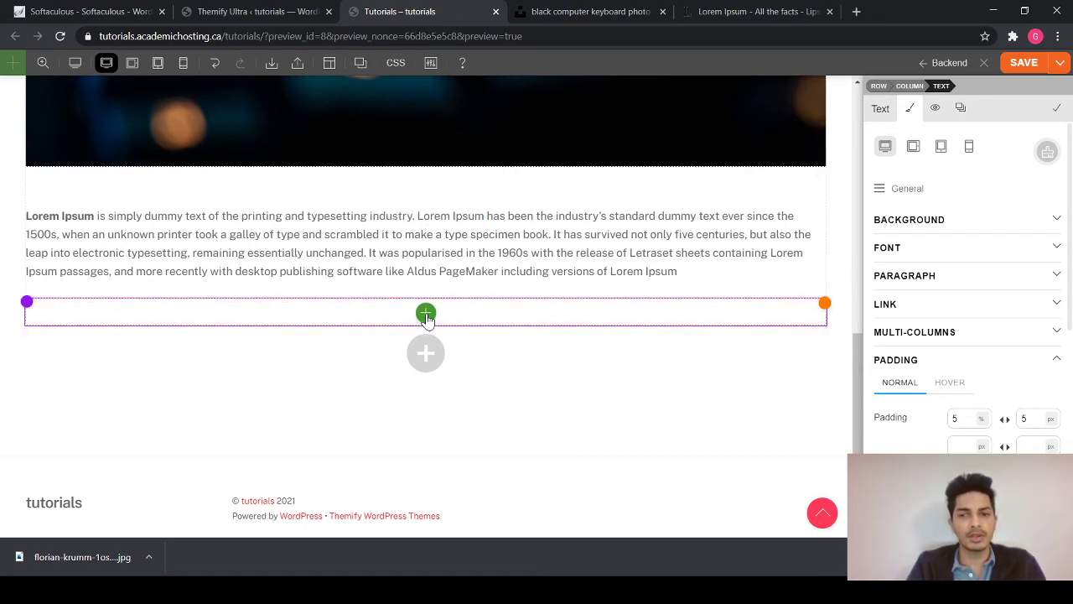
left_click(426, 314)
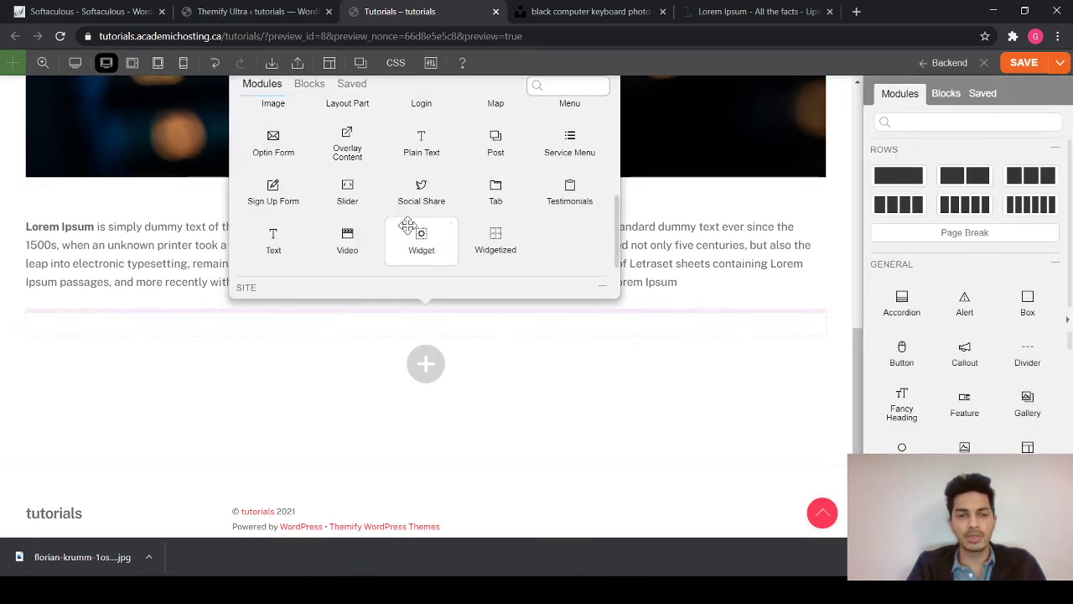
scroll(420, 252, "up", 1)
scroll(410, 226, "up", 1)
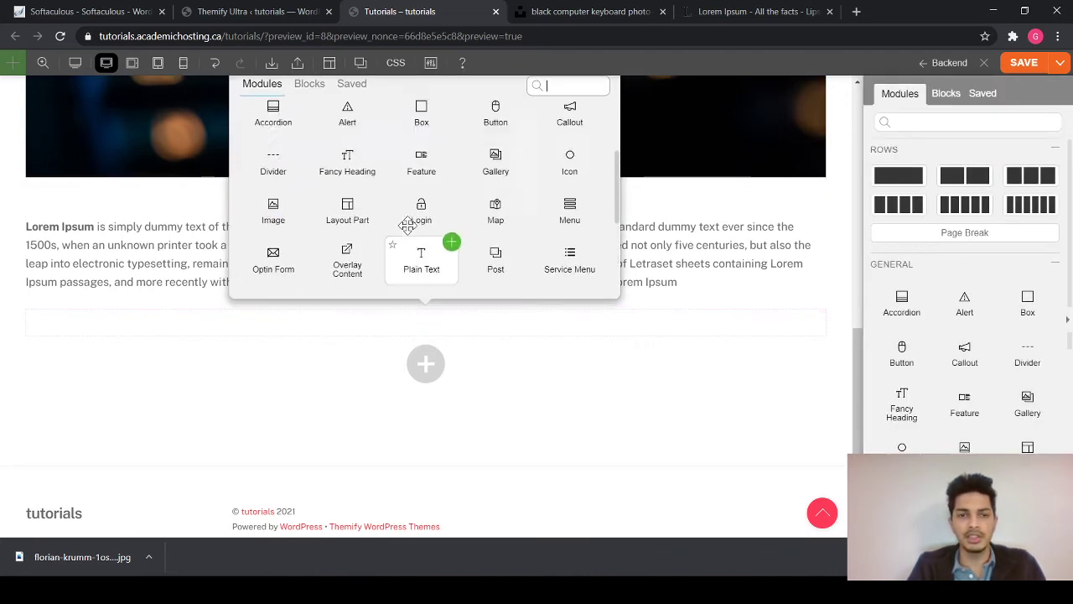
left_click(350, 378)
scroll(419, 227, "up", 1)
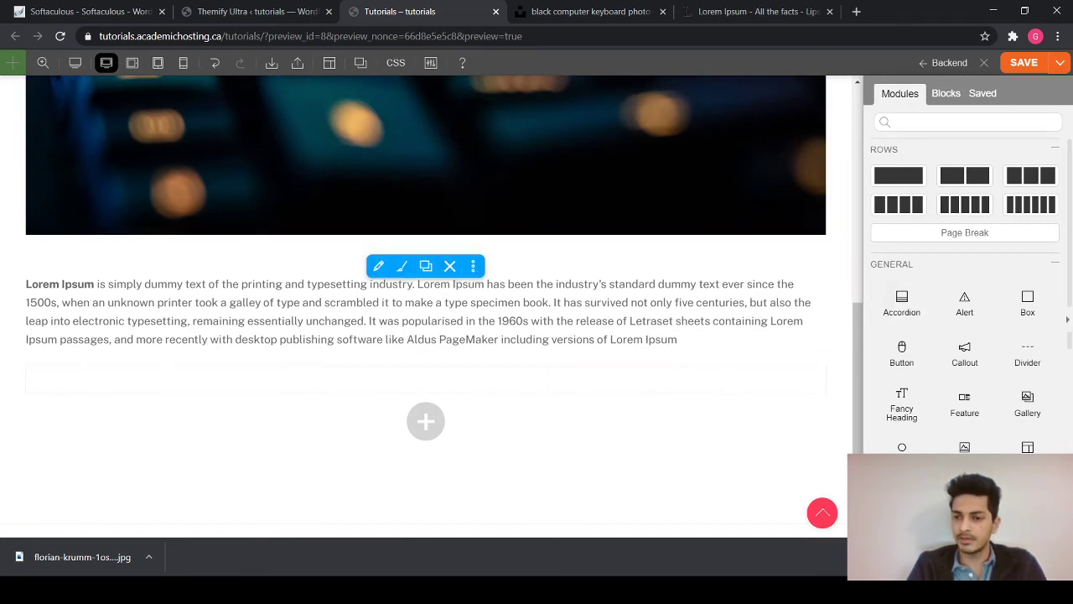
left_click(1025, 62)
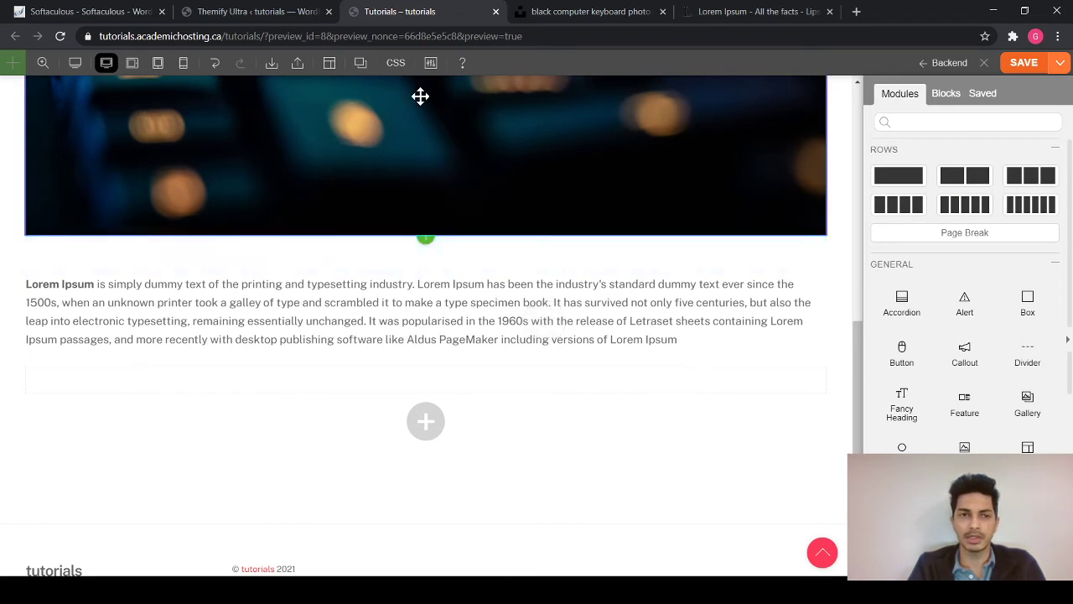
- Create a new page titled 'homepage' and publish it
left_click(238, 13)
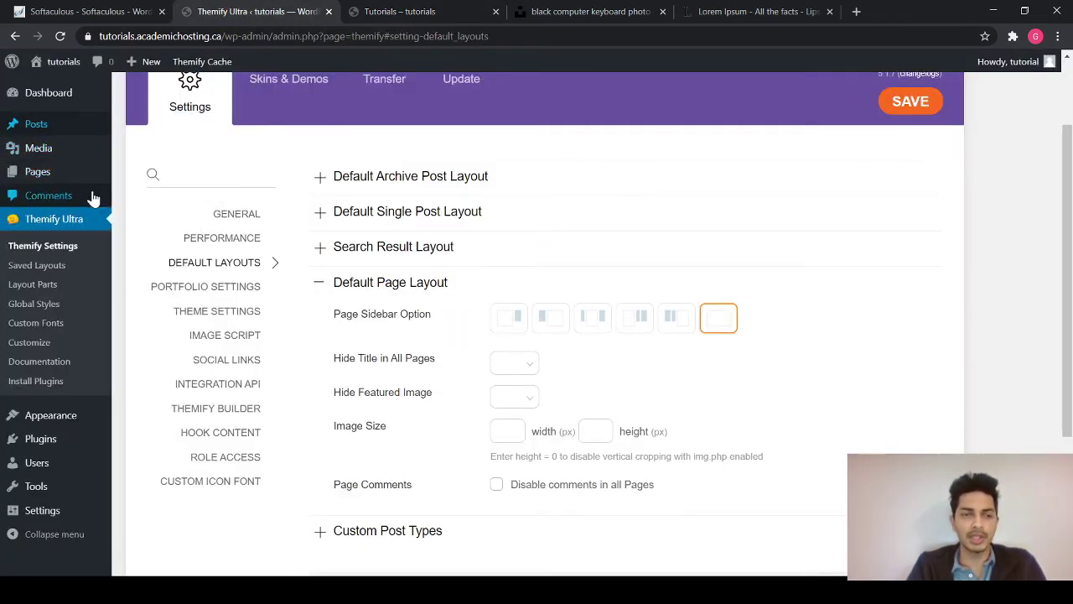
left_click(58, 175)
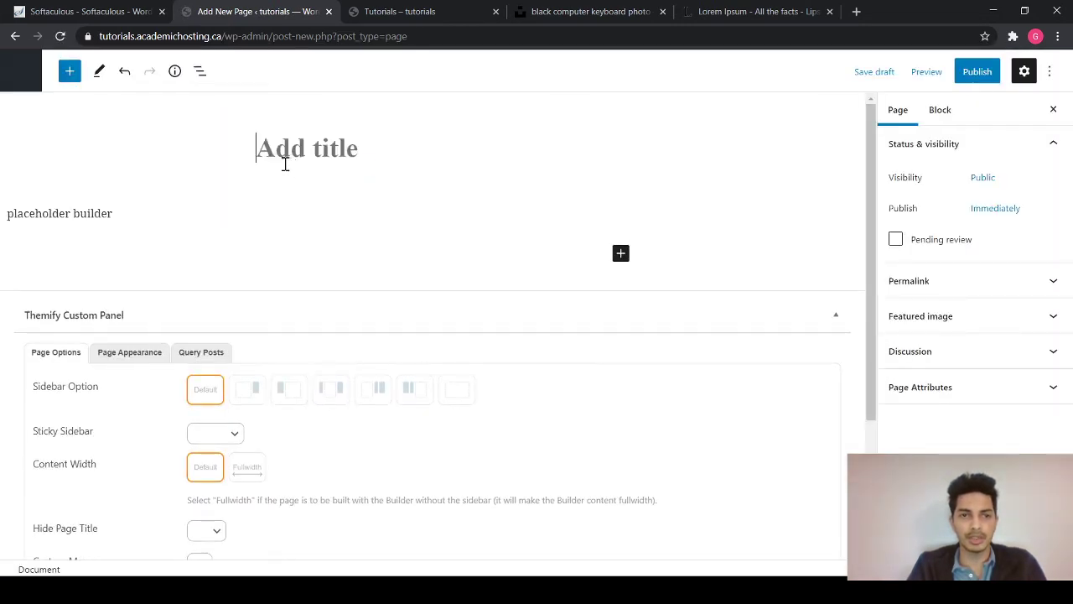
type("homepage")
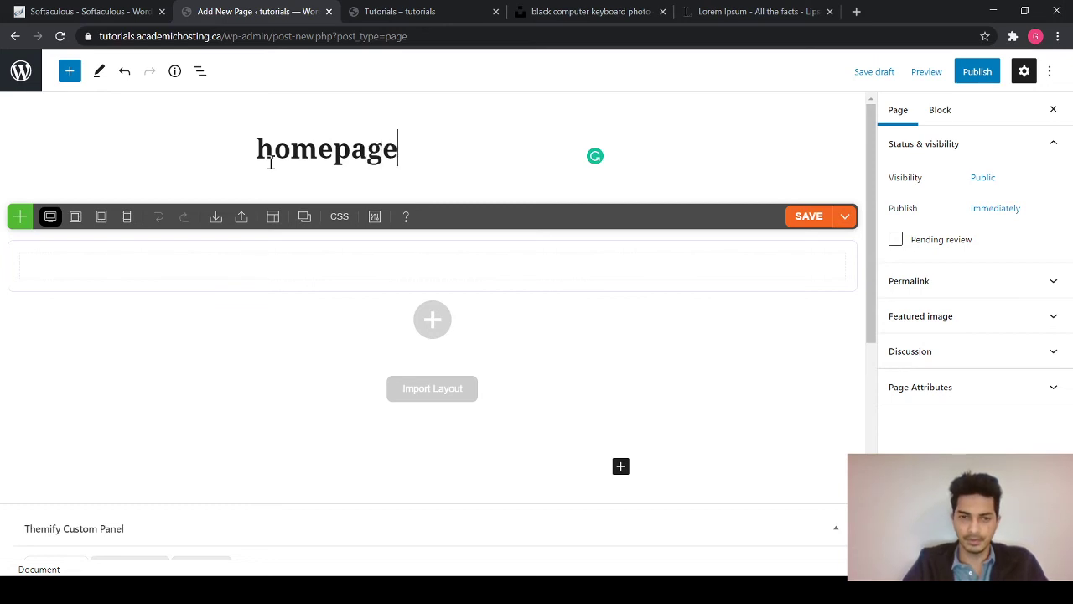
left_click(963, 74)
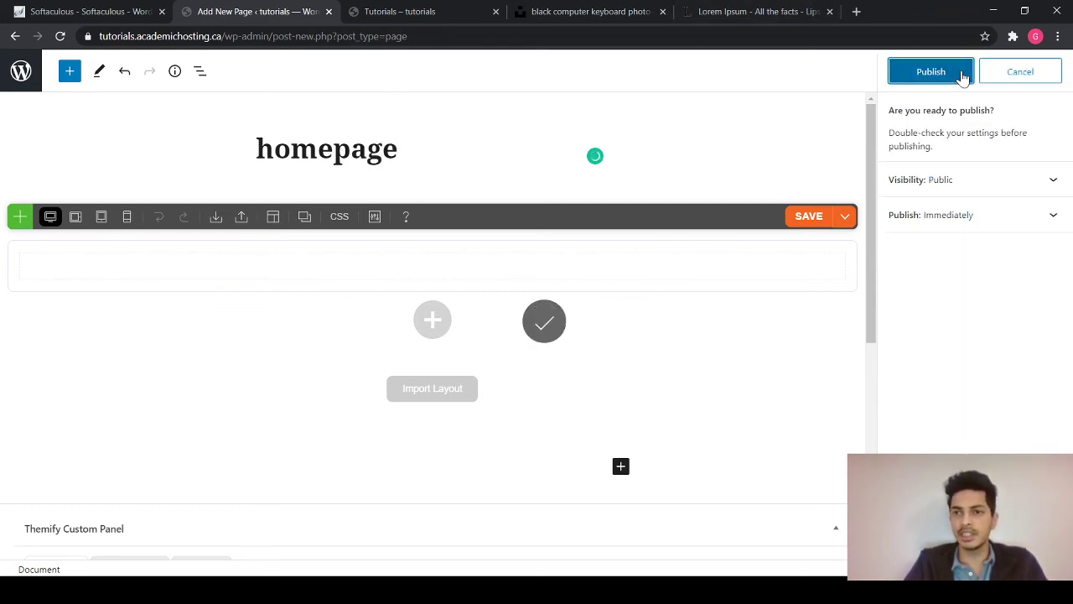
left_click(931, 73)
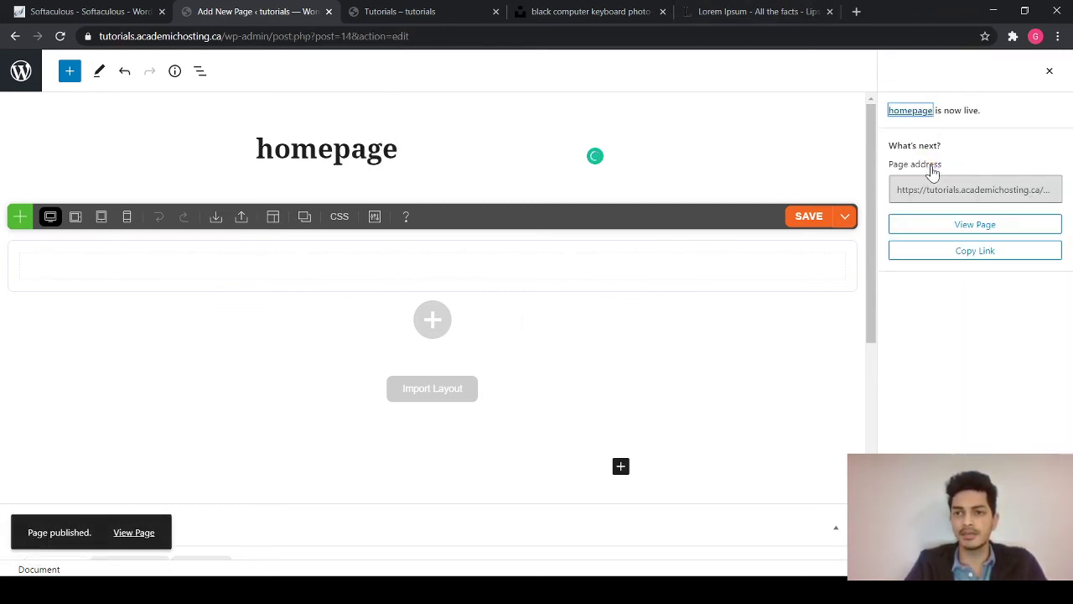
- View the live homepage page and copy its URL for later use
left_click(966, 225)
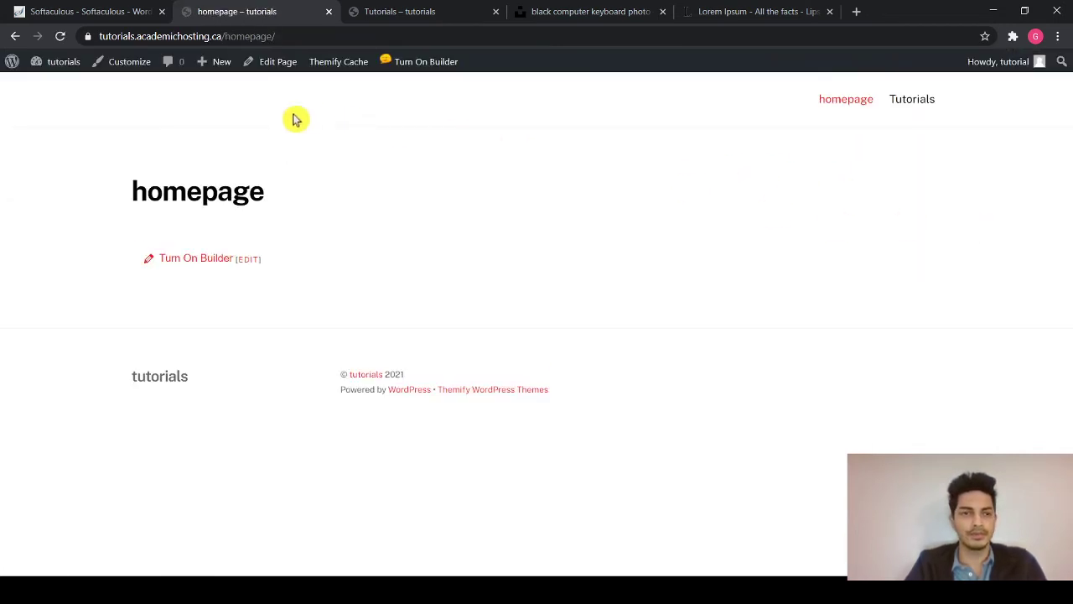
left_click(227, 38)
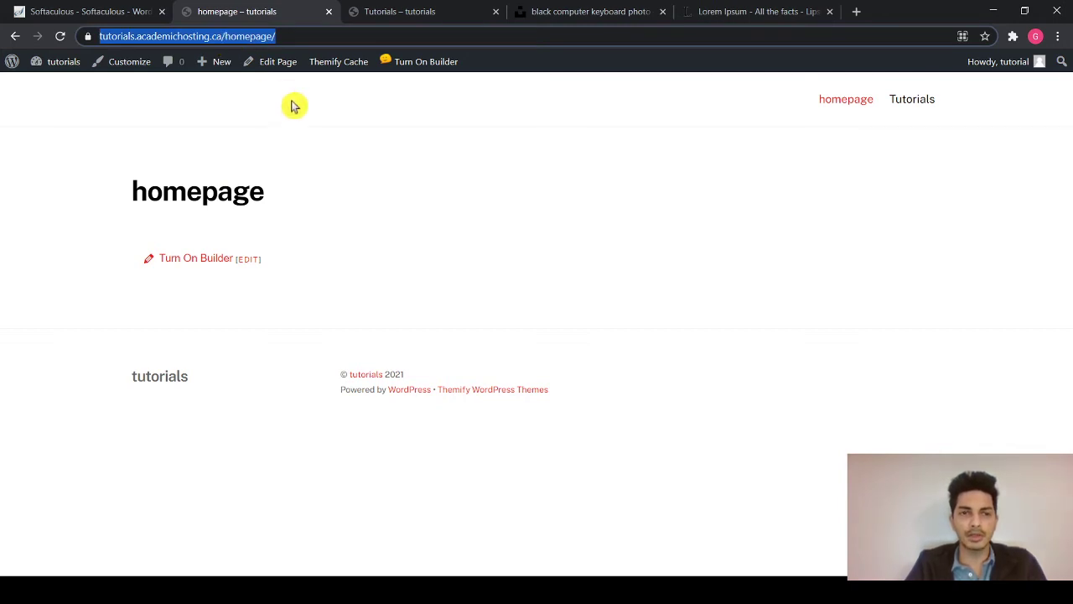
left_click(389, 13)
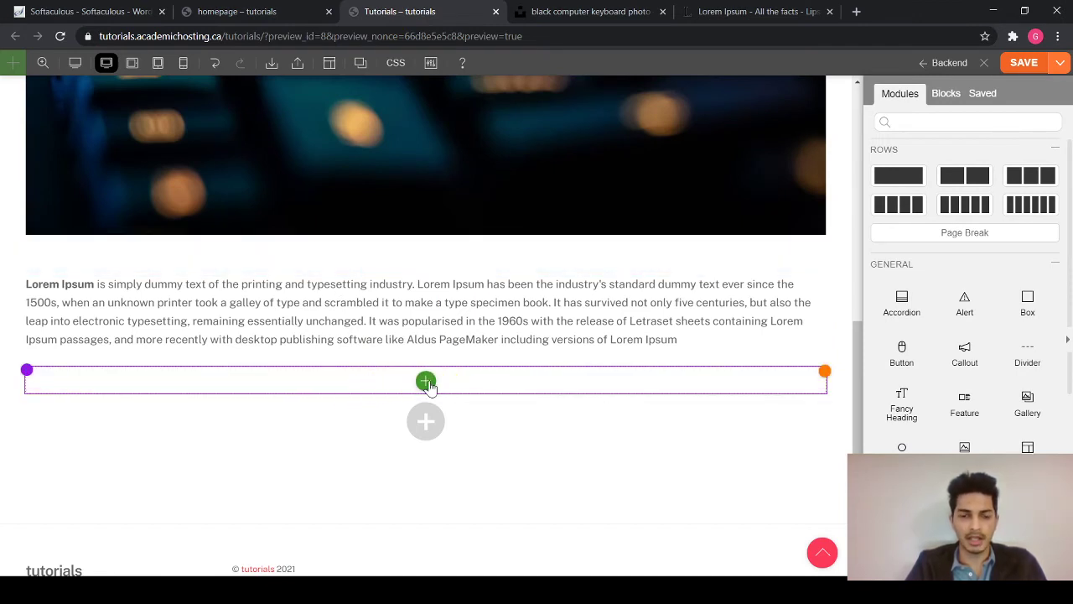
- Add a Button module to the empty row with the Circle shape
left_click(426, 382)
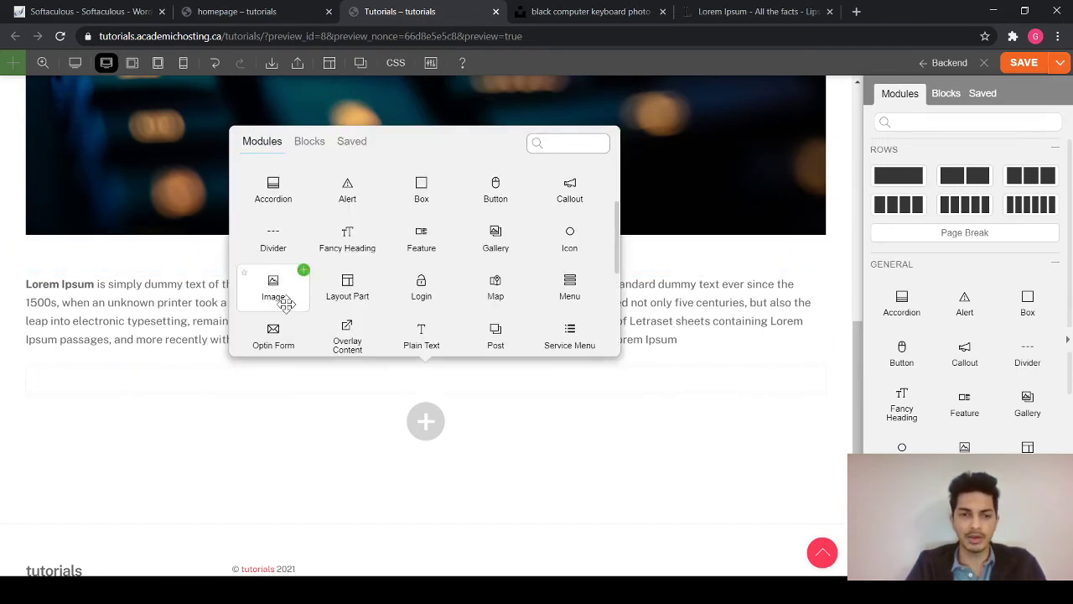
scroll(283, 302, "down", 1)
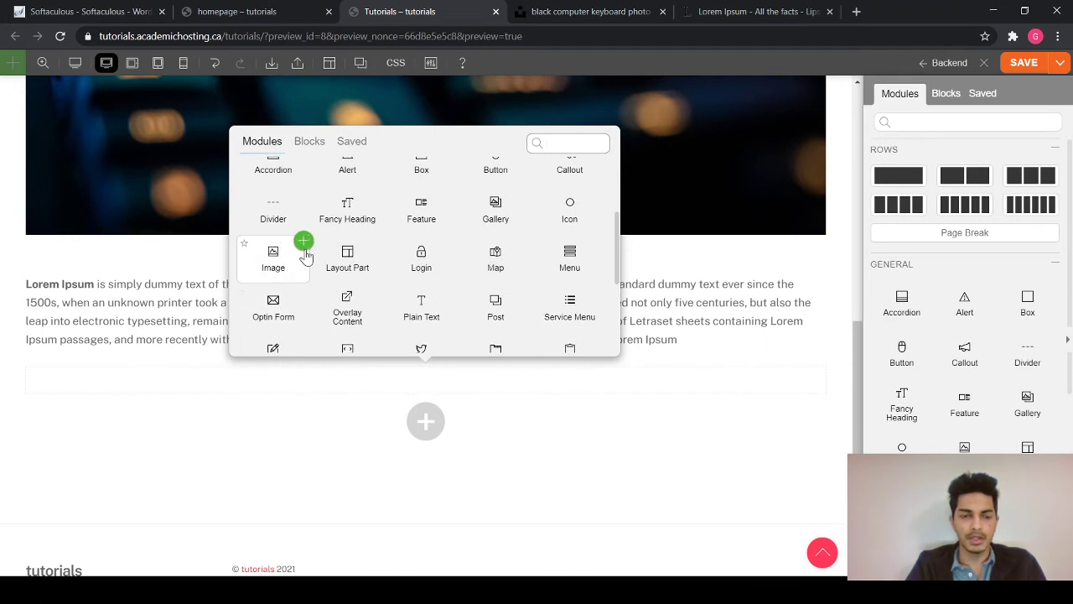
scroll(300, 302, "down", 1)
scroll(421, 285, "up", 2)
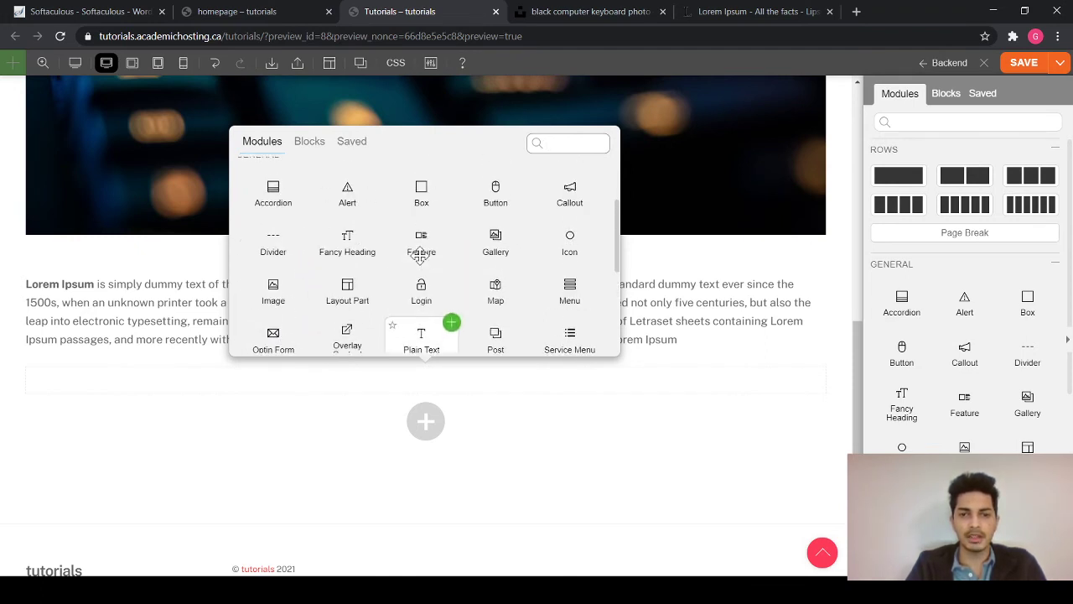
scroll(421, 256, "up", 1)
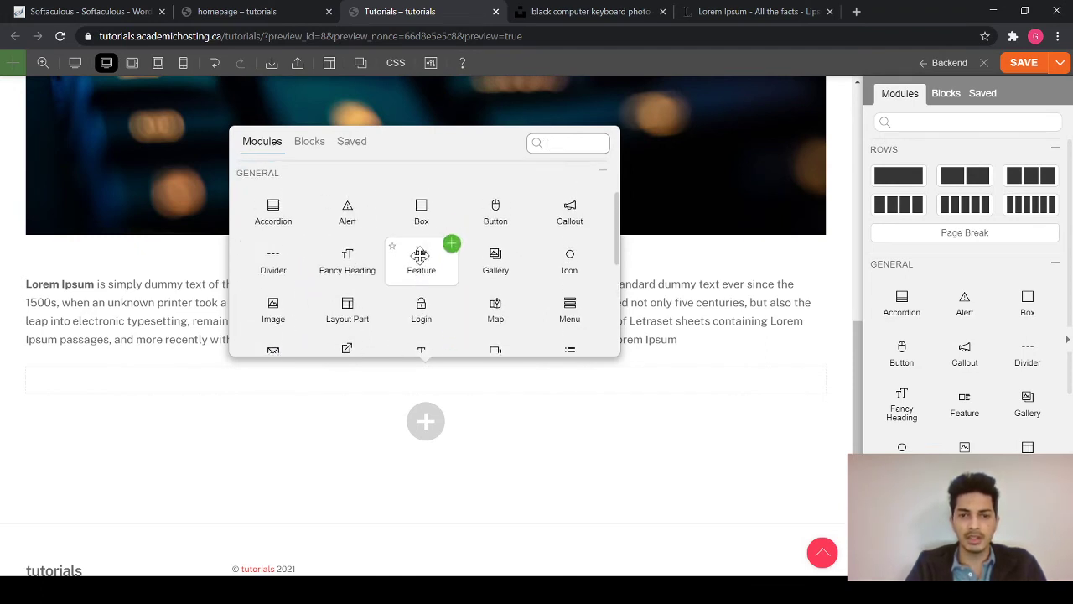
left_click(526, 196)
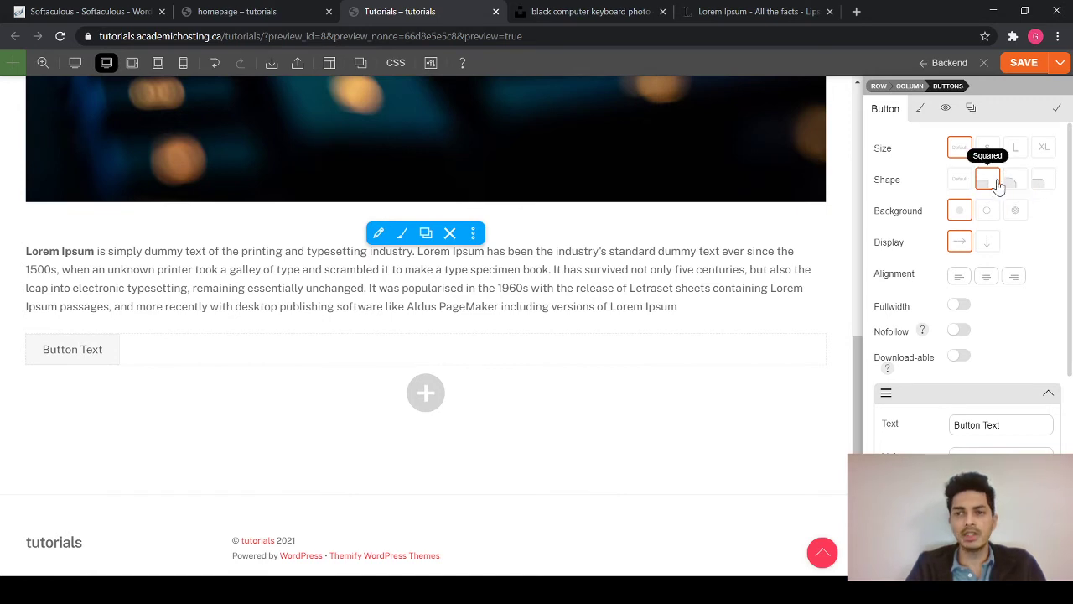
left_click(1025, 190)
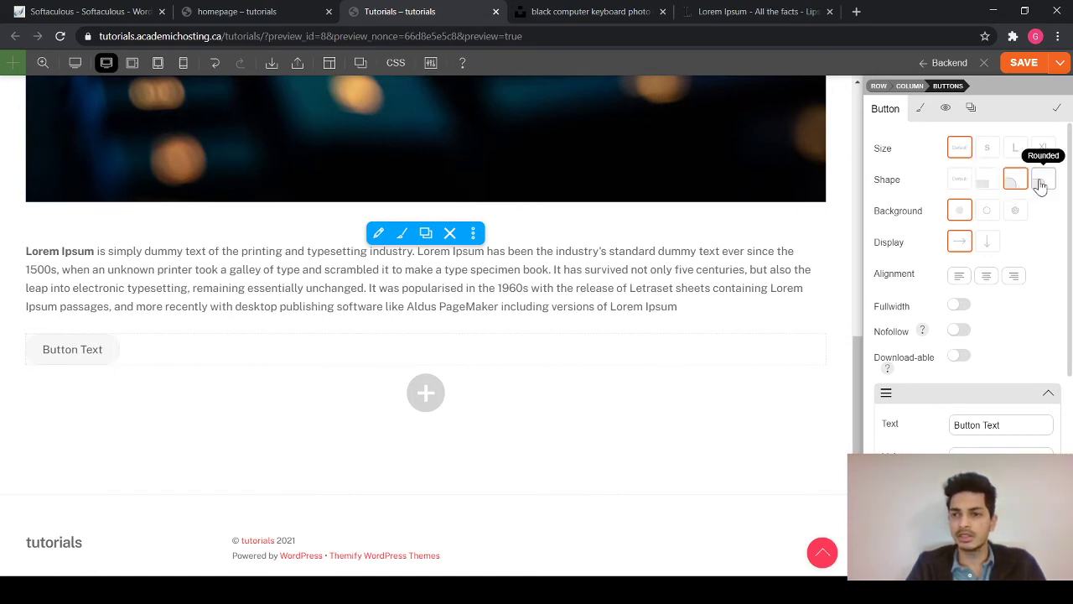
- Label the button 'homepage' and link it to the copied homepage URL
scroll(999, 353, "down", 1)
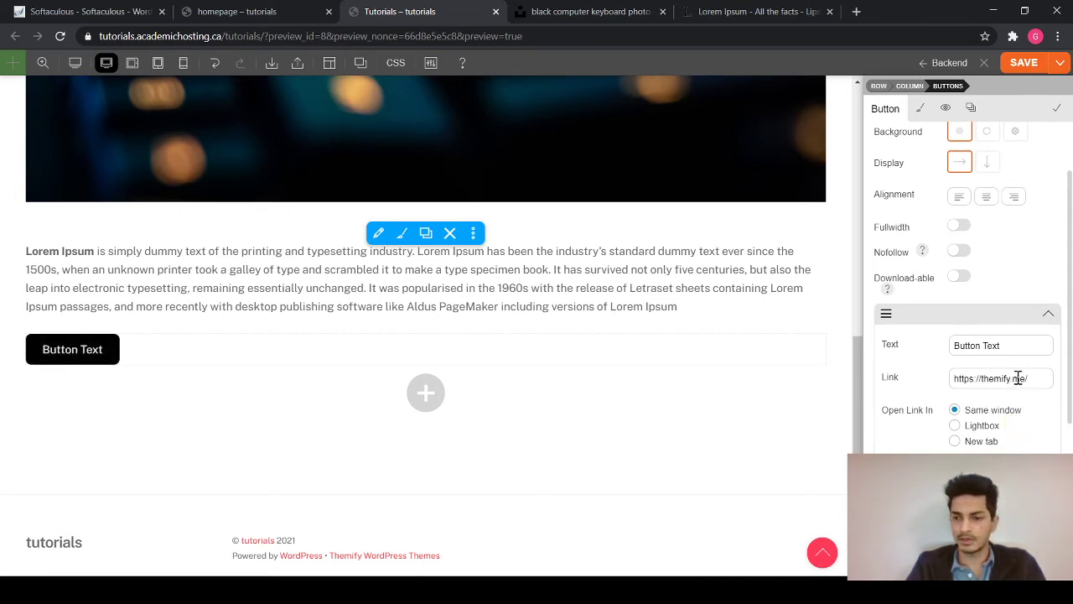
left_click_drag(965, 344, 950, 351)
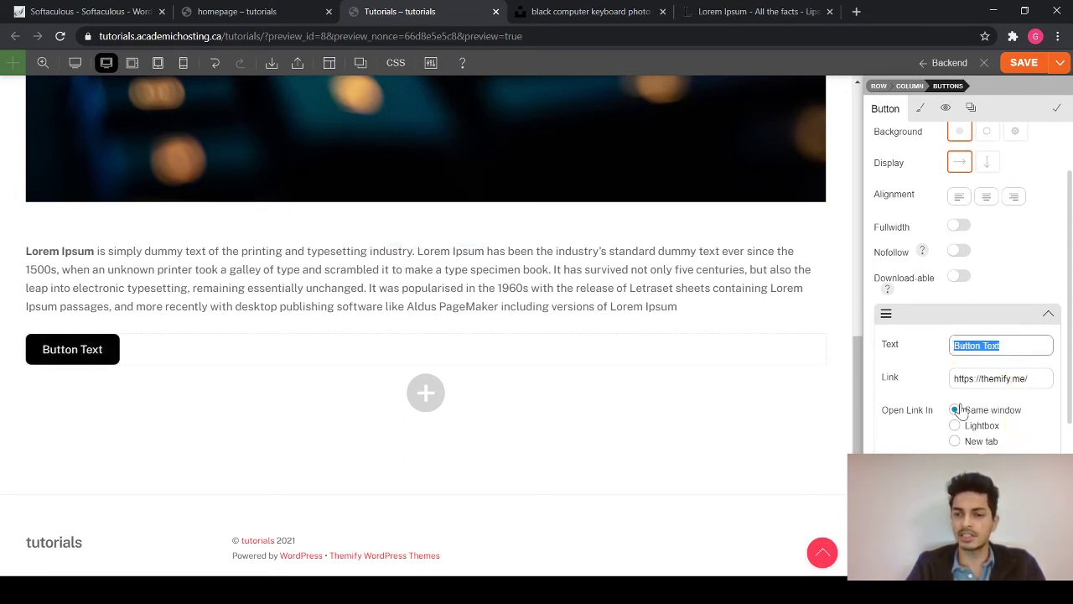
type("homepage")
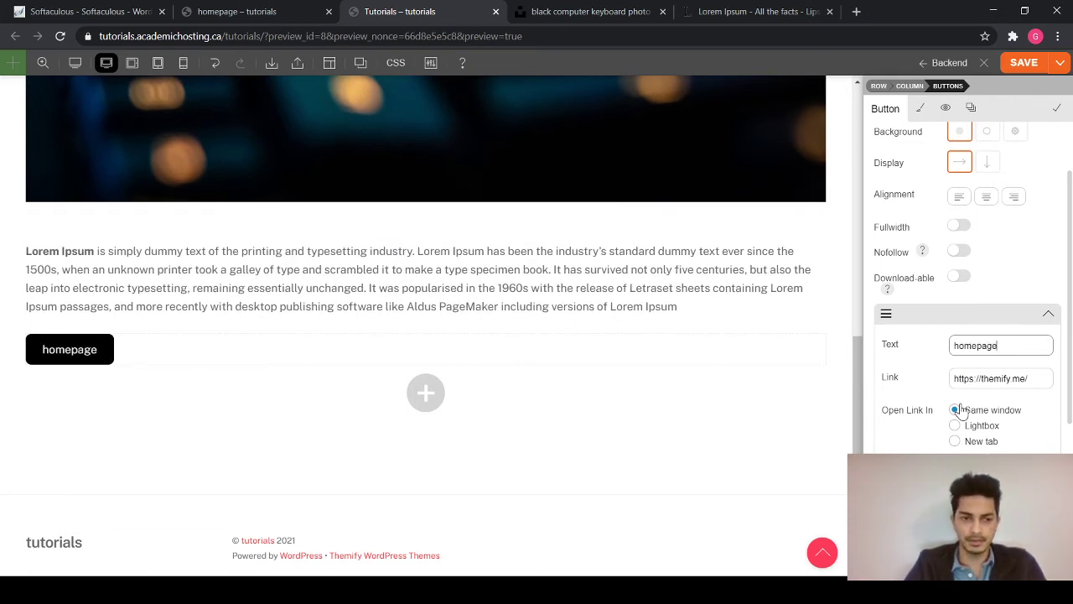
left_click_drag(1039, 382, 921, 403)
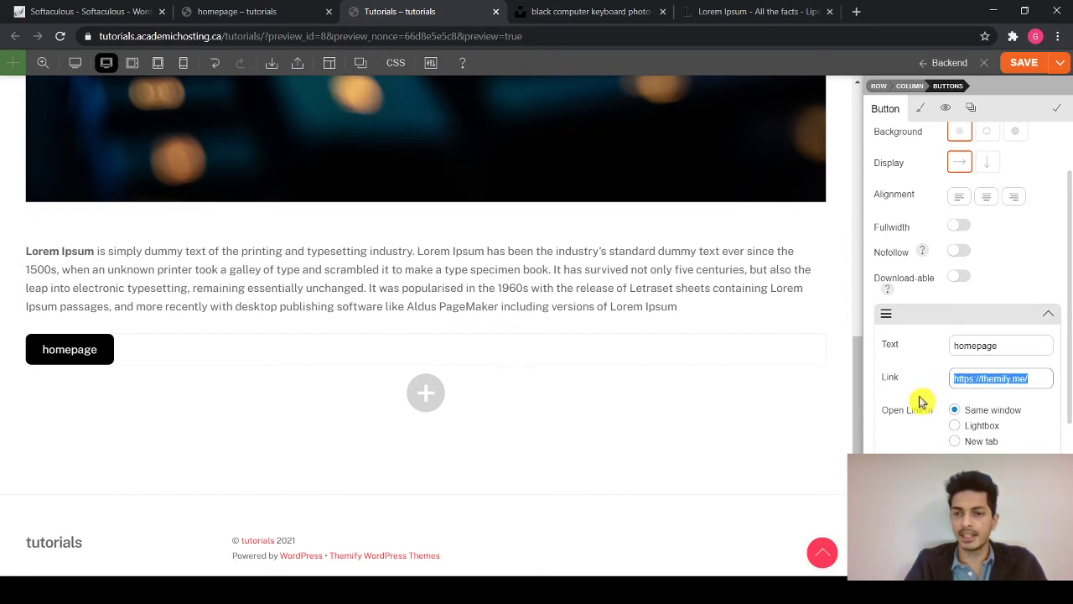
key("ctrl+v")
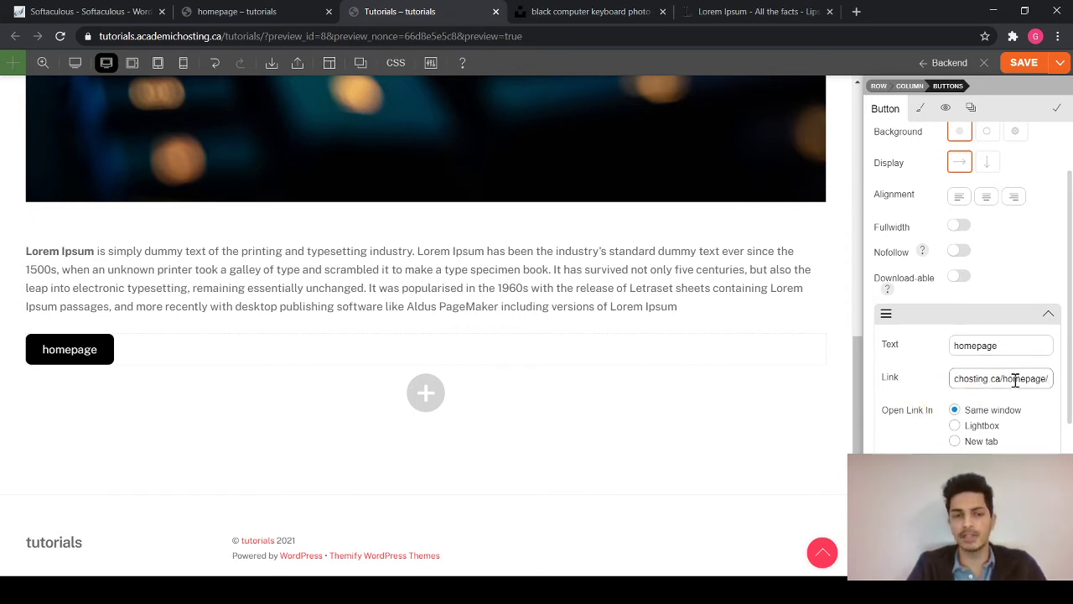
key("Return")
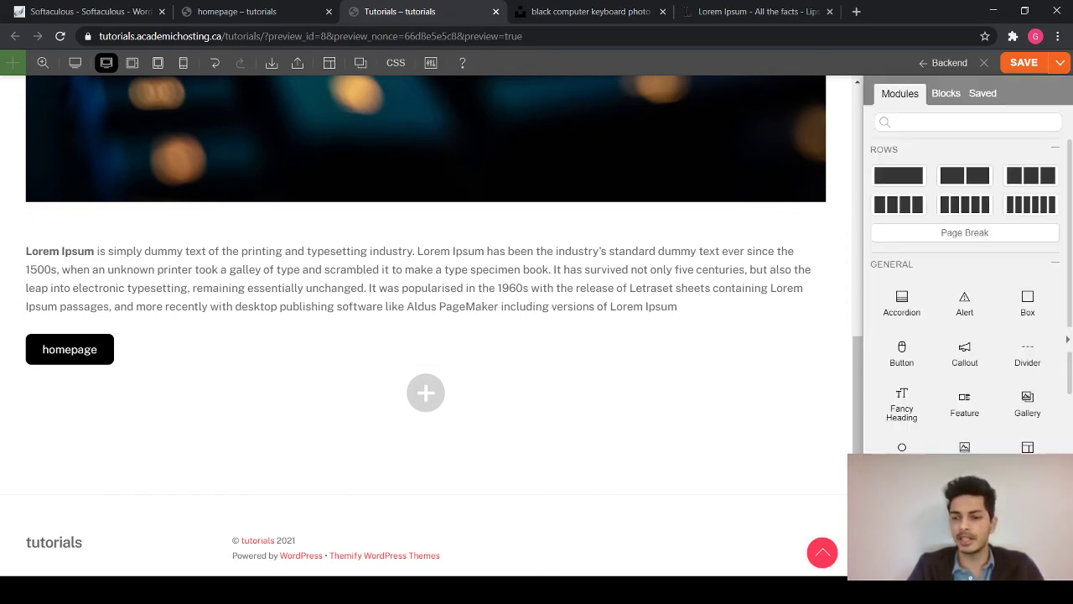
- Save the updated Tutorials page layout
left_click(1033, 65)
scroll(642, 309, "up", 1)
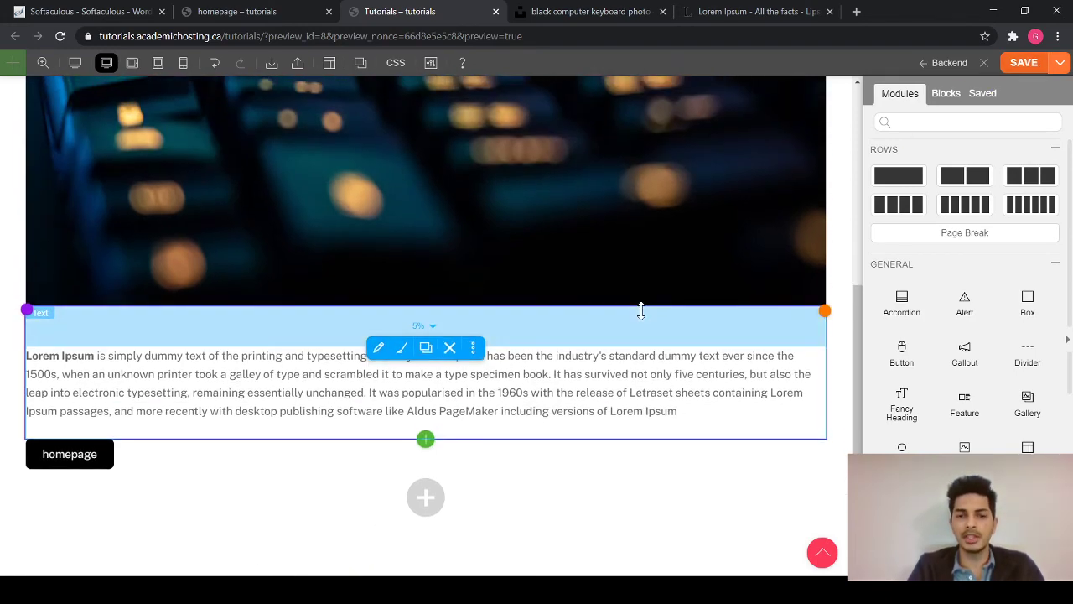
scroll(641, 310, "up", 3)
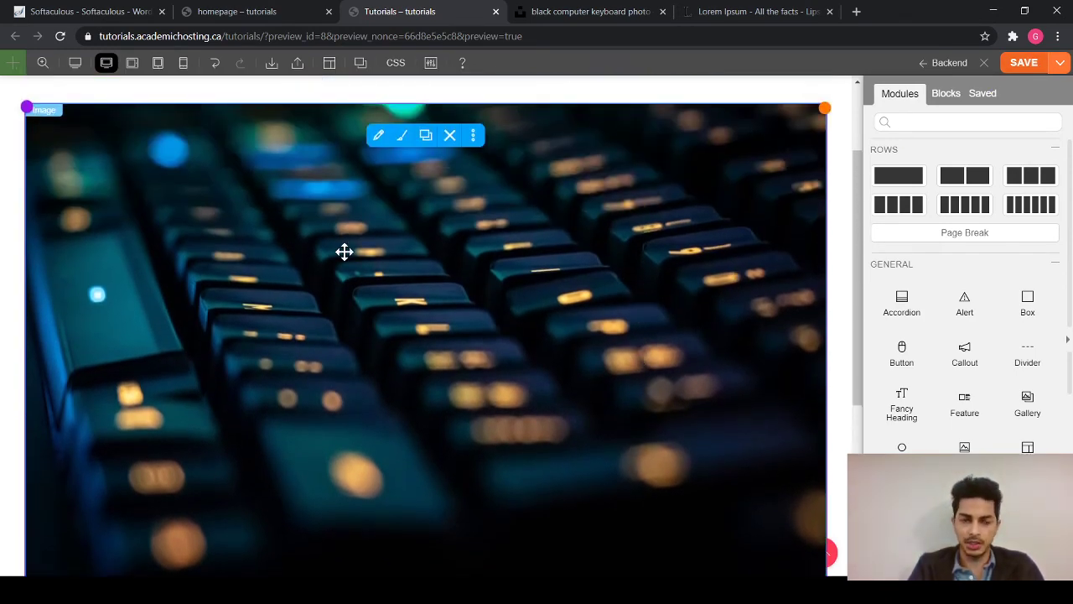
scroll(345, 251, "up", 1)
scroll(188, 212, "up", 3)
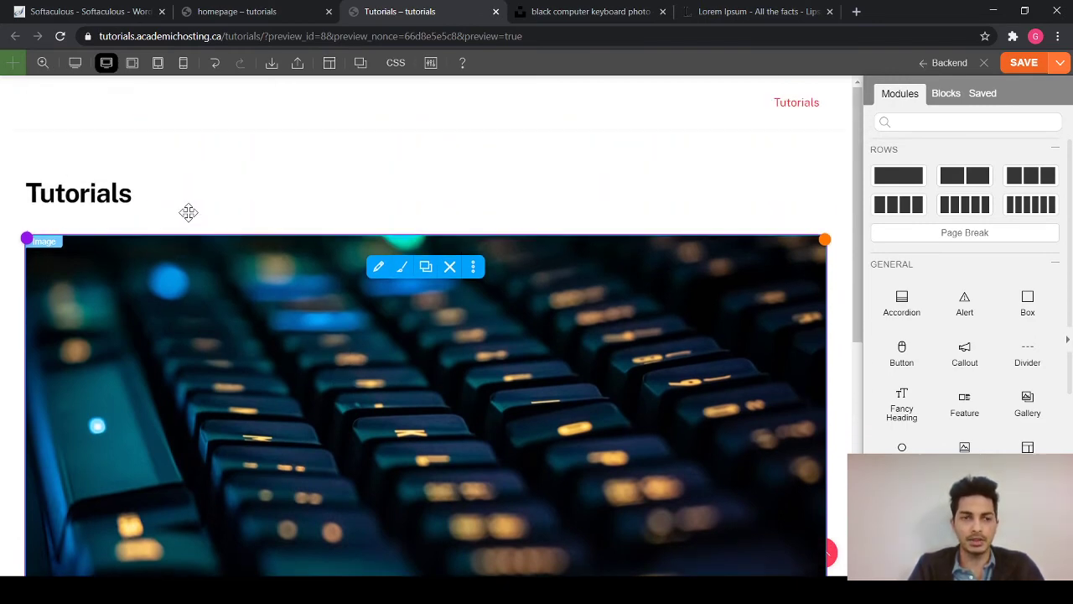
- Preview the Tutorials page as visitors see it, from top to bottom
left_click(74, 67)
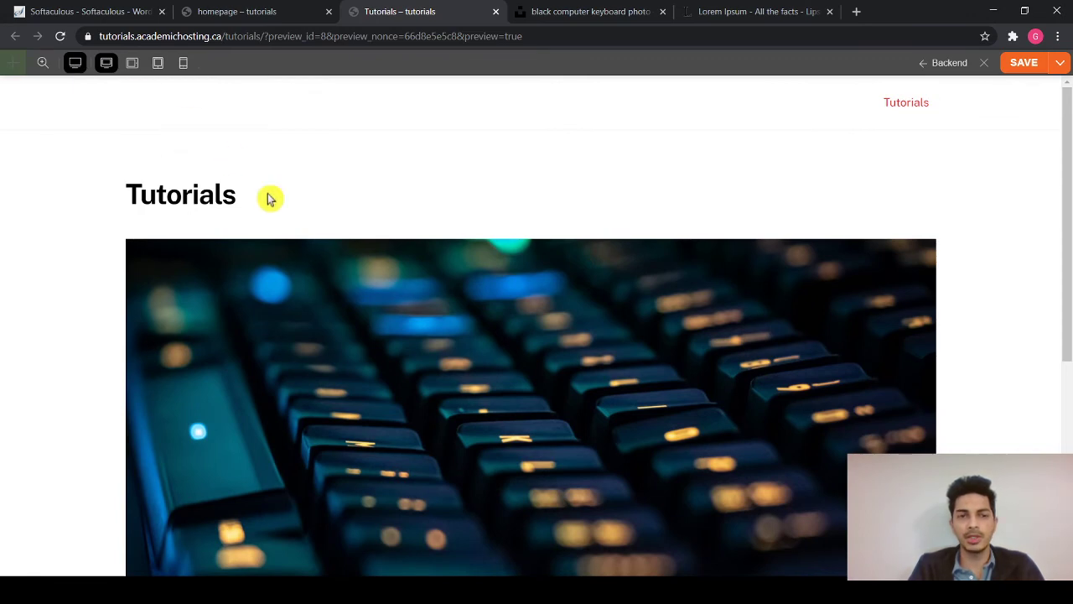
scroll(427, 301, "down", 8)
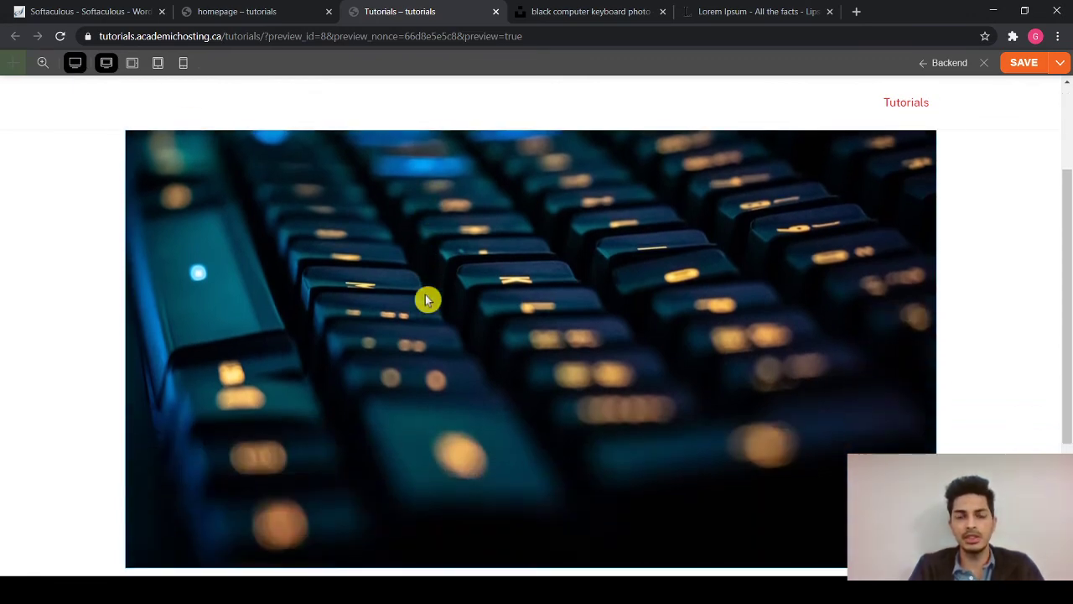
scroll(427, 300, "down", 4)
scroll(427, 300, "up", 12)
scroll(427, 301, "down", 10)
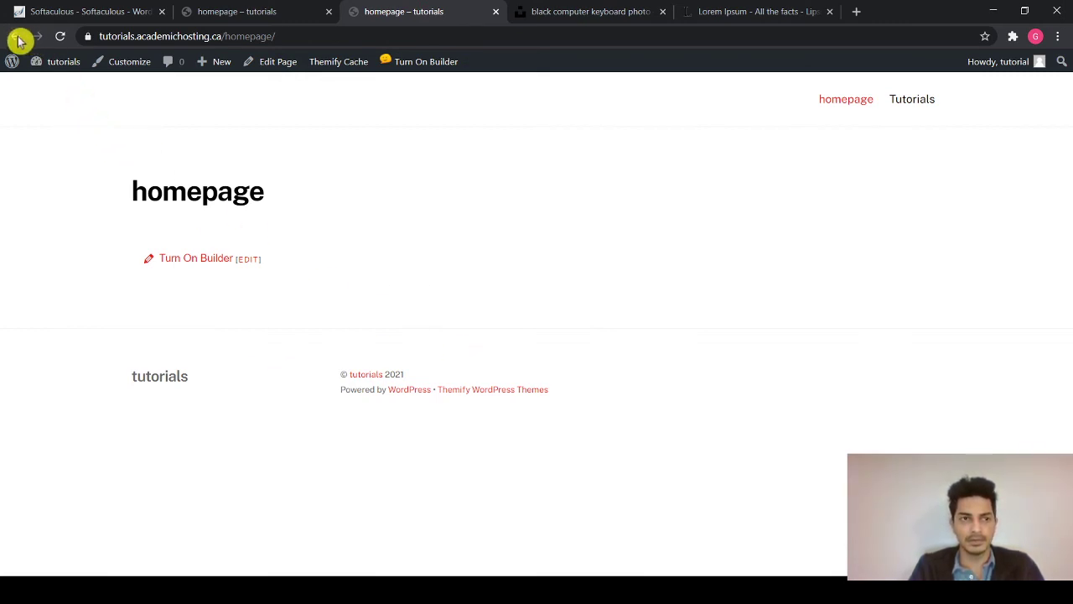
- Check the homepage tab, then browse the live Tutorials page with its keyboard photo
left_click(16, 37)
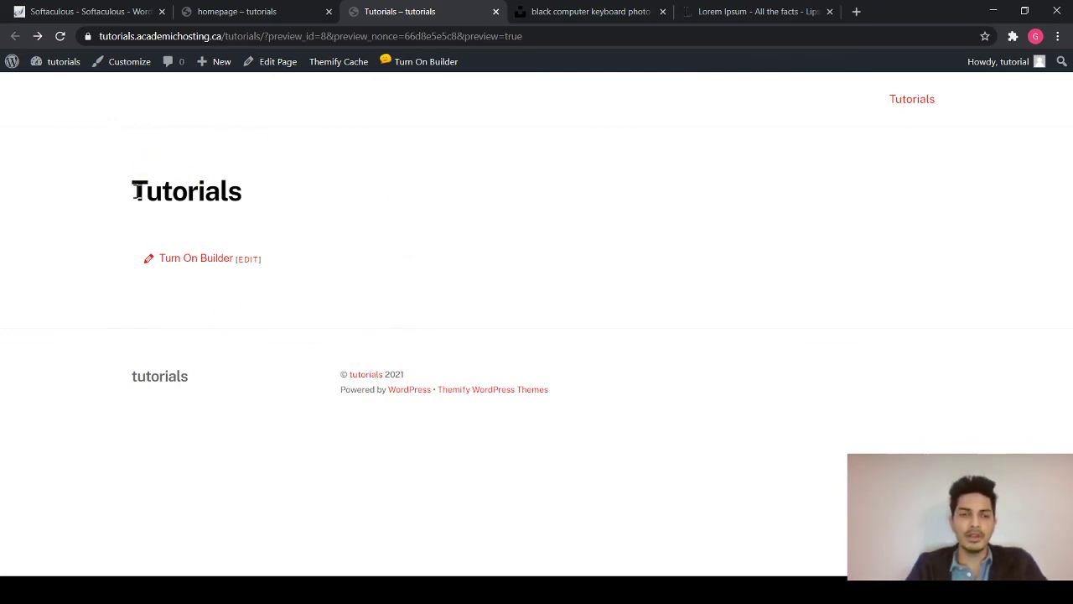
left_click(286, 13)
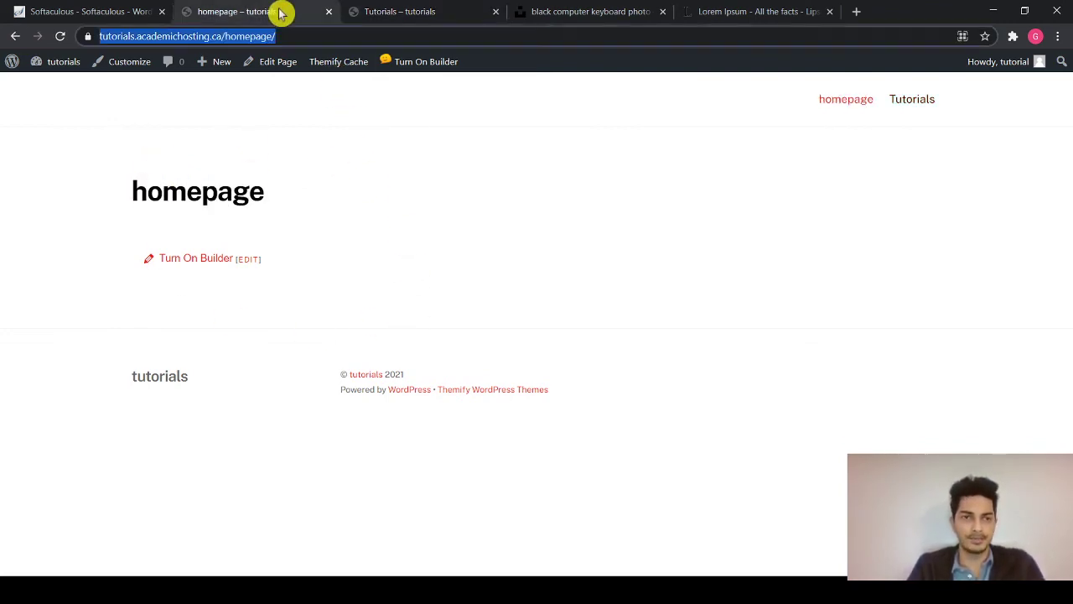
left_click(365, 11)
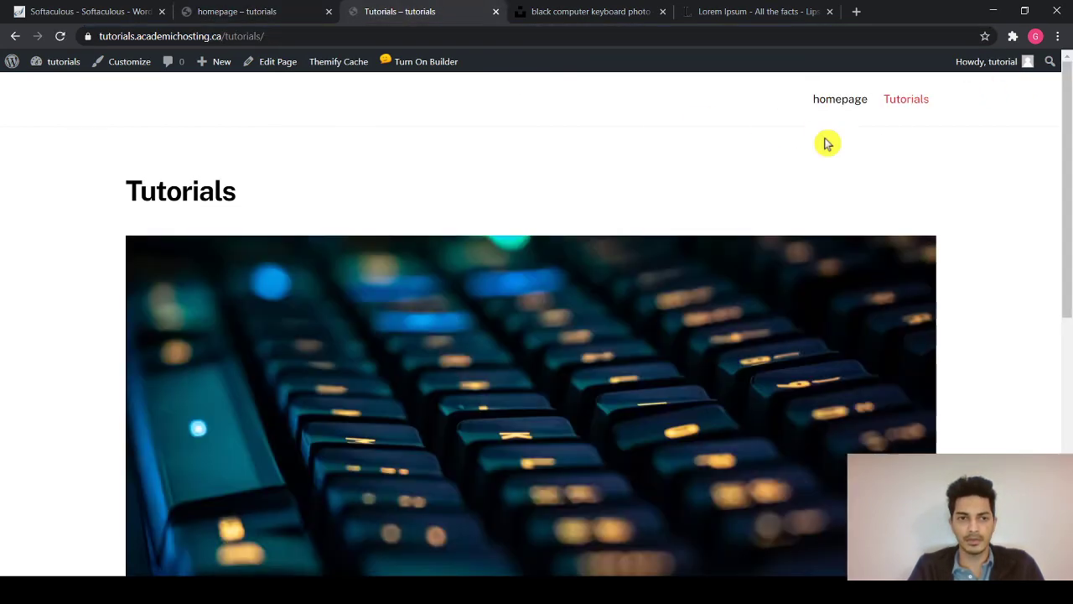
scroll(455, 325, "down", 3)
scroll(455, 326, "down", 1)
scroll(456, 325, "up", 3)
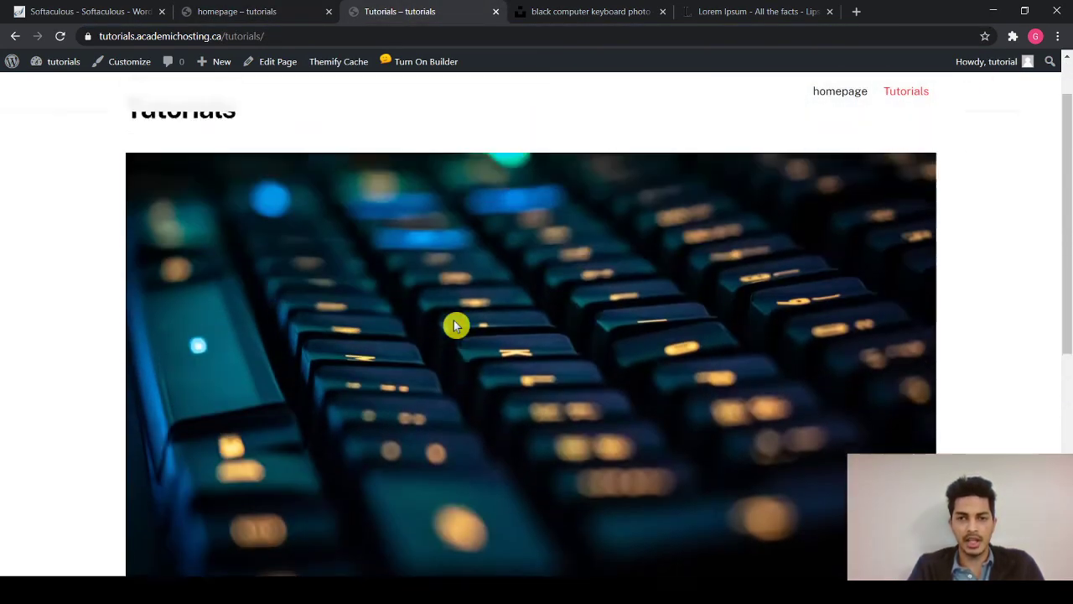
scroll(551, 367, "down", 1)
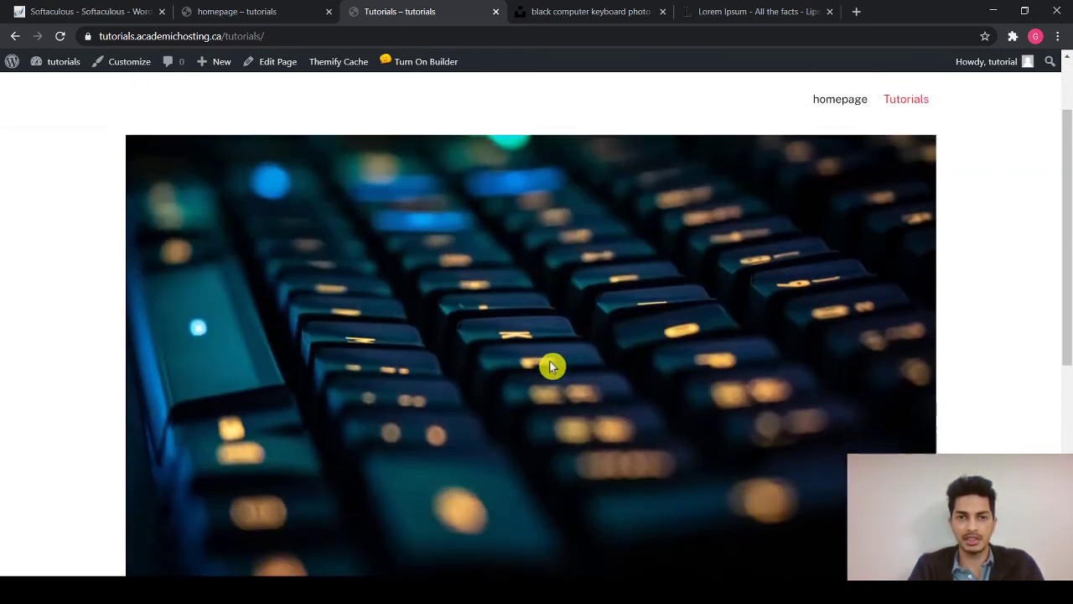
scroll(551, 367, "up", 1)
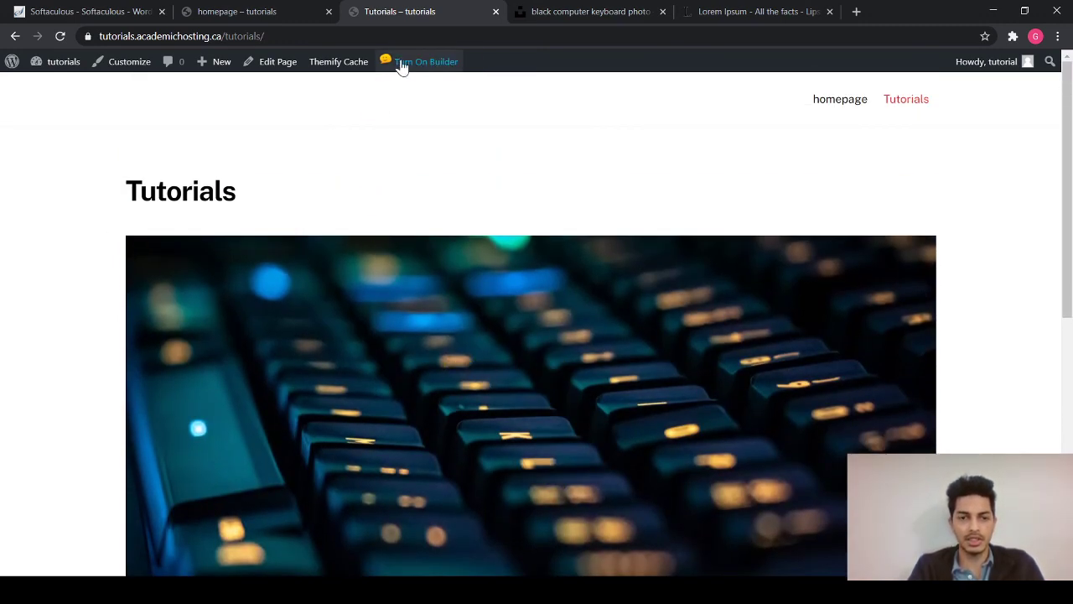
- Set the keyboard image's row to Fullwidth in Row Options and save the page
left_click(403, 65)
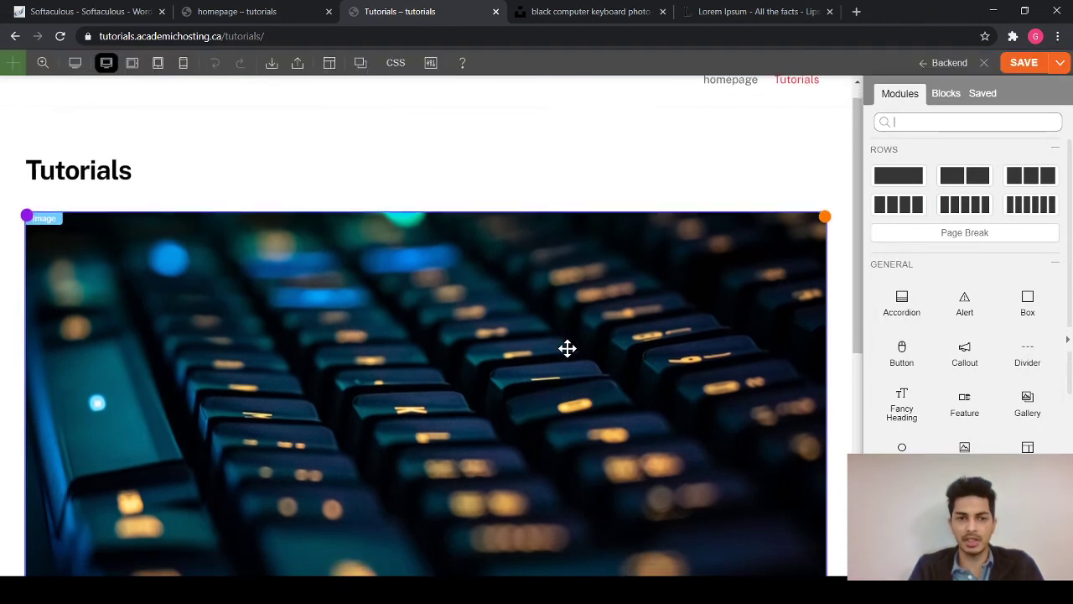
scroll(271, 345, "down", 1)
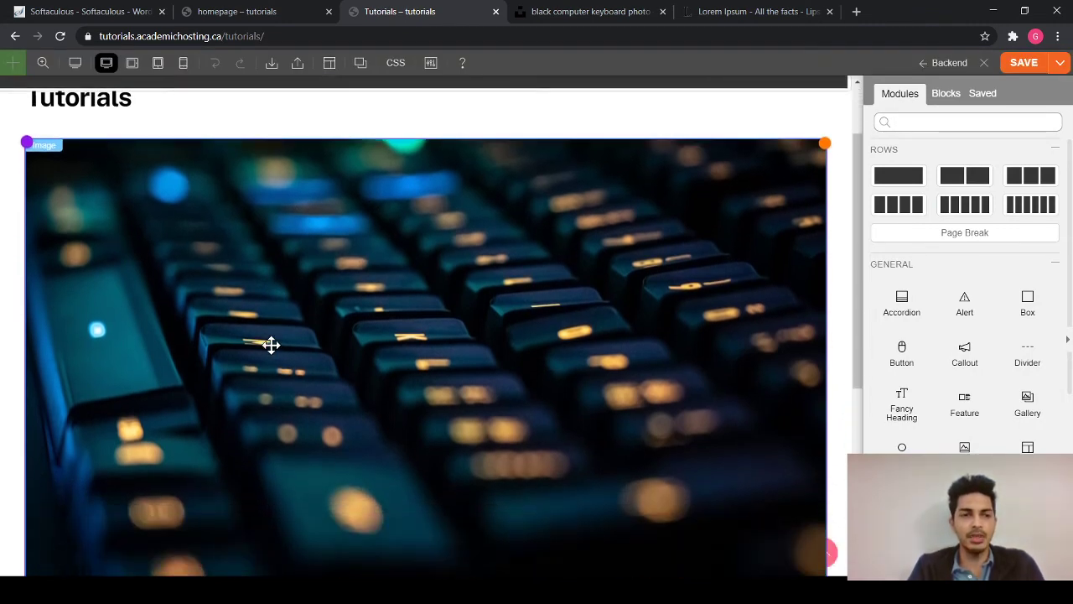
mouse_move(31, 147)
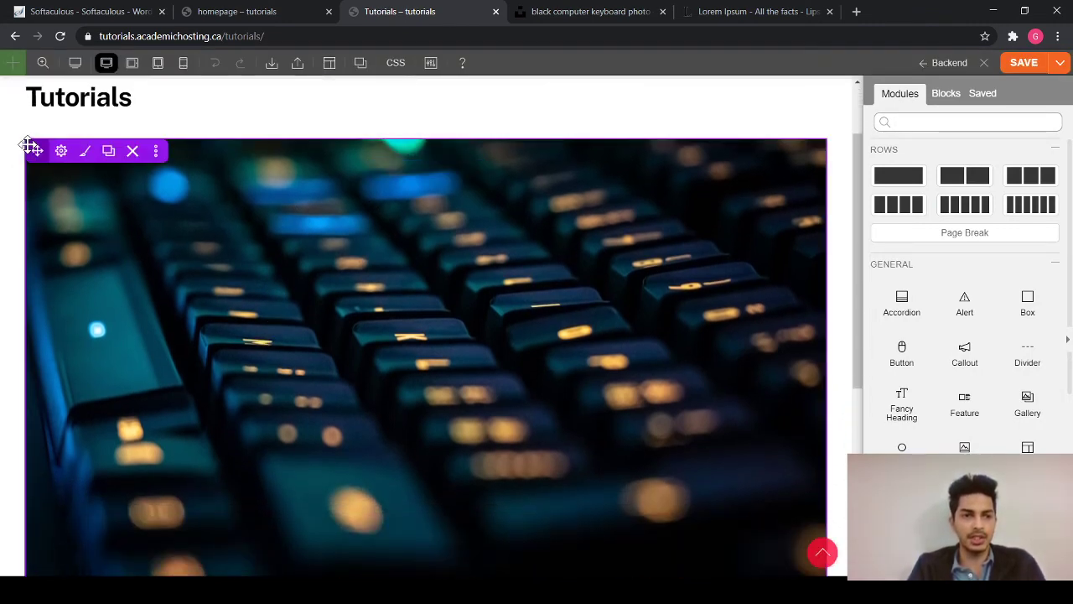
mouse_move(59, 158)
left_click(75, 178)
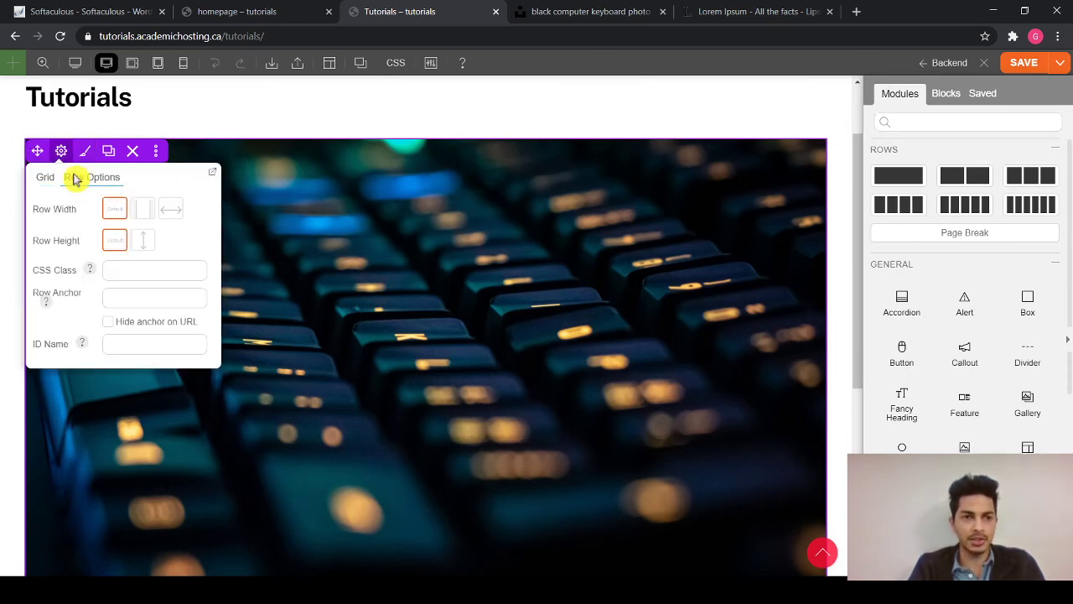
left_click(169, 214)
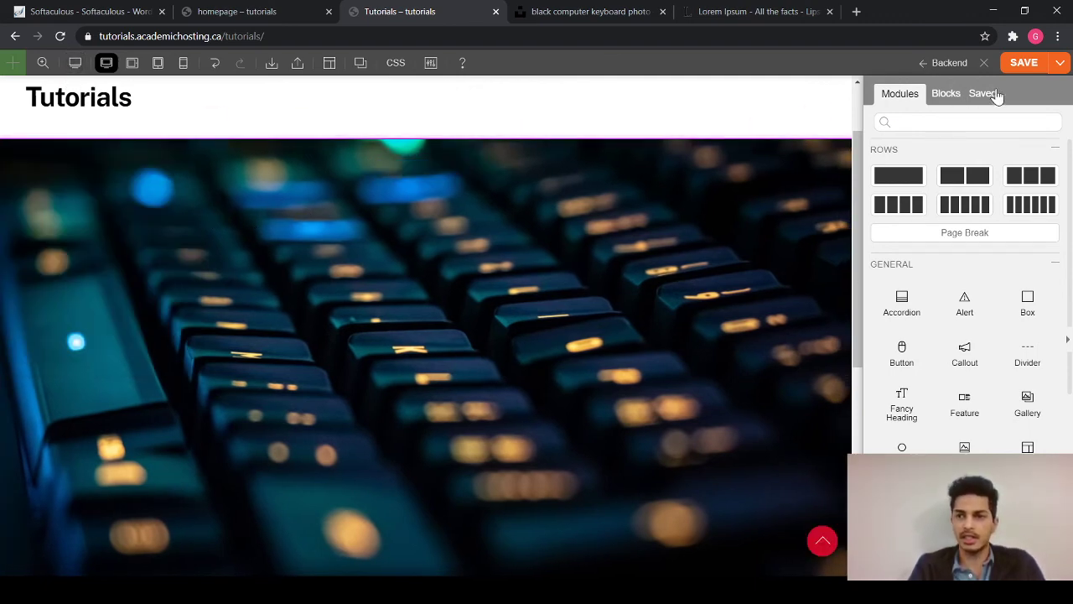
scroll(1009, 397, "down", 1)
left_click(1036, 64)
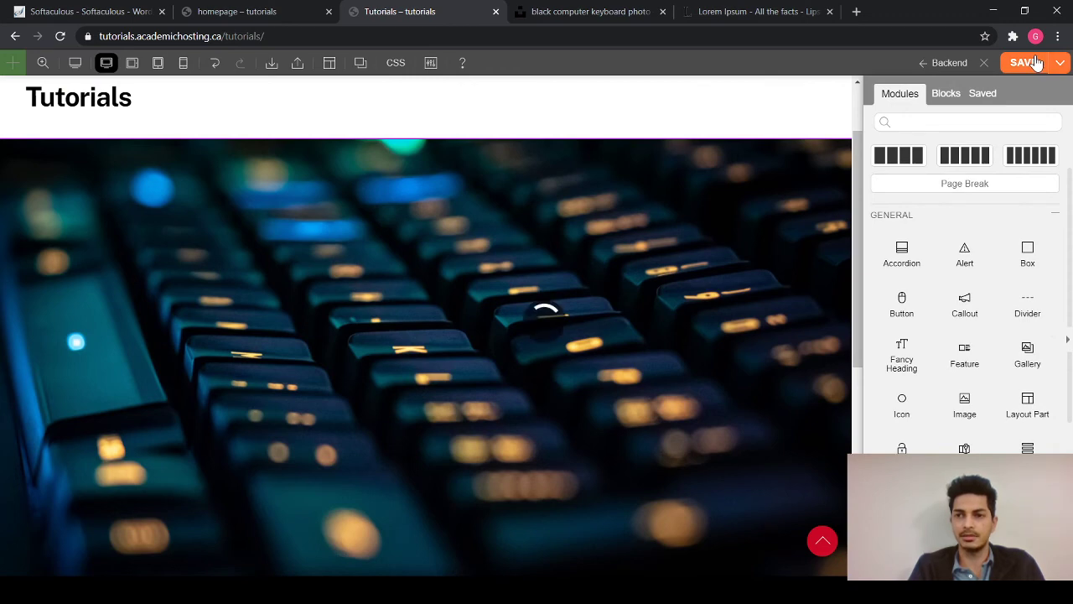
- Preview the page with the full-width image row, then return to editing
left_click(75, 63)
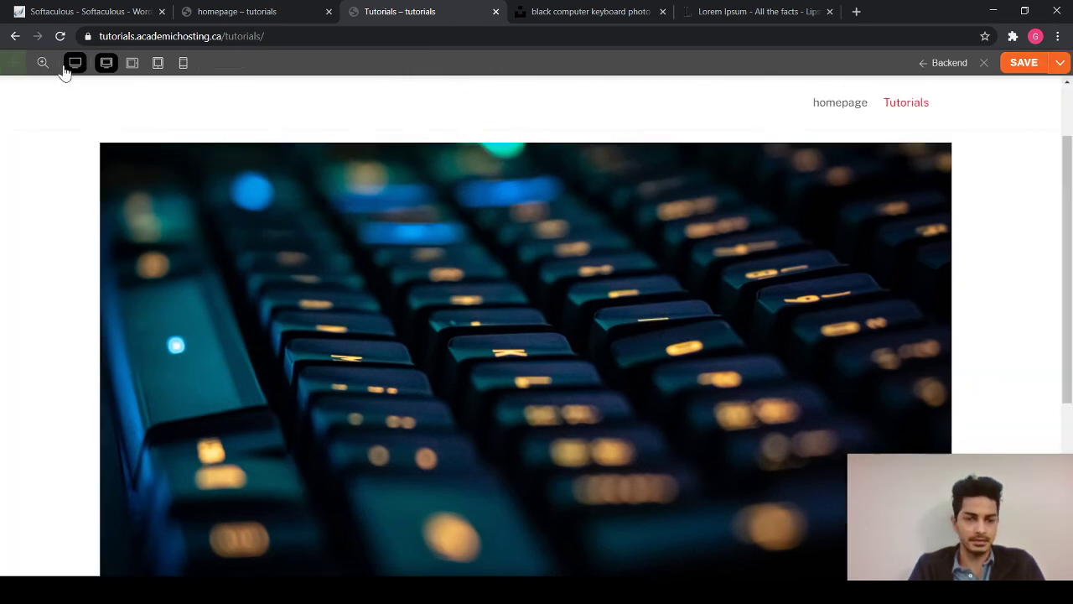
scroll(352, 335, "down", 3)
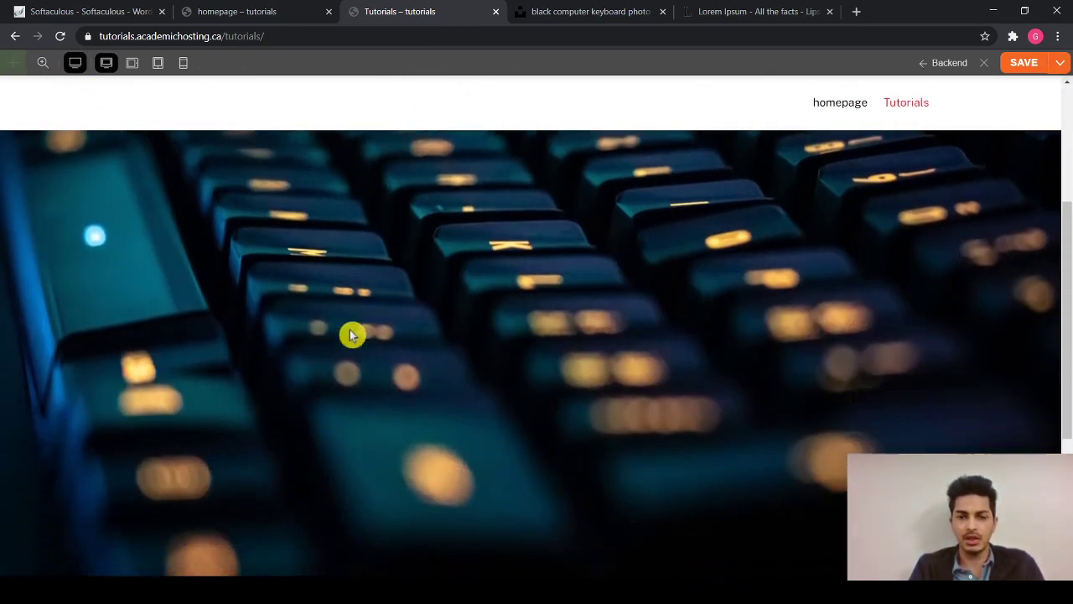
scroll(352, 335, "down", 4)
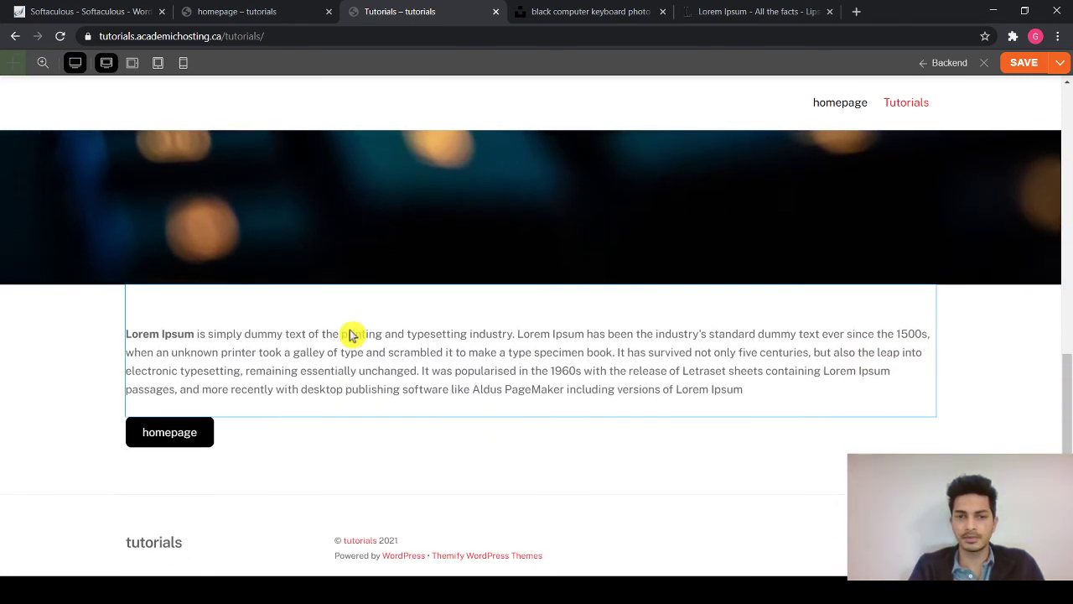
scroll(352, 335, "up", 7)
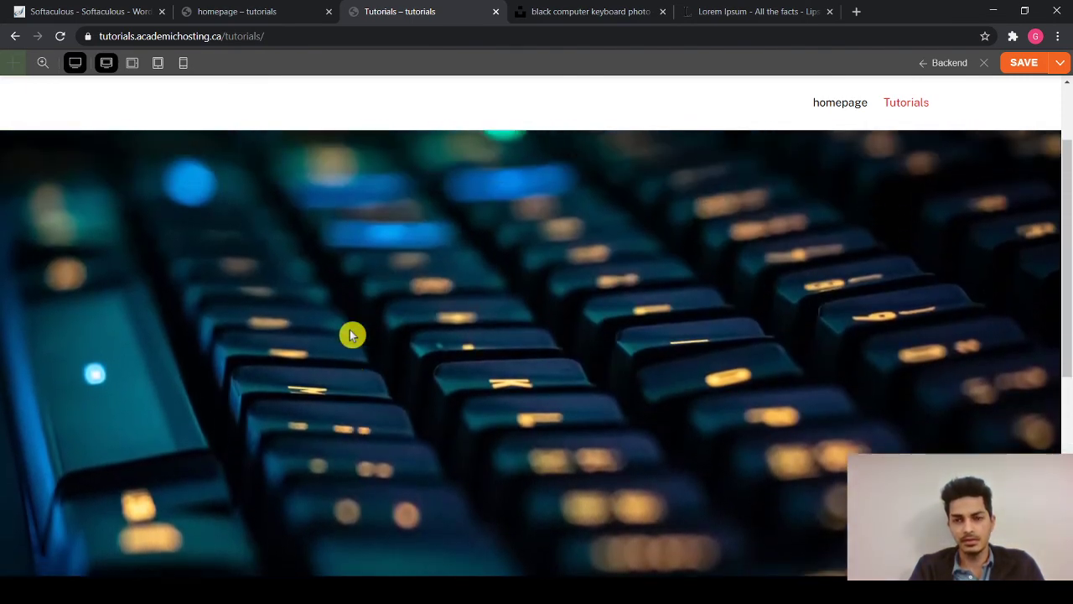
scroll(352, 335, "down", 3)
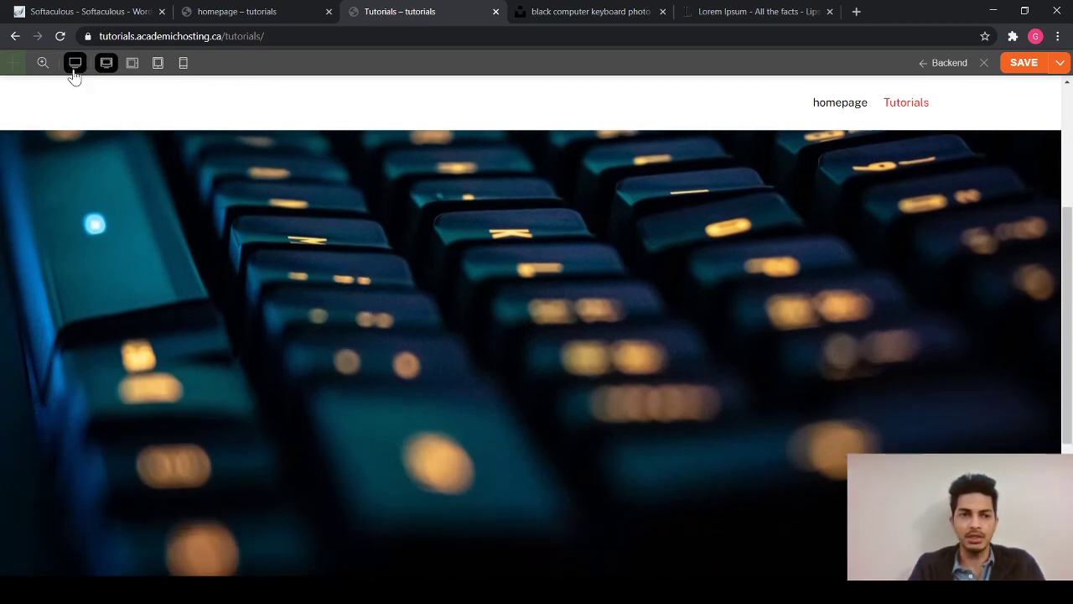
left_click(74, 64)
scroll(416, 289, "up", 3)
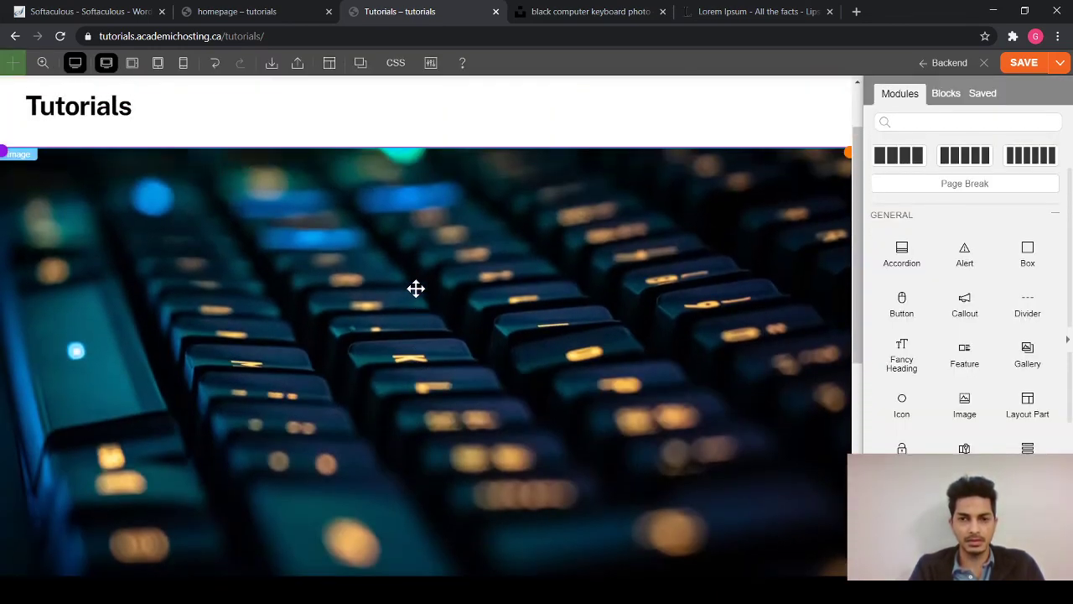
- Expand the Padding section in the keyboard image's styling options
left_click(416, 289)
left_click(1013, 241)
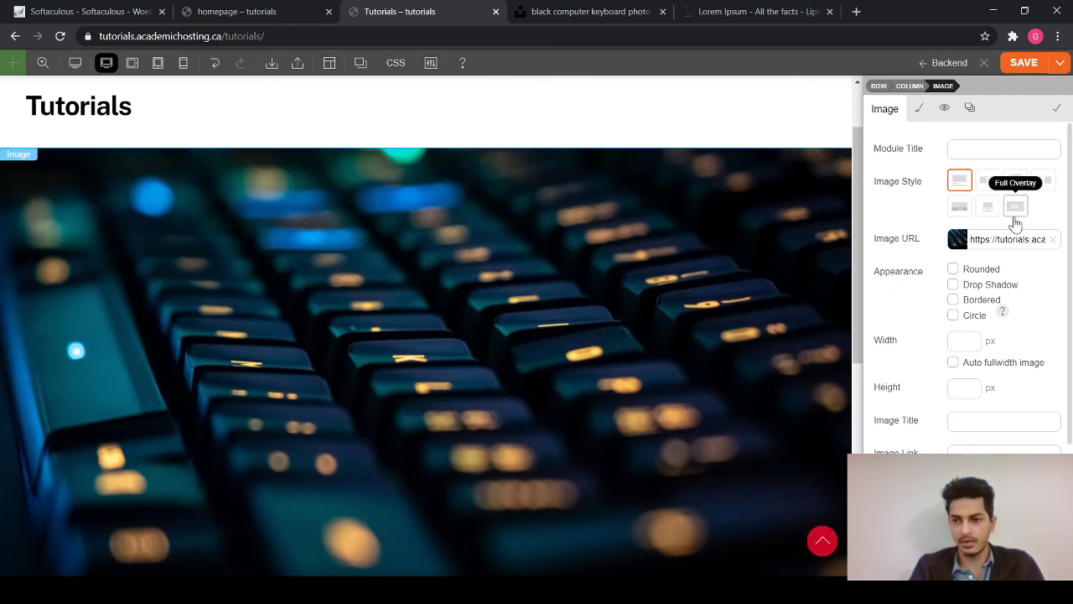
left_click(919, 109)
scroll(951, 370, "down", 1)
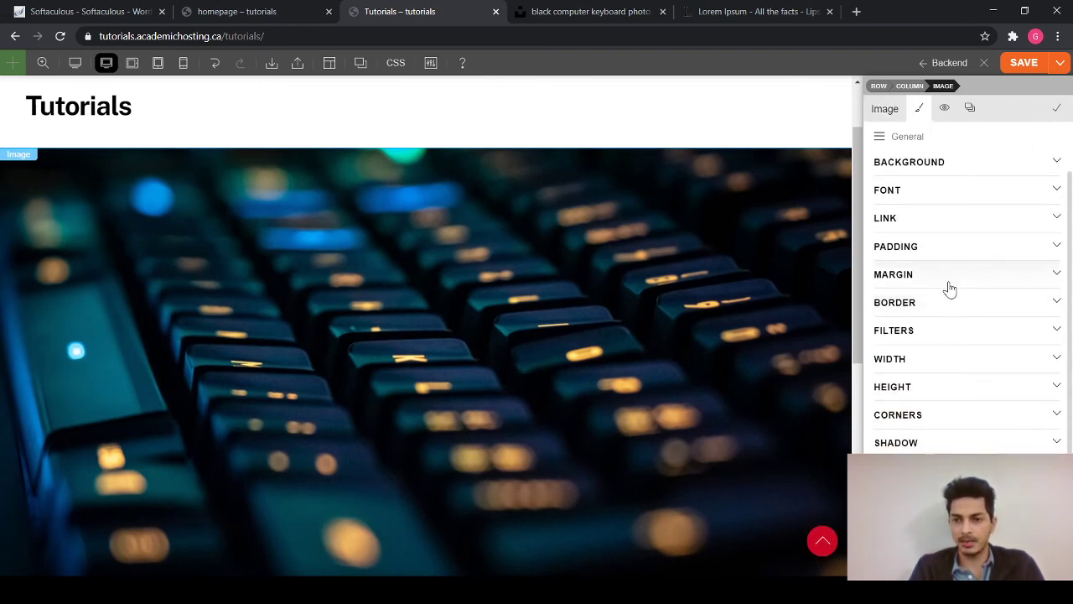
left_click(978, 250)
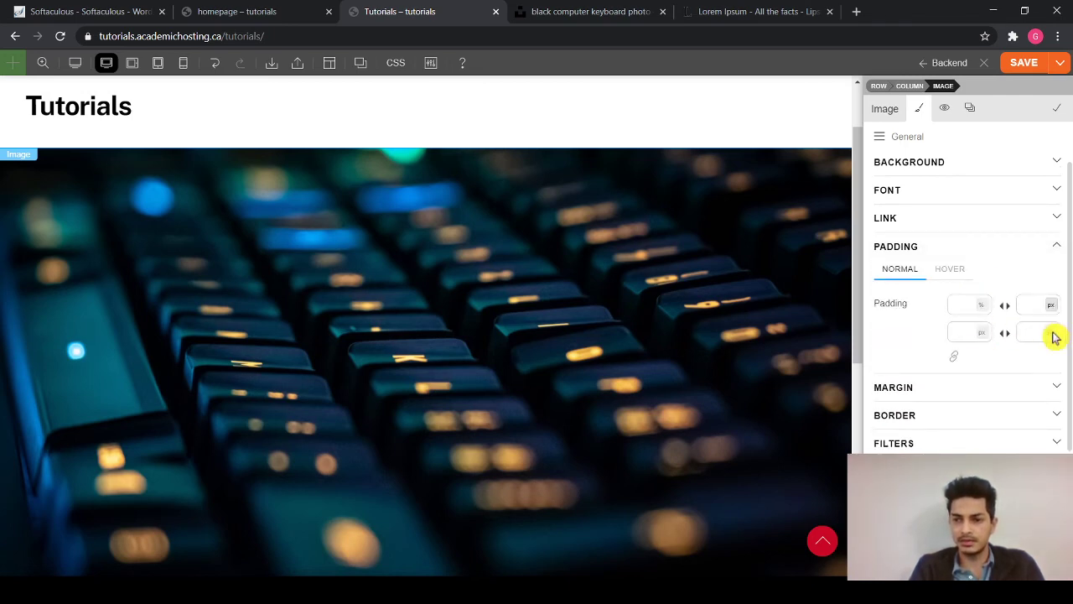
- Enter 25 padding for the image's top, left and right sides
left_click(958, 305)
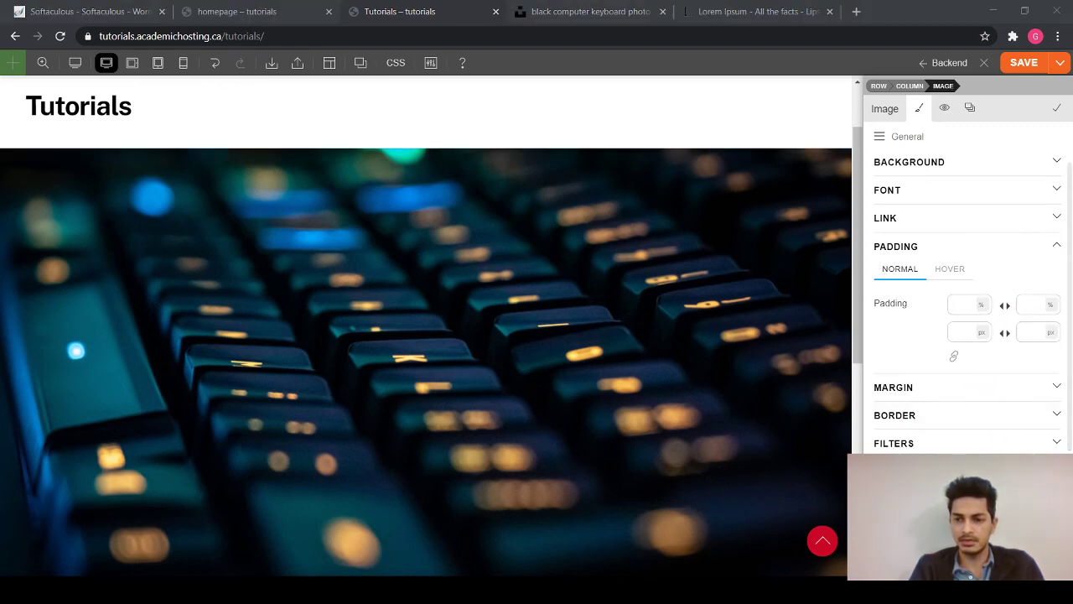
left_click(962, 306)
type("25")
left_click(1038, 306)
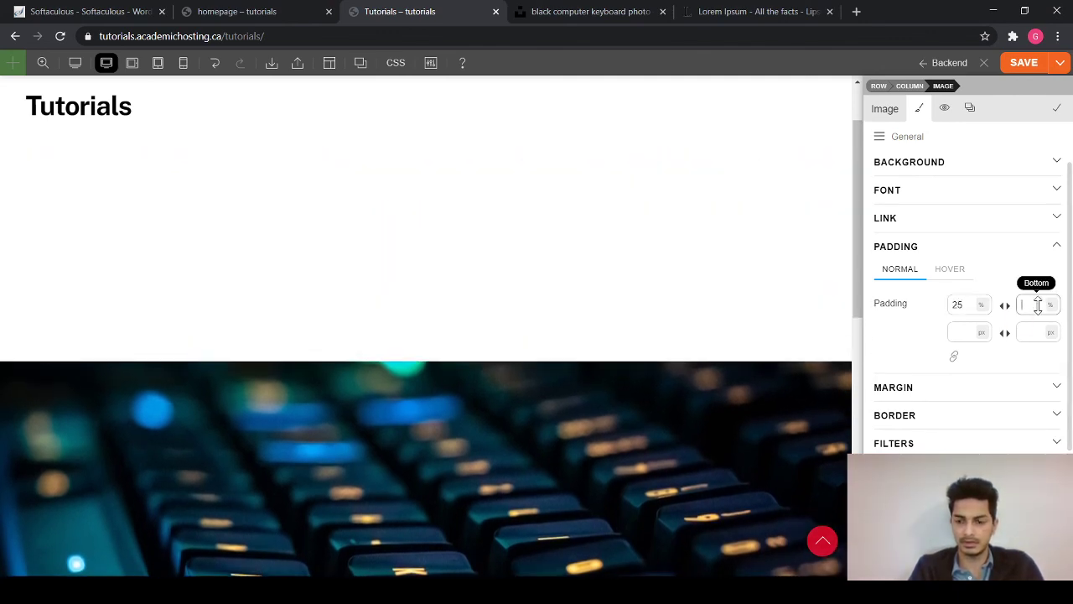
scroll(751, 312, "down", 7)
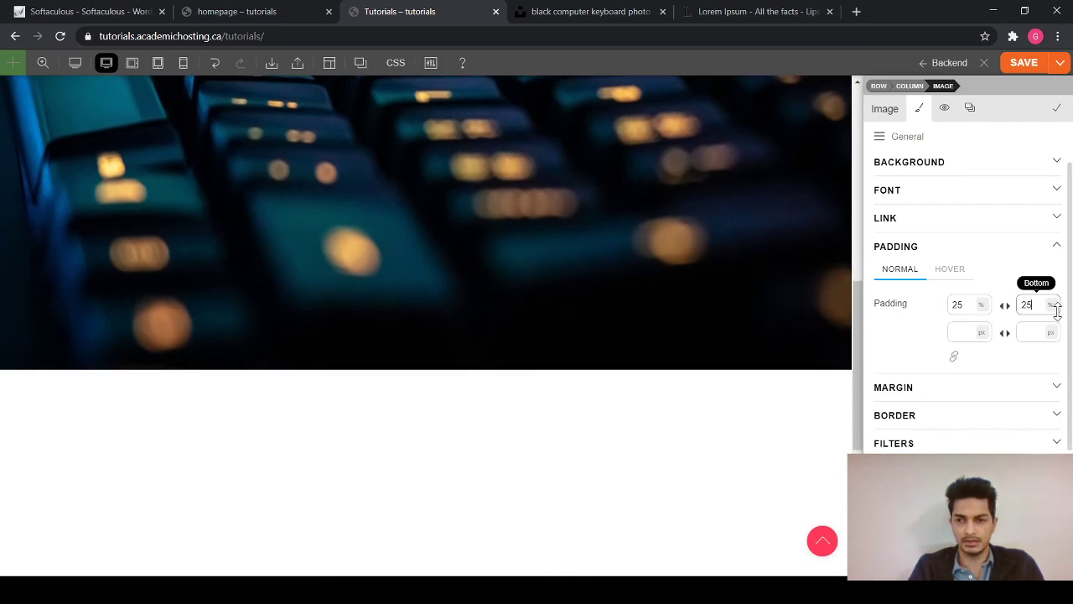
scroll(711, 305, "down", 5)
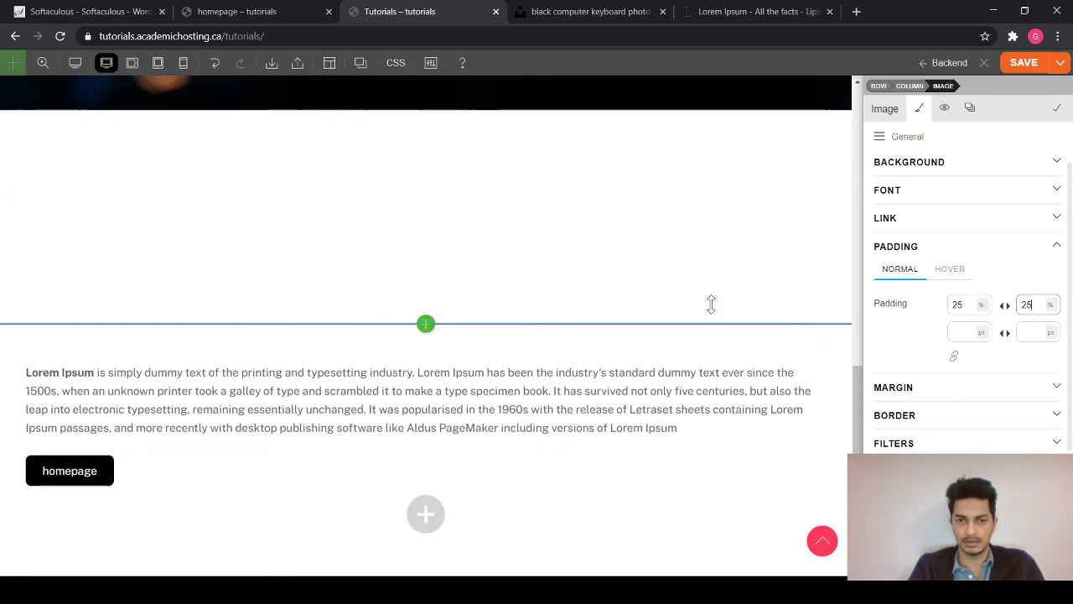
scroll(711, 304, "up", 2)
scroll(711, 304, "up", 5)
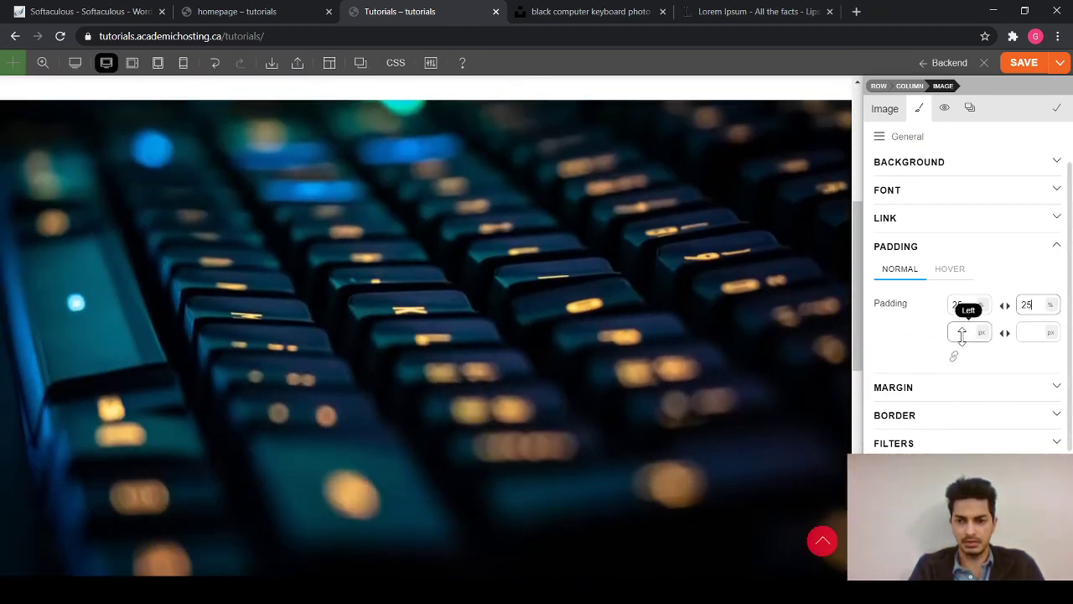
left_click(962, 334)
type("25")
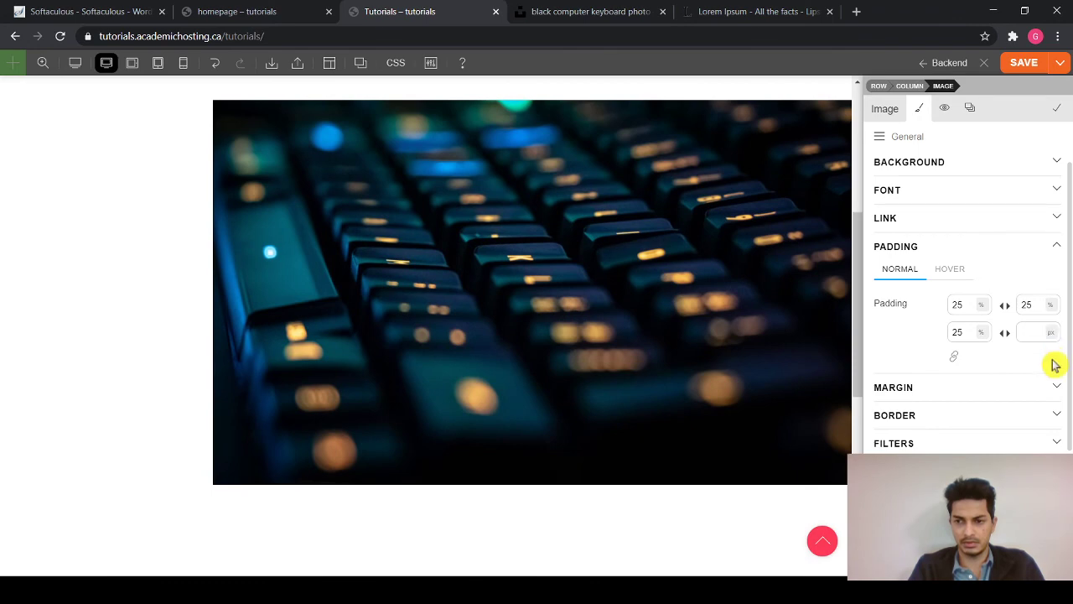
left_click(1035, 332)
type("25")
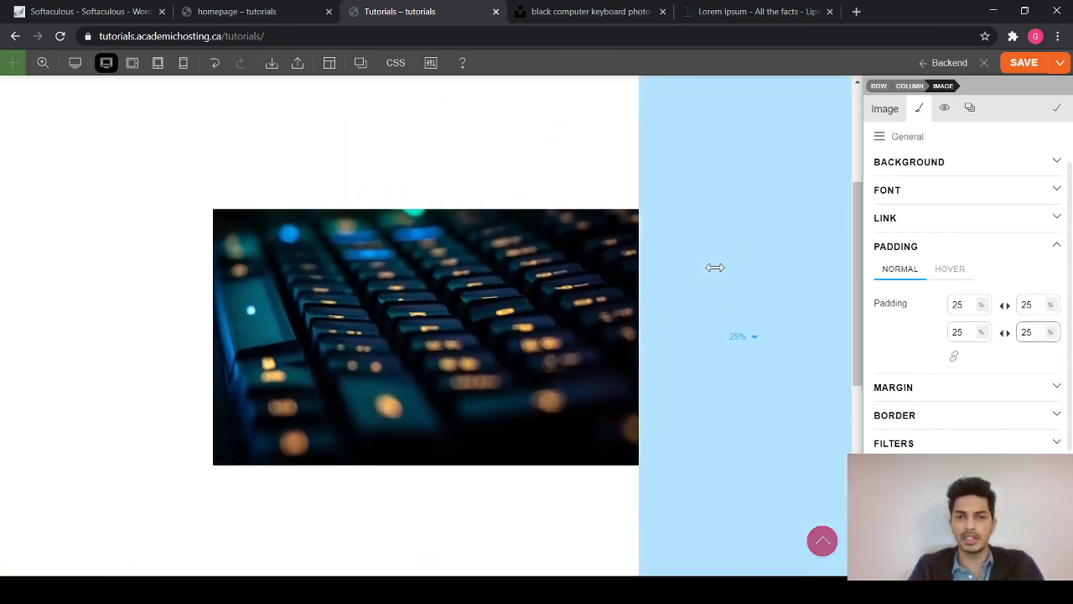
scroll(714, 267, "up", 1)
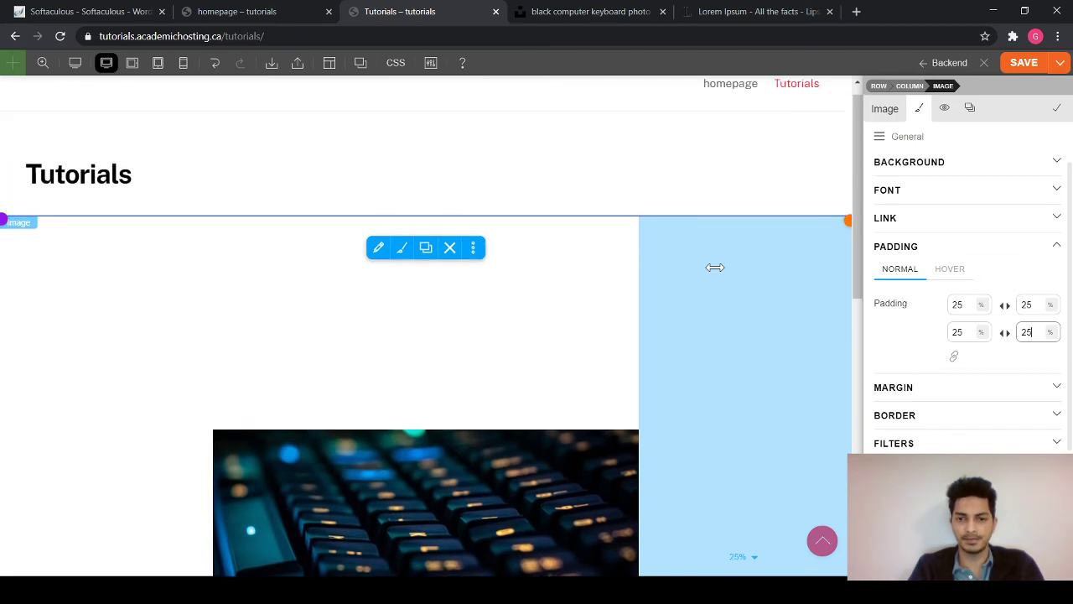
- Link all four padding sides and clear the value to 0
left_click(957, 355)
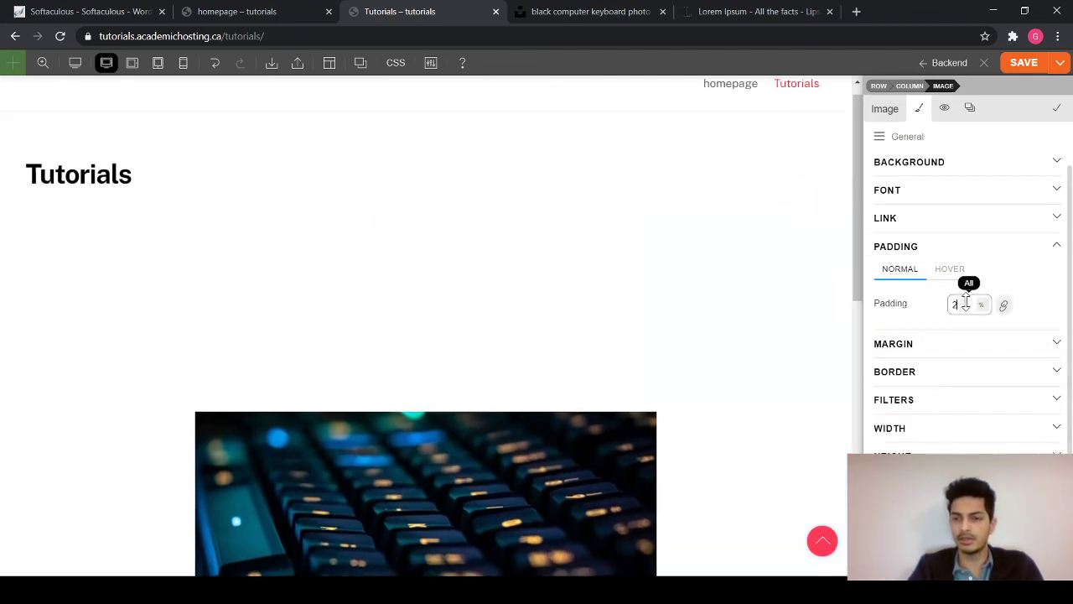
key("BackSpace")
key("BackSpace")
scroll(441, 291, "down", 1)
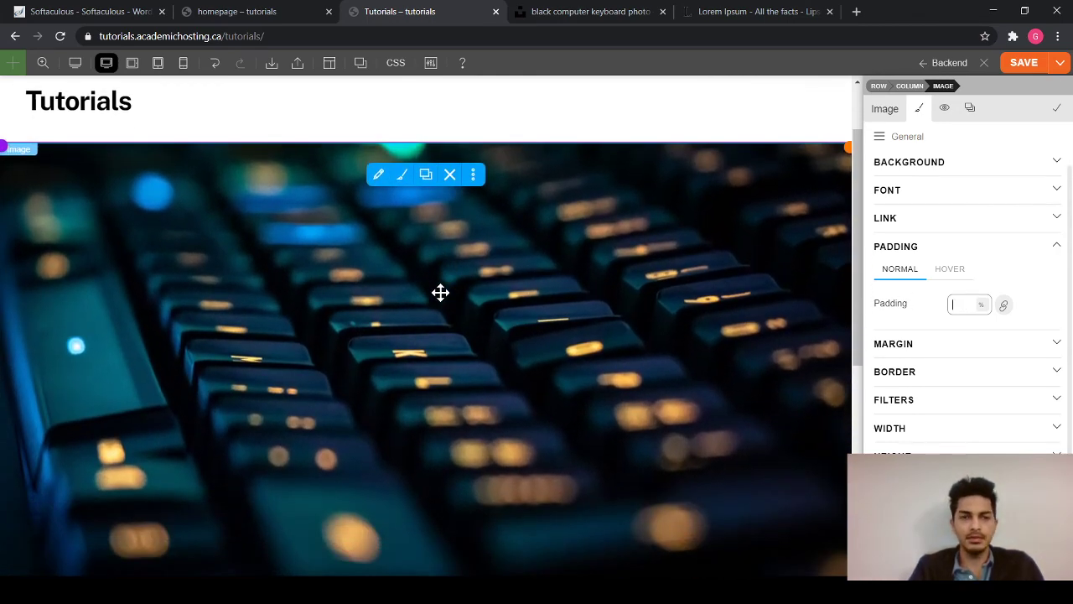
scroll(441, 292, "up", 1)
scroll(441, 292, "down", 7)
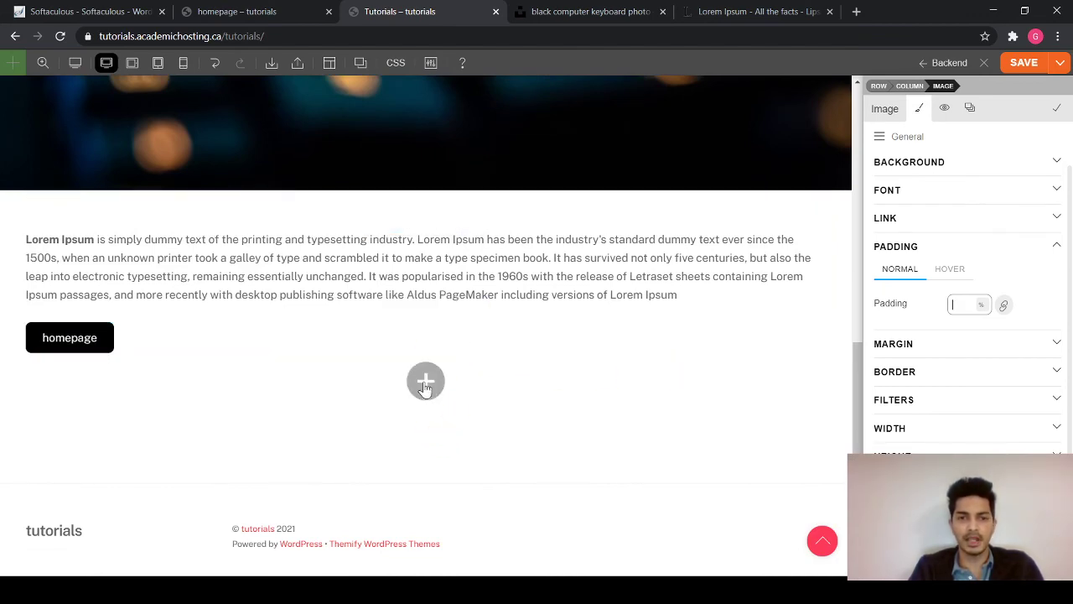
scroll(570, 378, "up", 3)
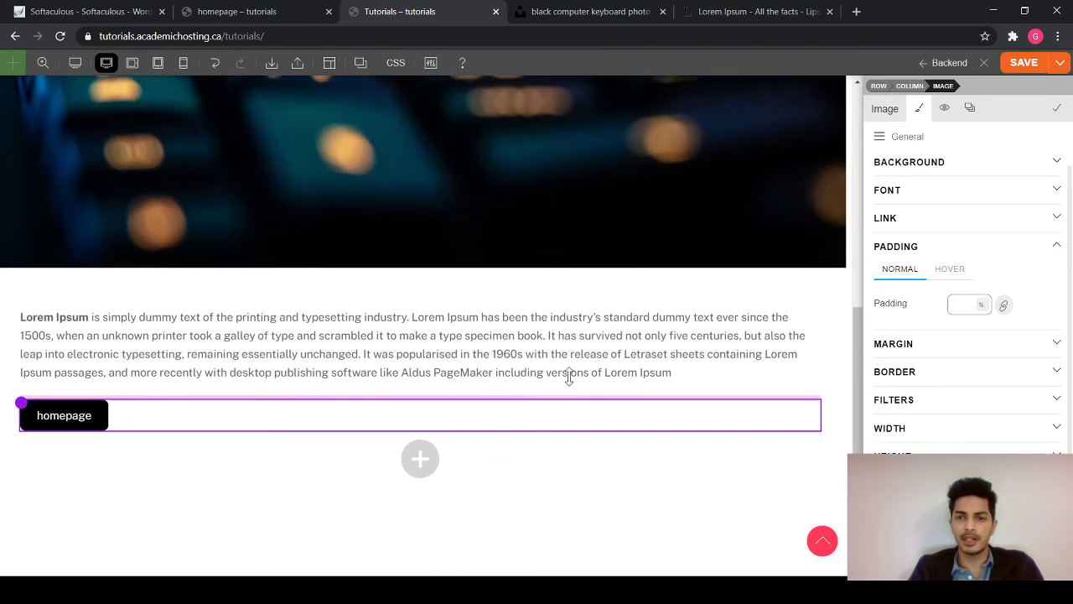
scroll(570, 376, "up", 5)
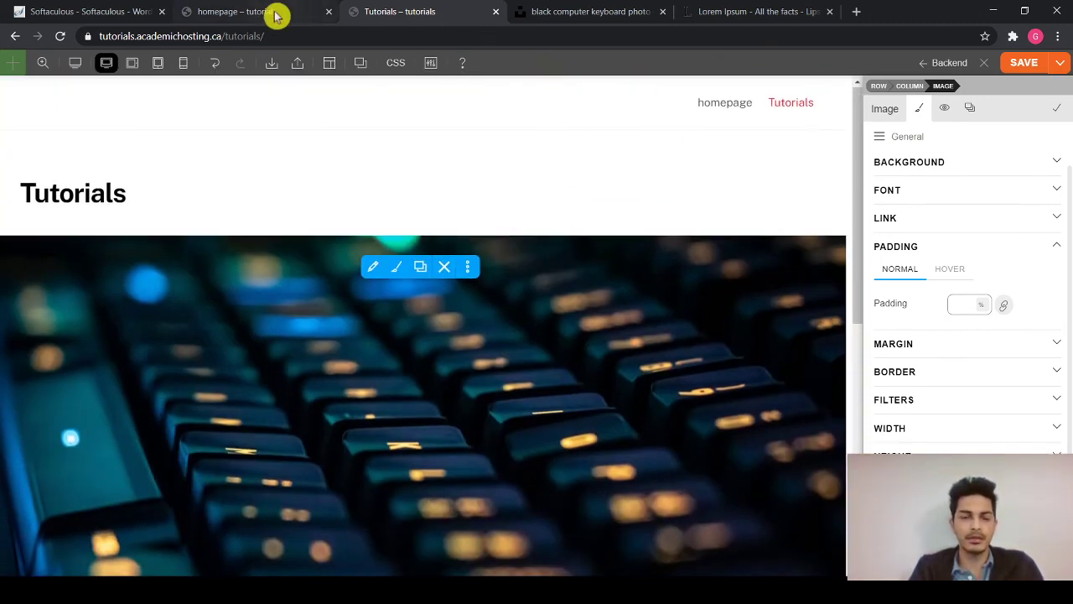
- From the homepage tab, go to wp-admin's Appearance > Menus screen
left_click(276, 15)
left_click(390, 11)
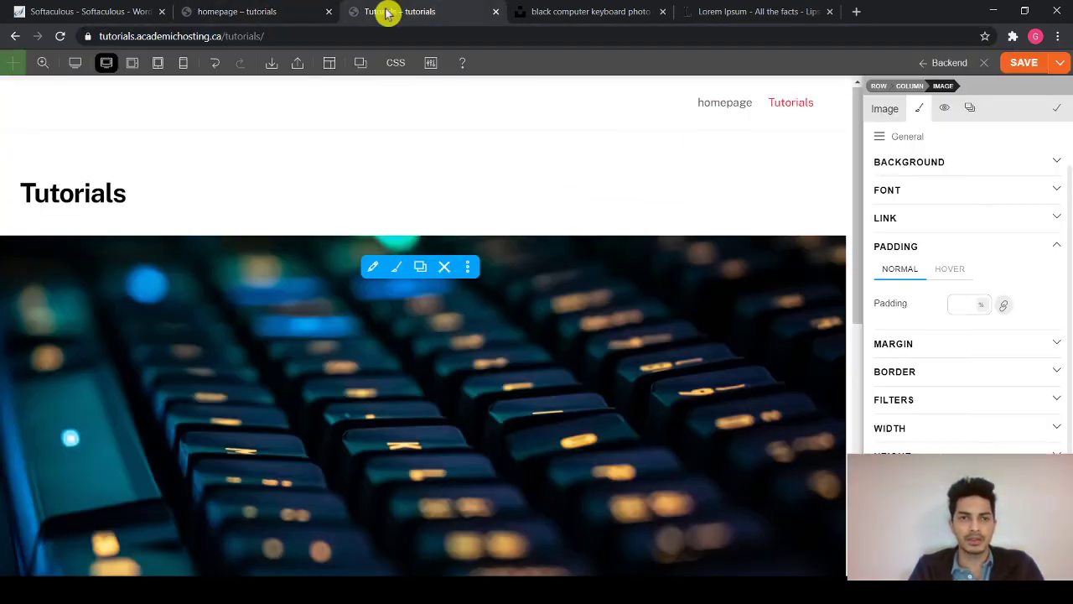
left_click(245, 12)
left_click(12, 72)
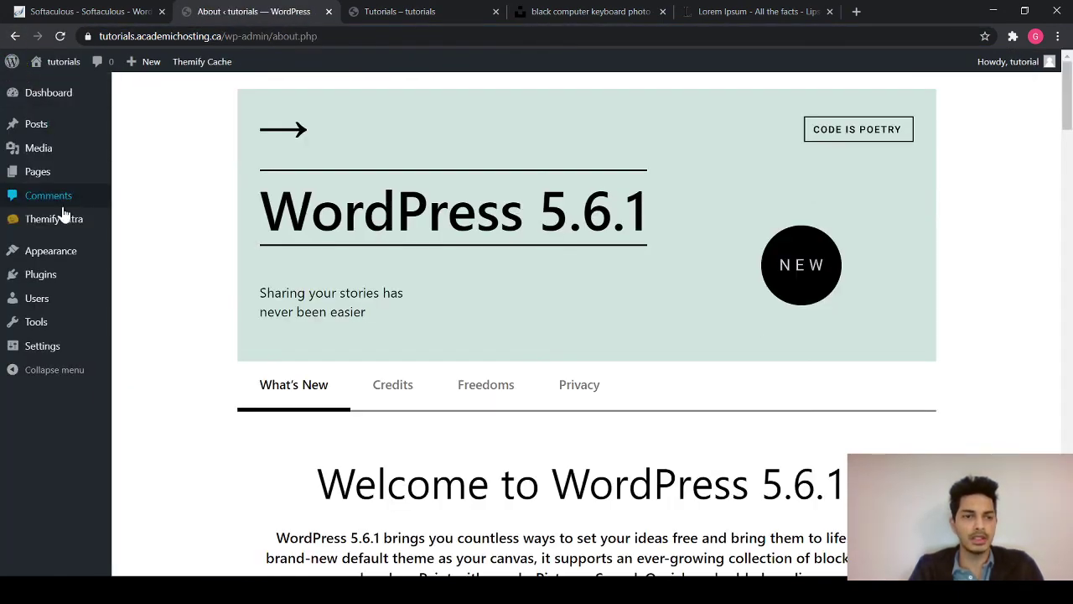
left_click(70, 238)
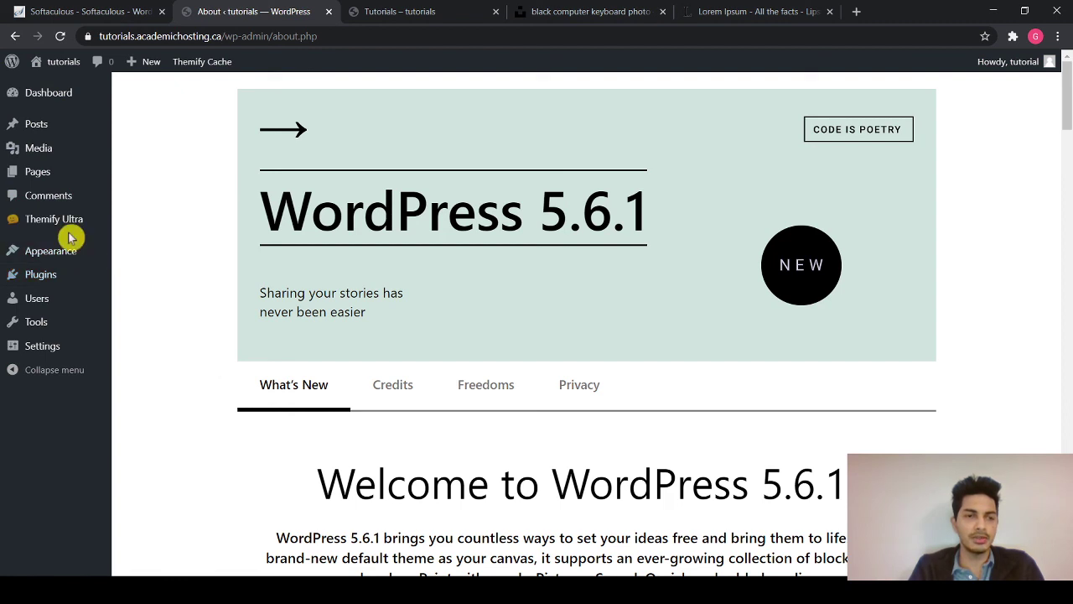
mouse_move(58, 265)
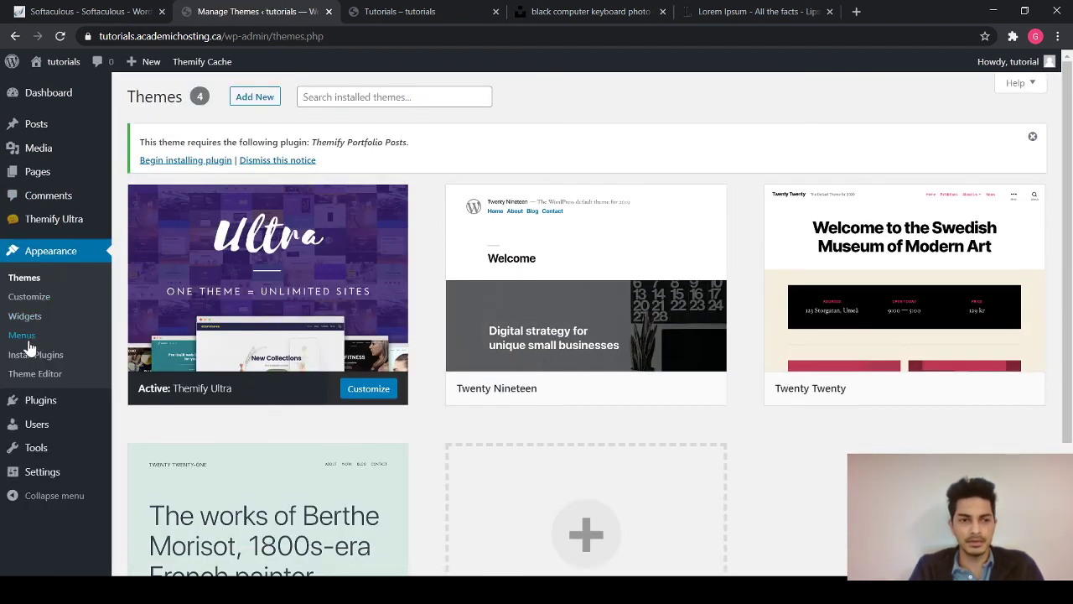
left_click(23, 336)
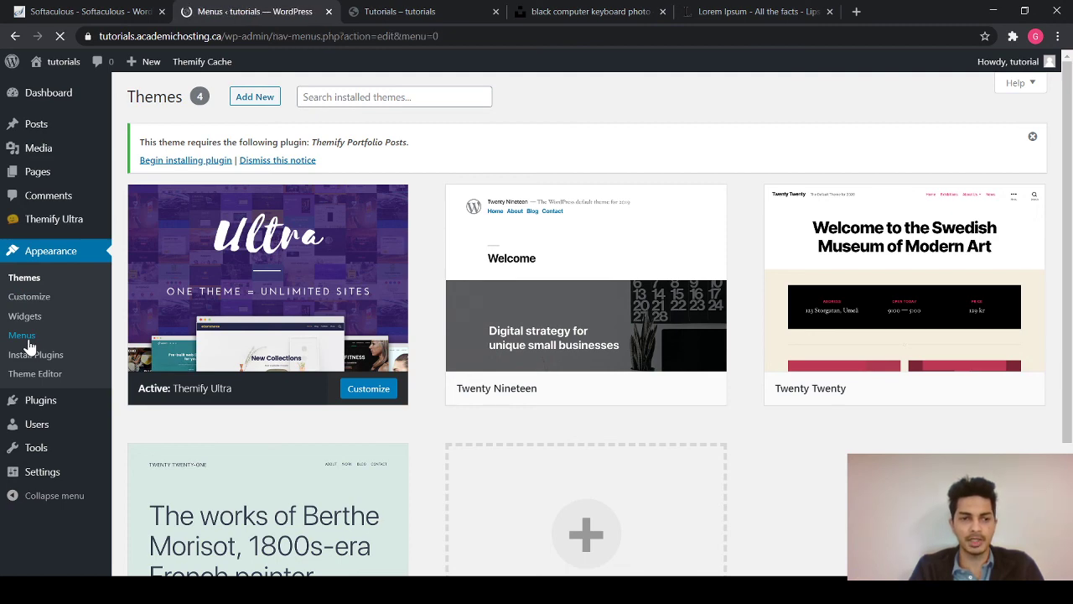
- Create a new menu named 'menu'
scroll(393, 299, "down", 1)
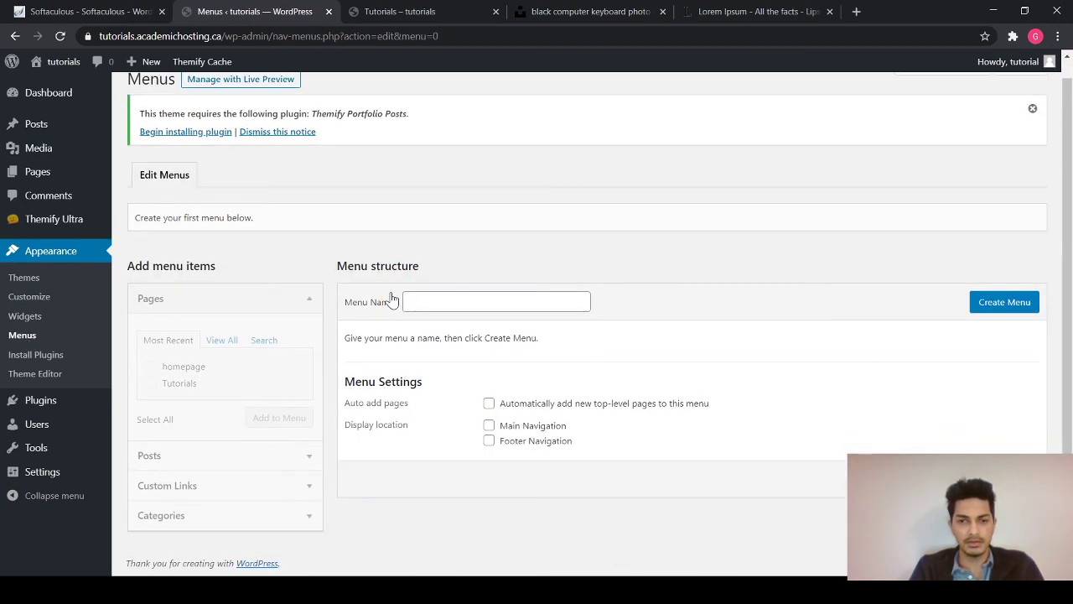
left_click(449, 303)
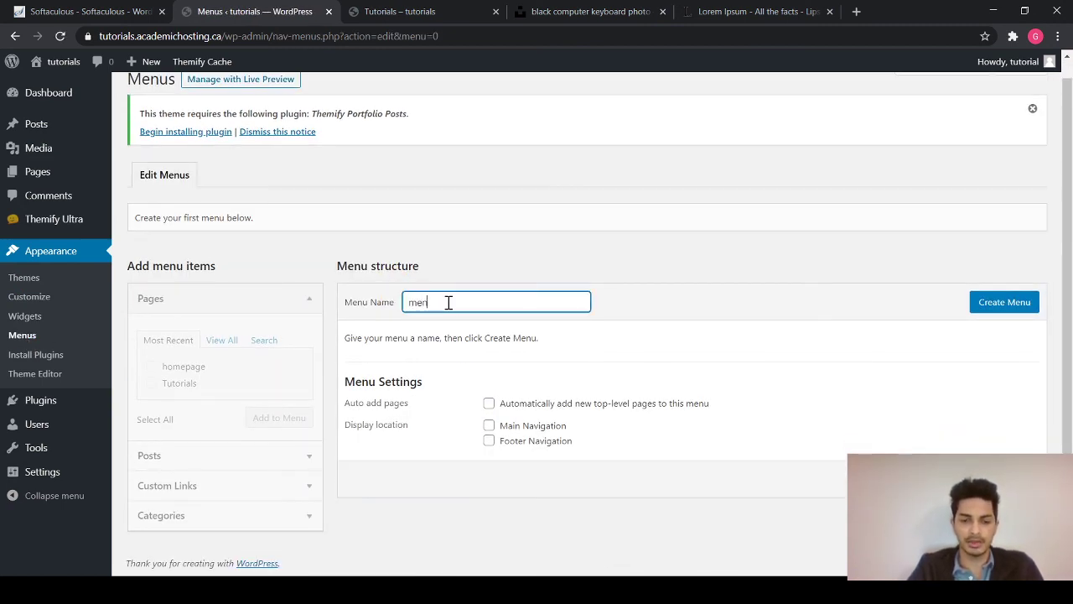
key("Return")
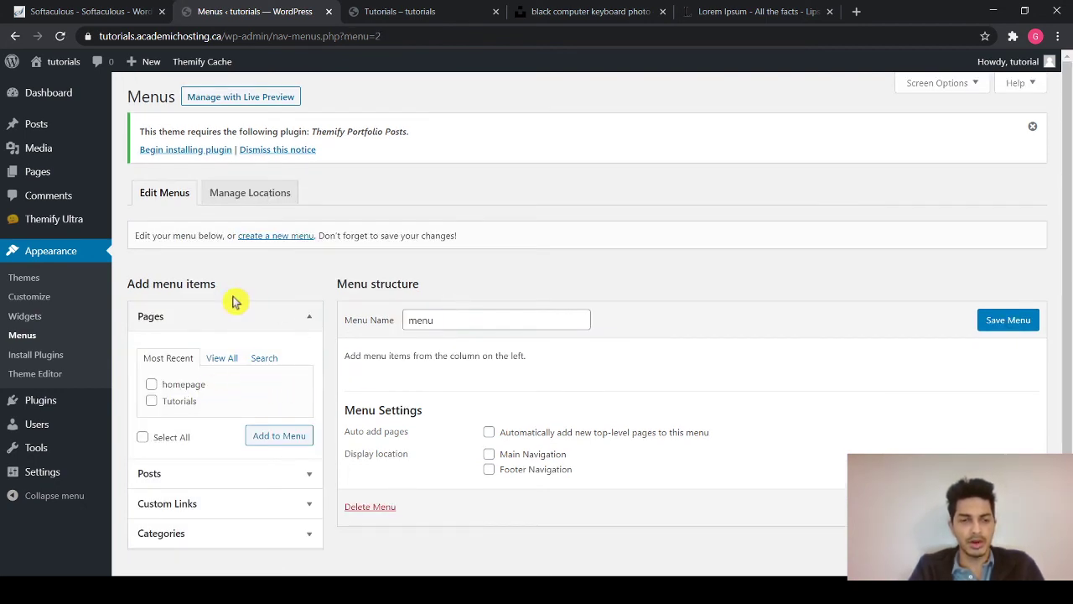
- Assign the menu to Main Navigation and add the homepage and Tutorials pages
scroll(174, 430, "down", 1)
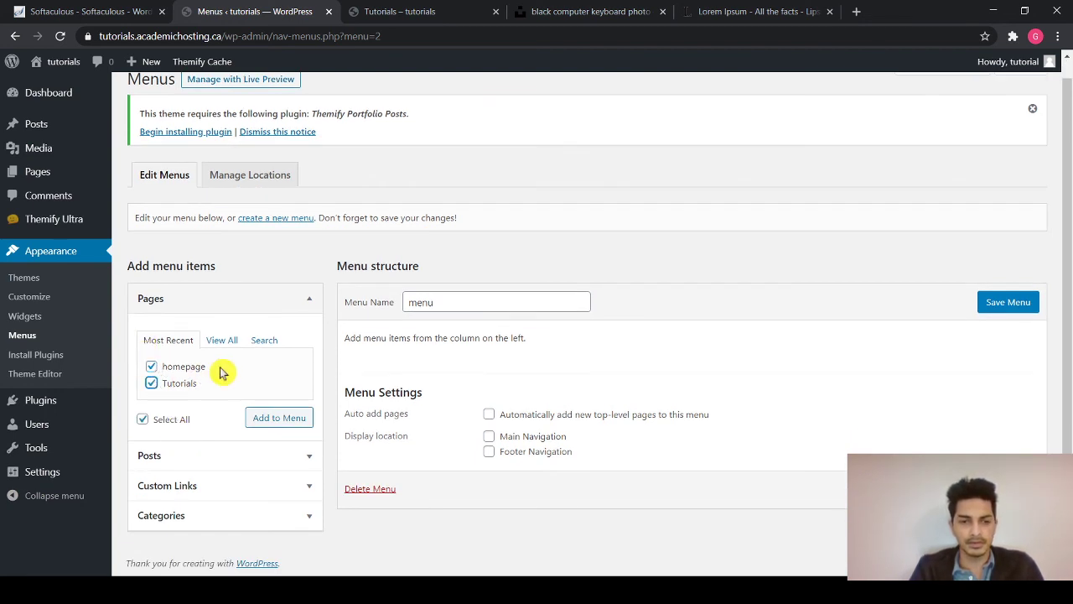
left_click(1011, 299)
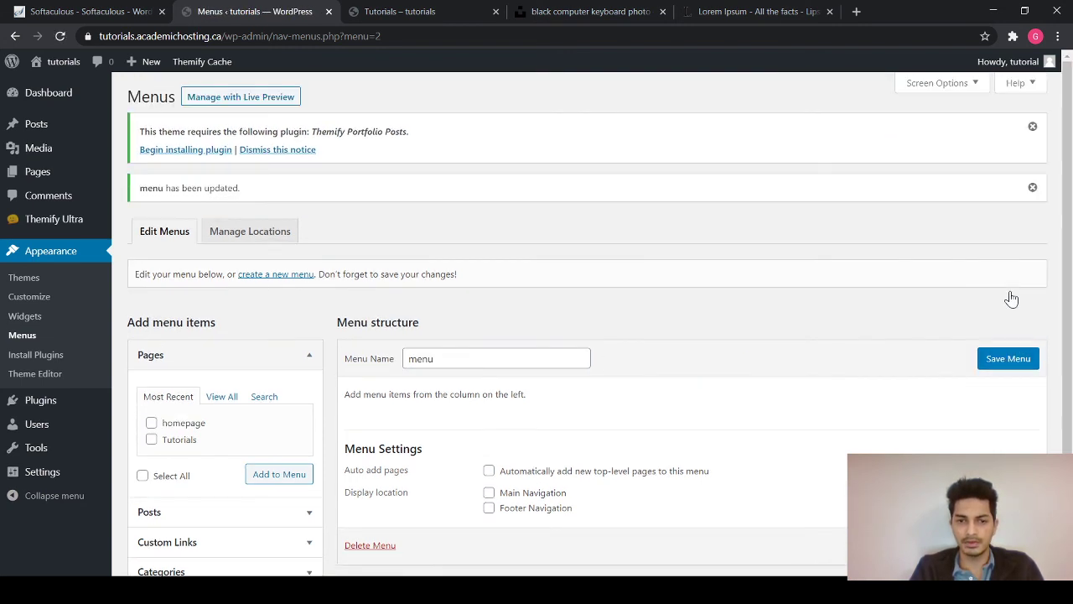
scroll(479, 414, "down", 1)
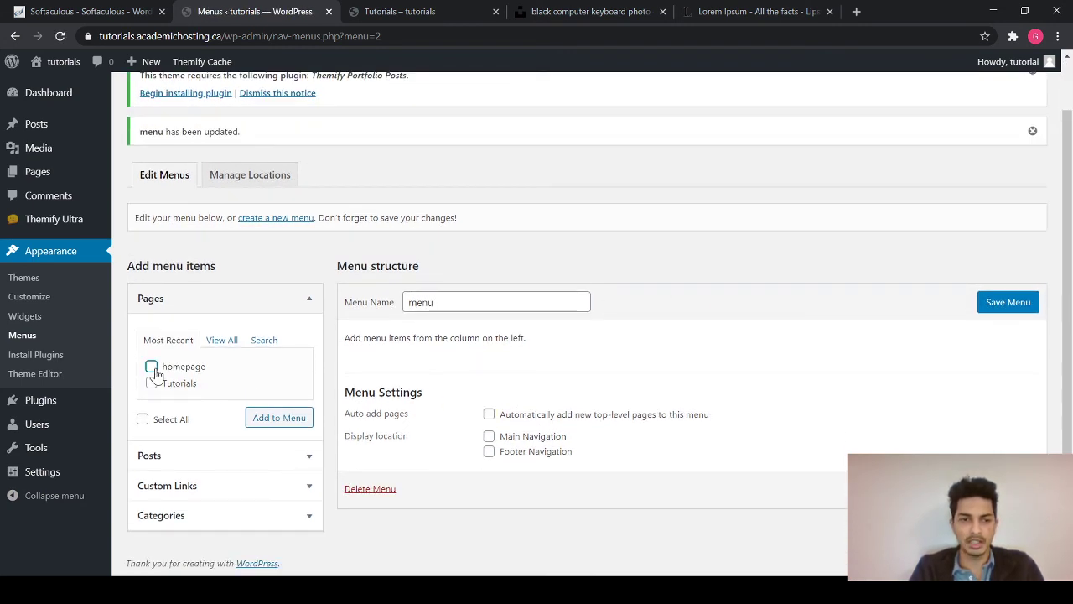
left_click(279, 418)
- Nest Tutorials as a sub item under homepage
scroll(411, 399, "down", 1)
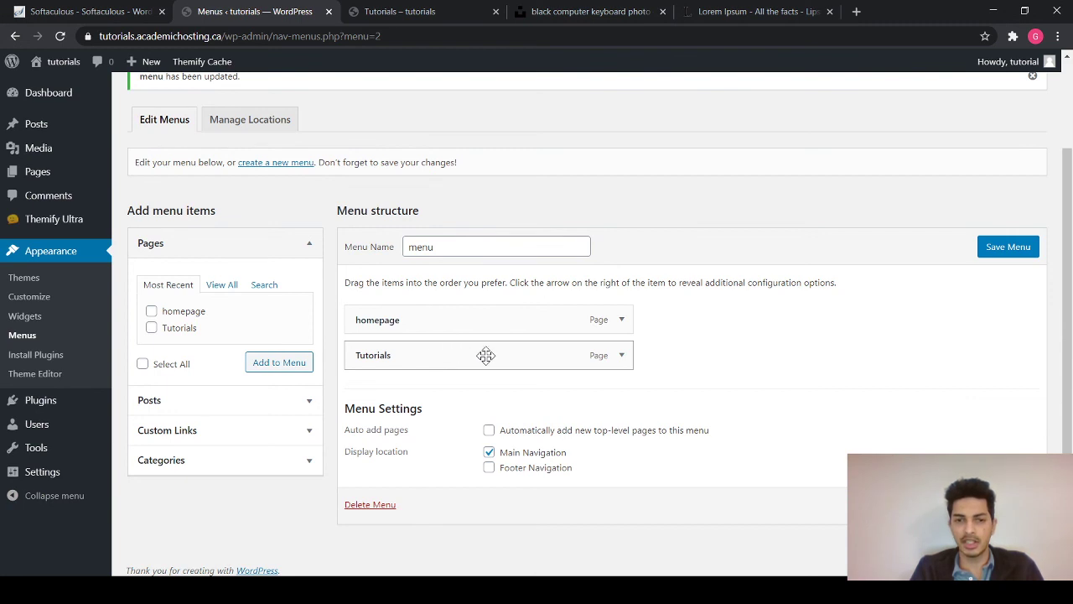
left_click_drag(486, 356, 510, 356)
scroll(486, 357, "up", 1)
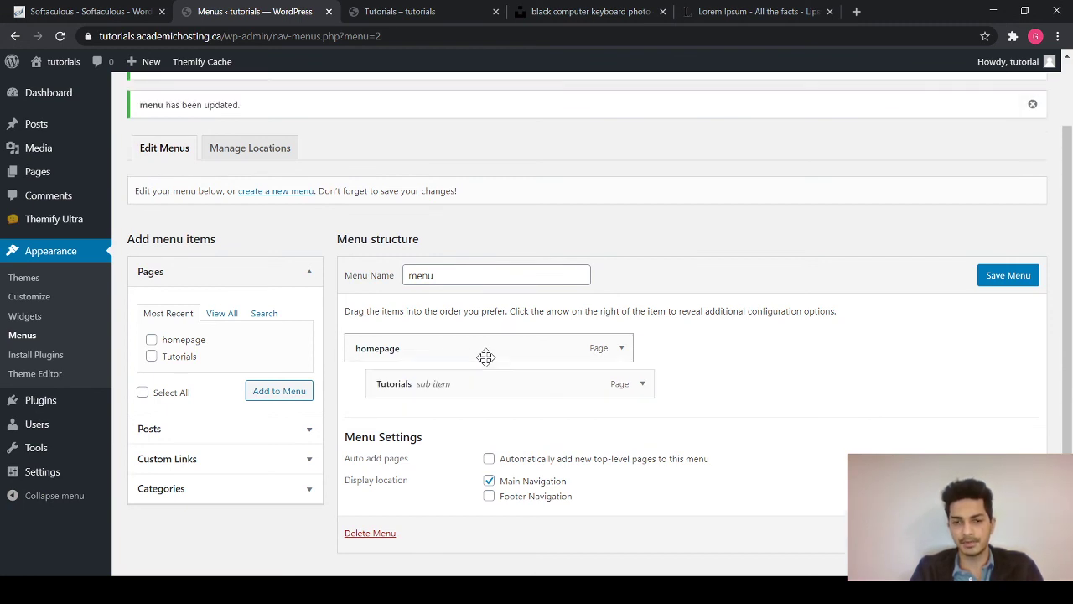
left_click_drag(445, 383, 522, 389)
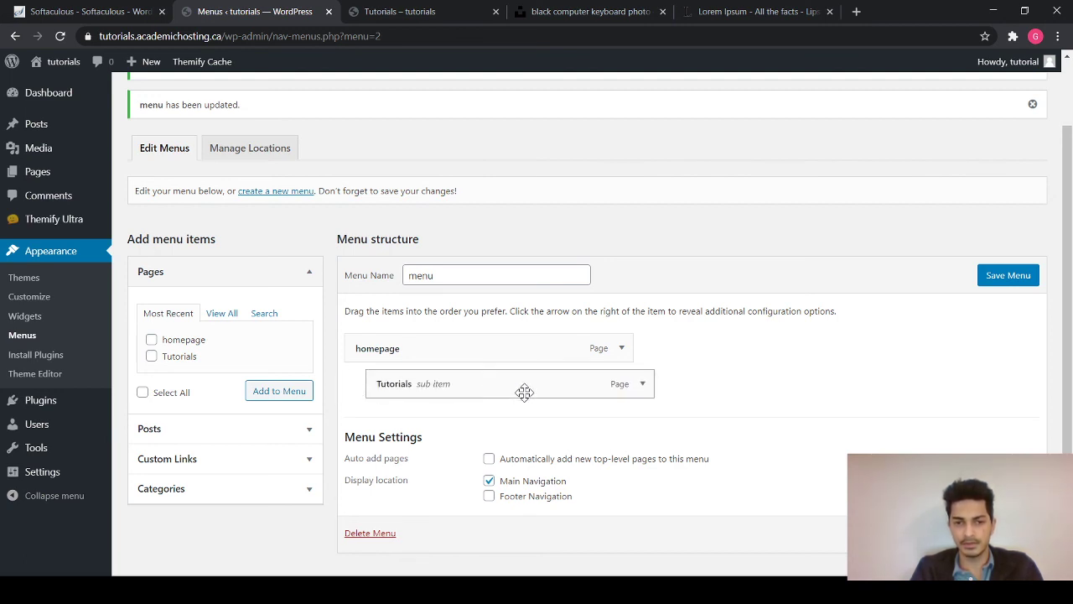
- Give the homepage menu item a Fullwidth Columns mega menu and save the menu
left_click(622, 349)
scroll(642, 382, "down", 1)
scroll(646, 392, "down", 1)
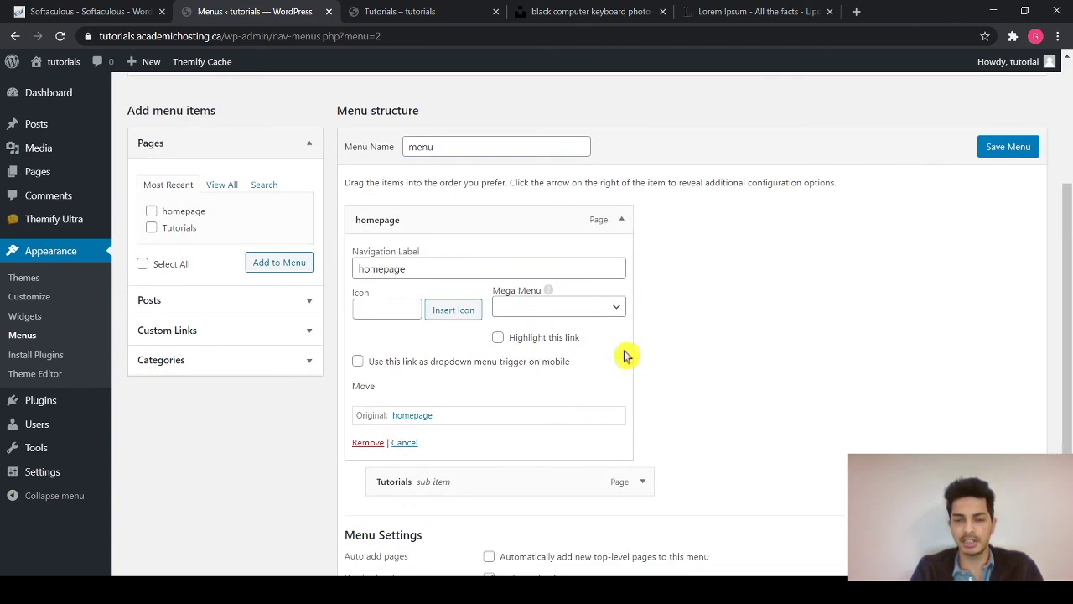
left_click(617, 309)
left_click(579, 356)
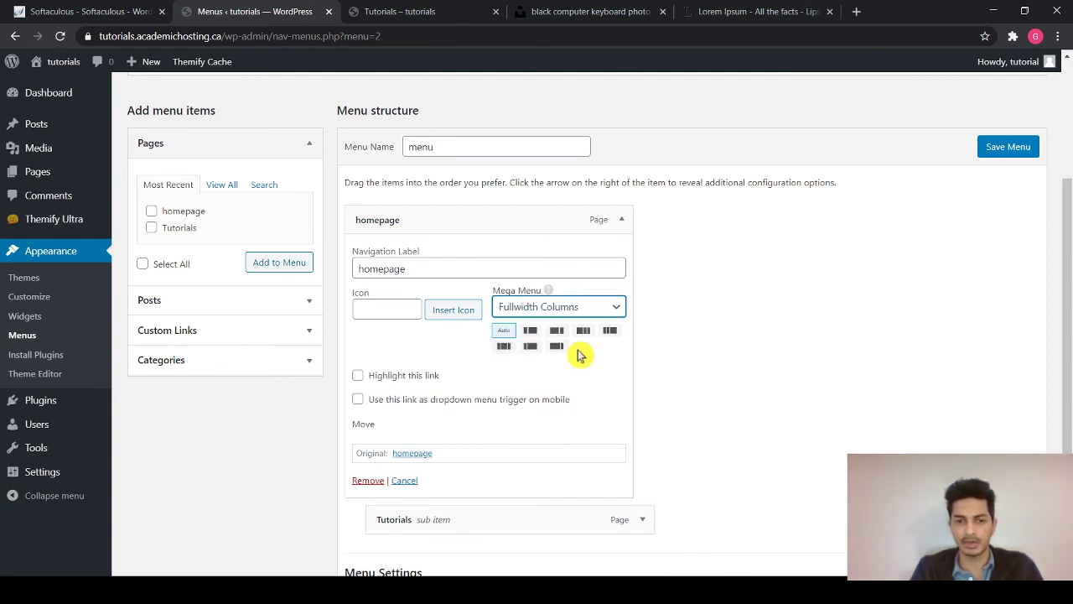
left_click(1006, 149)
- Save the Tutorials page layout and check the Tutorials dropdown under homepage
left_click(411, 12)
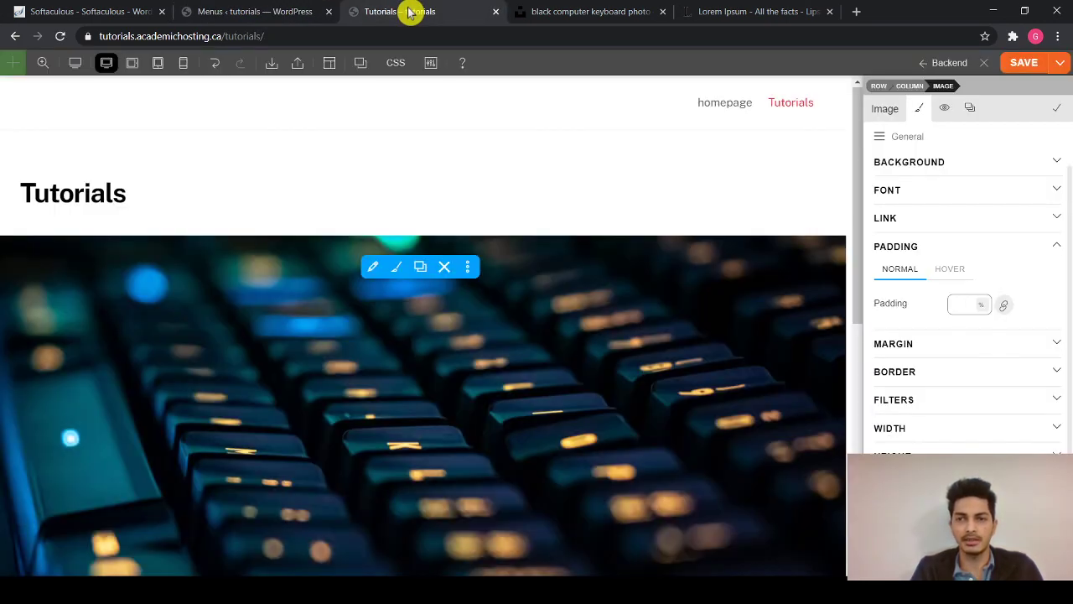
left_click(1027, 64)
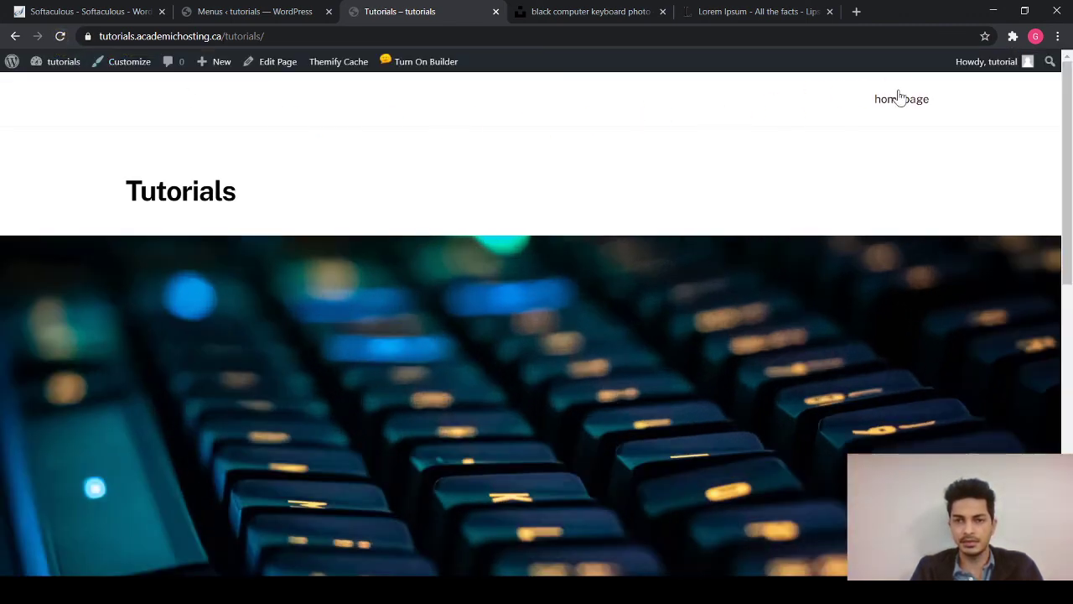
mouse_move(901, 104)
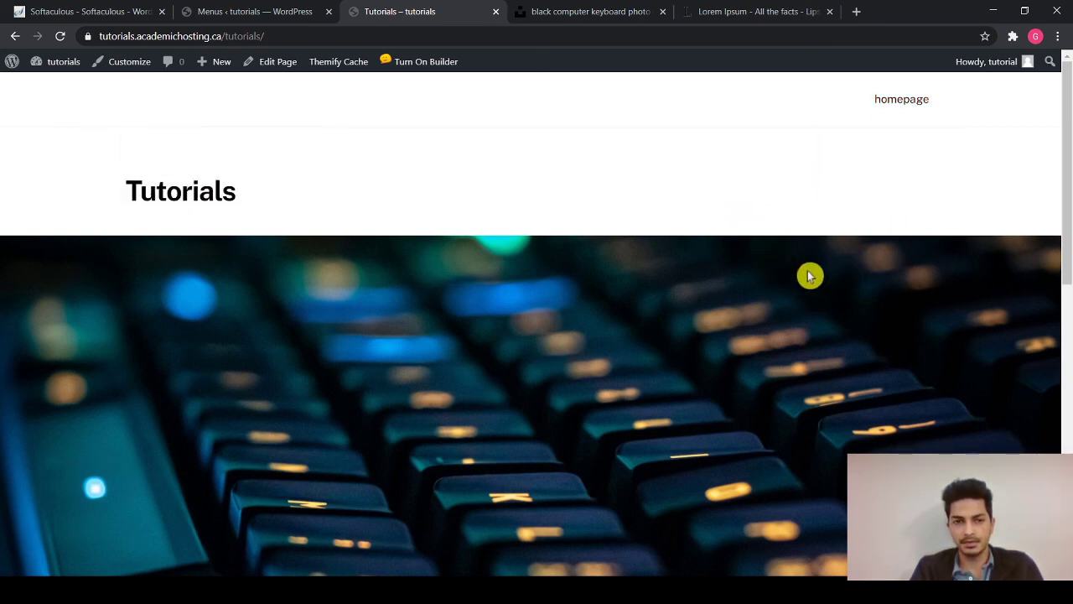
scroll(794, 331, "down", 6)
scroll(793, 331, "up", 5)
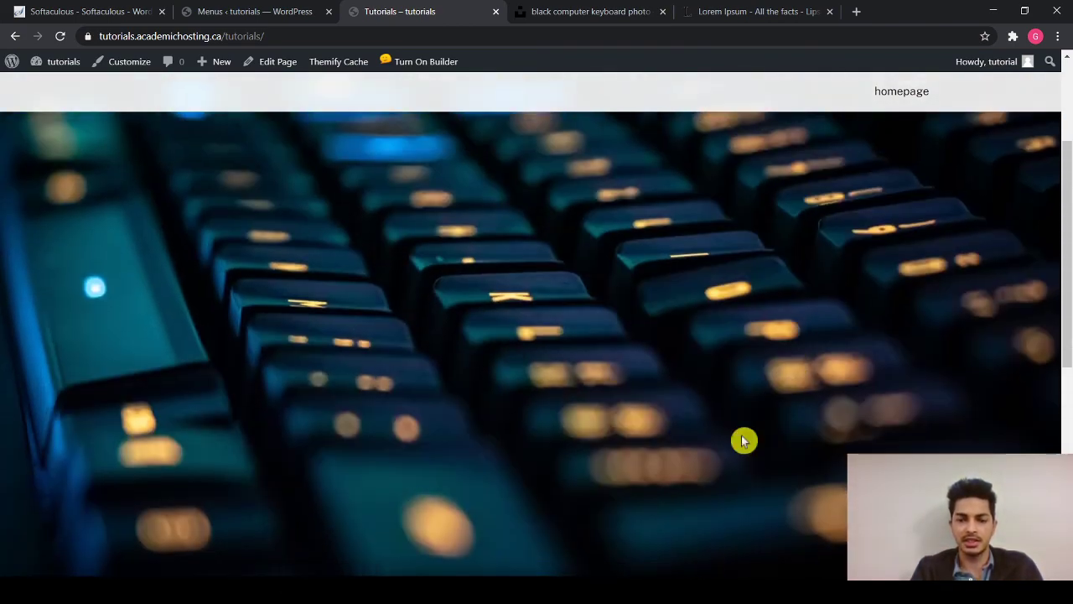